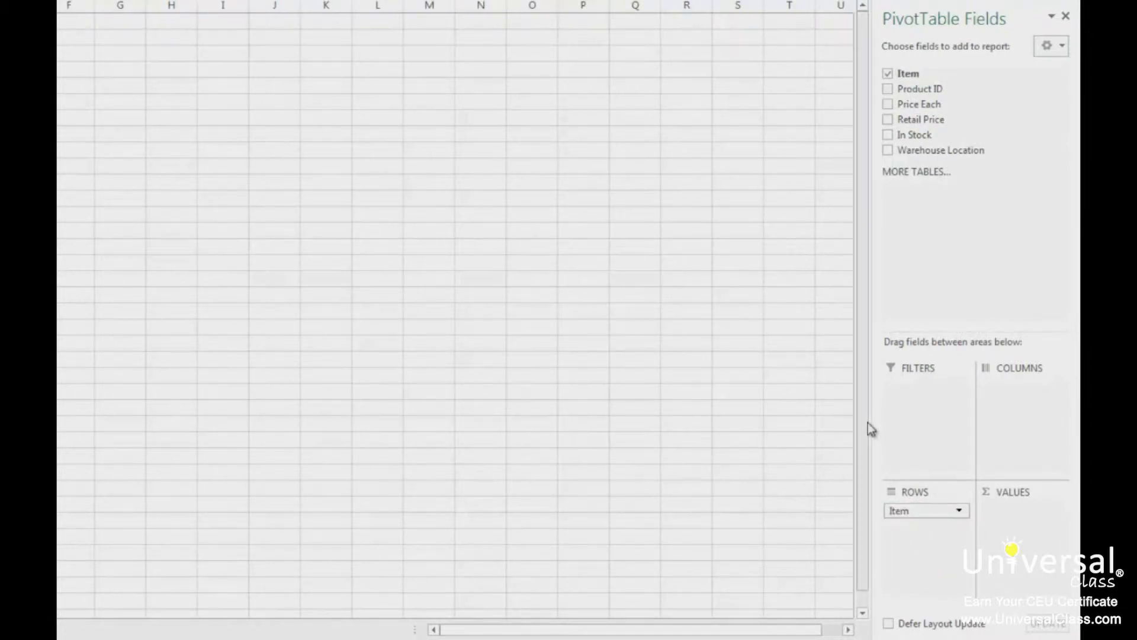
# Add Product ID and Warehouse Location to the pivot table's rows, and Price Each and Retail Price to its values
pyautogui.moveTo(921, 105); pyautogui.dragTo(1021, 543)
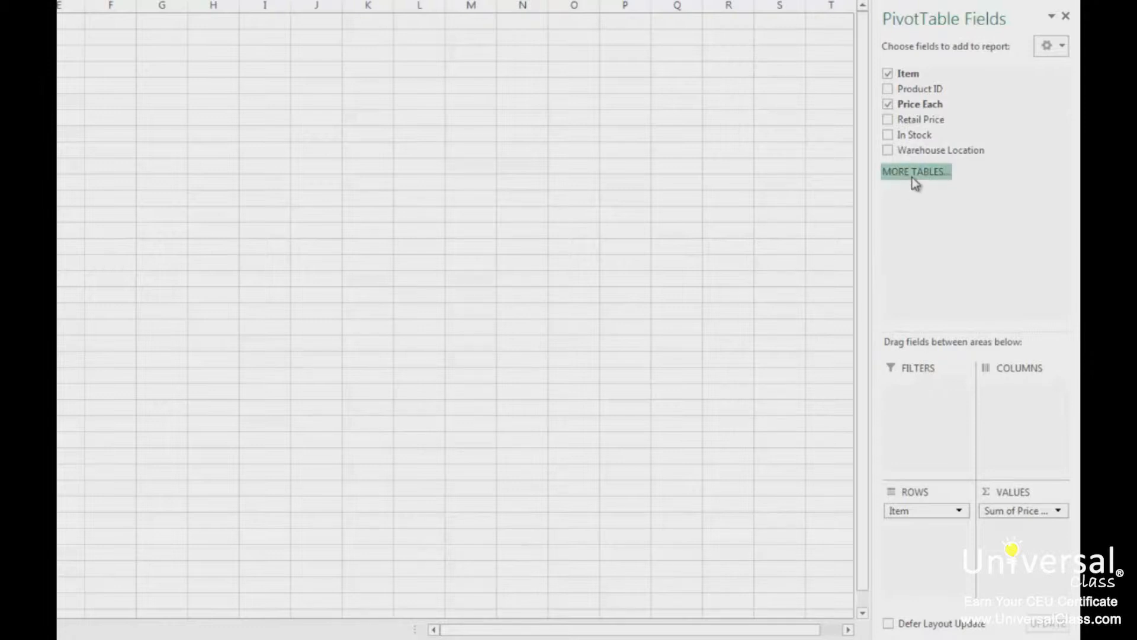
pyautogui.moveTo(955, 92); pyautogui.dragTo(941, 536)
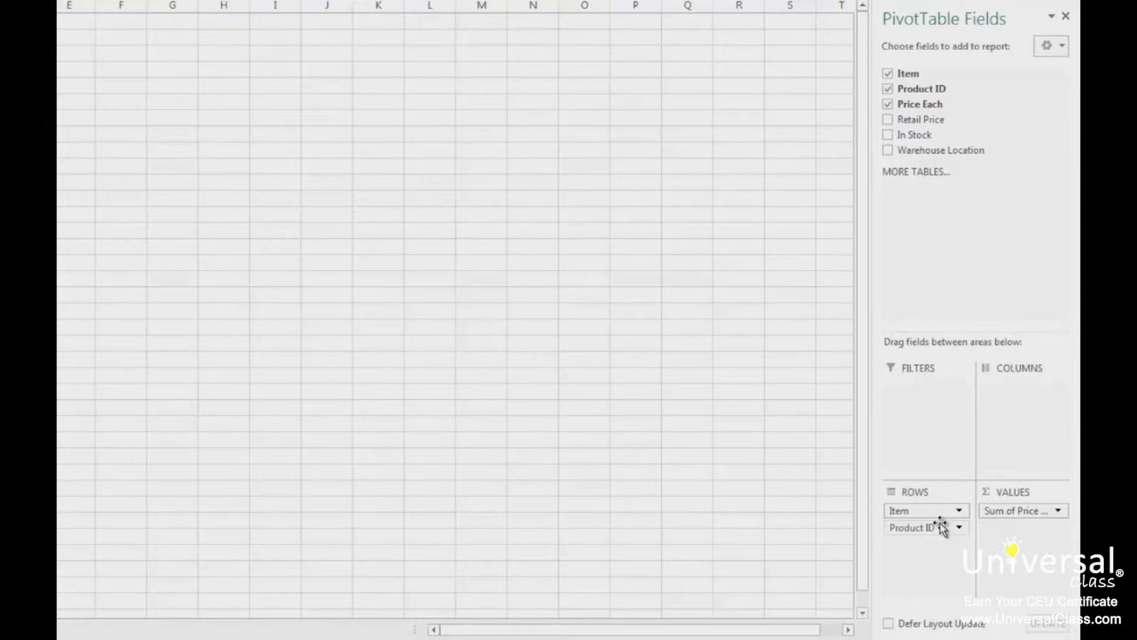
pyautogui.moveTo(947, 150); pyautogui.dragTo(910, 577)
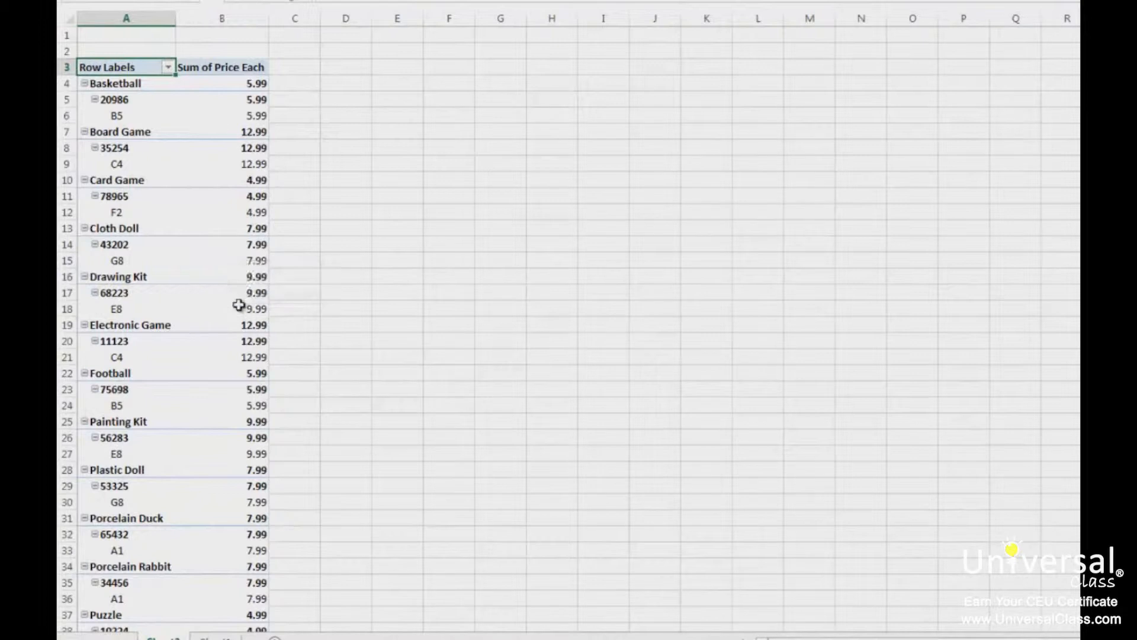
pyautogui.moveTo(239, 305)
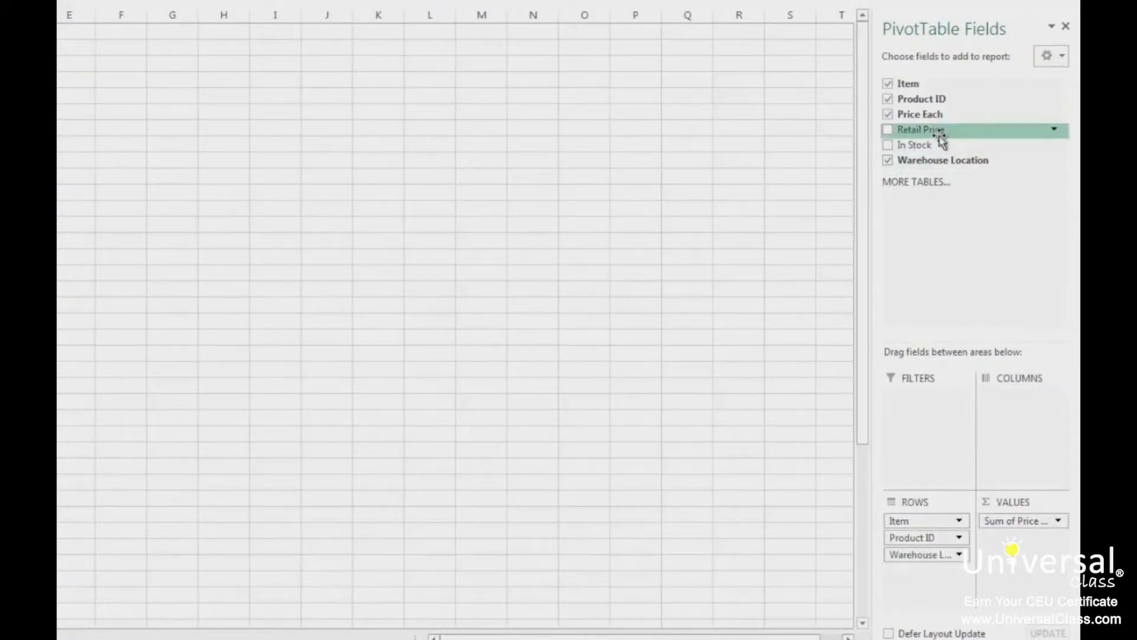
pyautogui.moveTo(942, 136); pyautogui.dragTo(1031, 535)
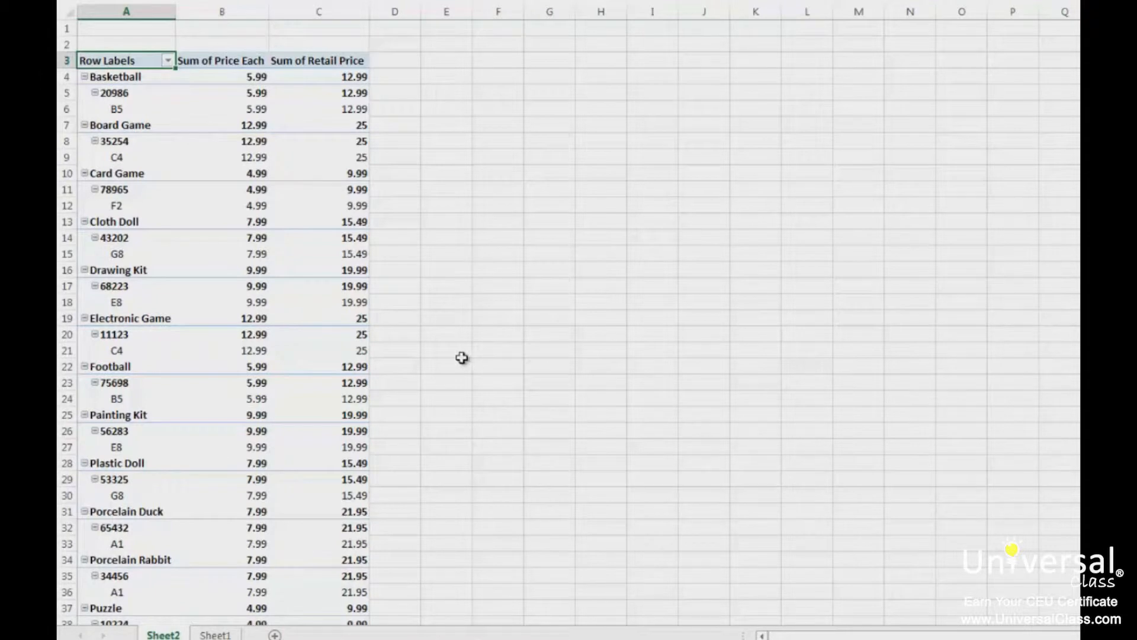
# Turn off the pivot table's grand totals for both rows and columns
pyautogui.scroll(-8, 462, 358)
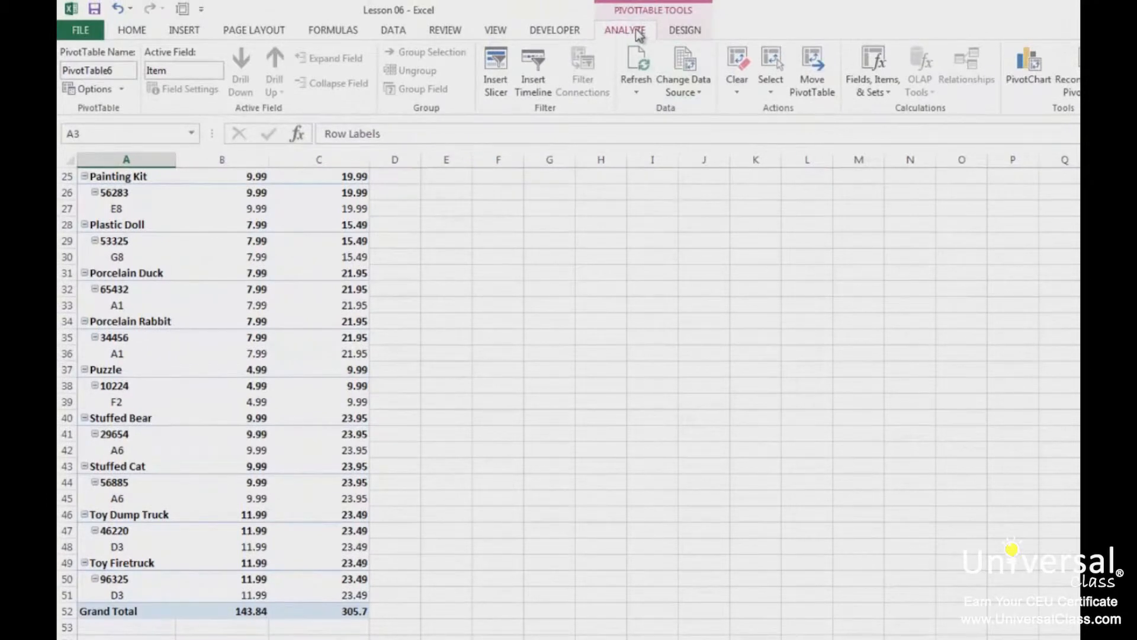
pyautogui.click(90, 89)
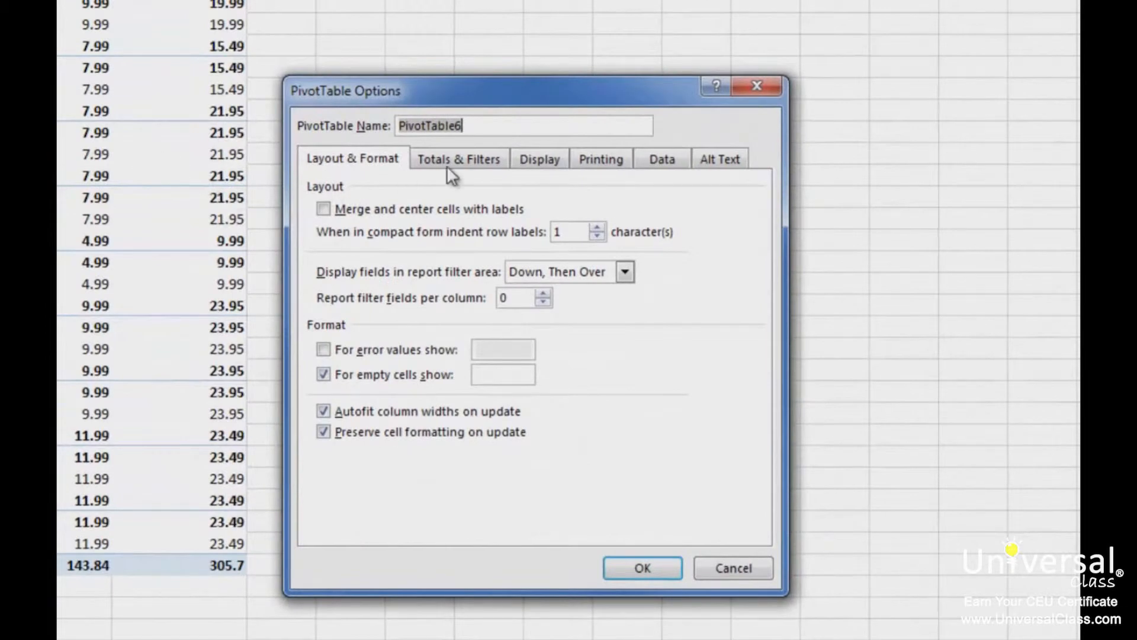
pyautogui.click(451, 160)
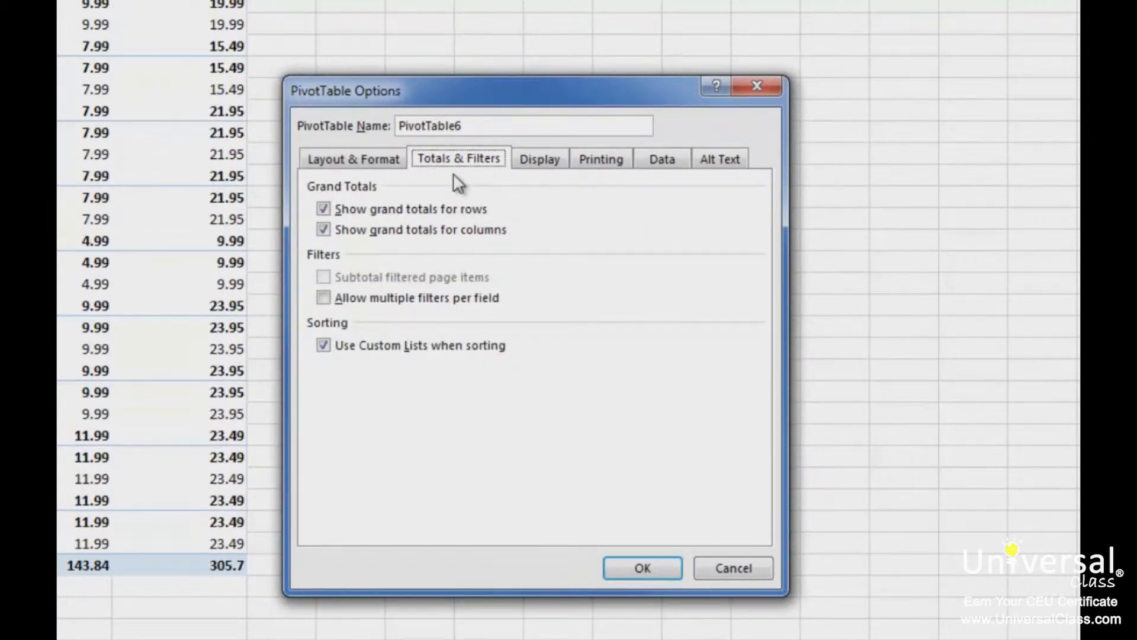
pyautogui.click(463, 210)
pyautogui.click(457, 230)
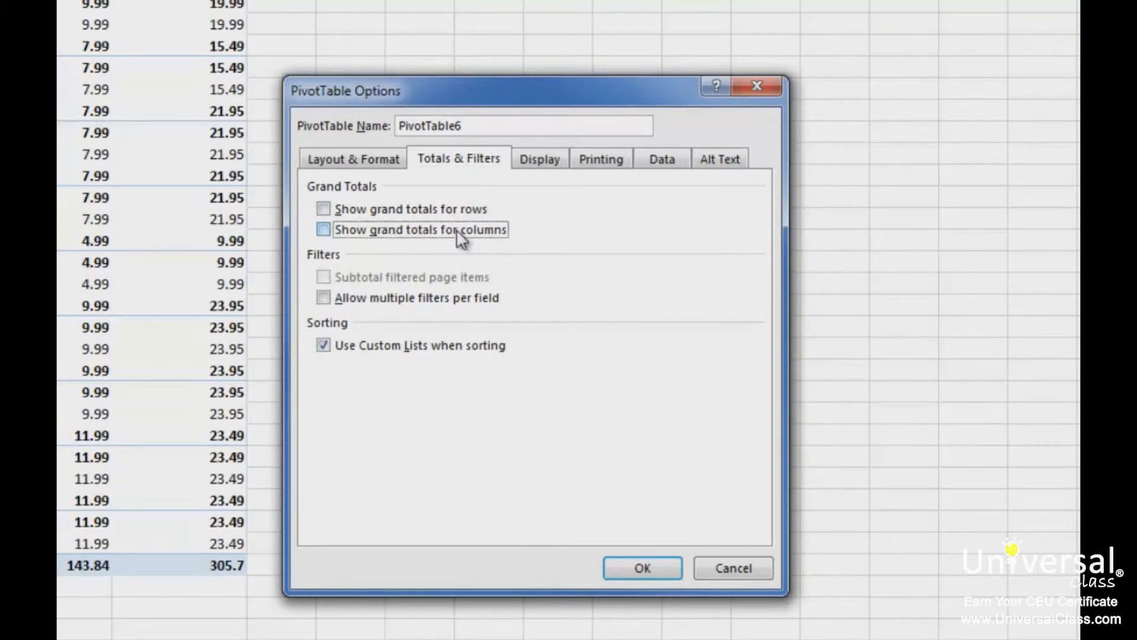
pyautogui.click(611, 571)
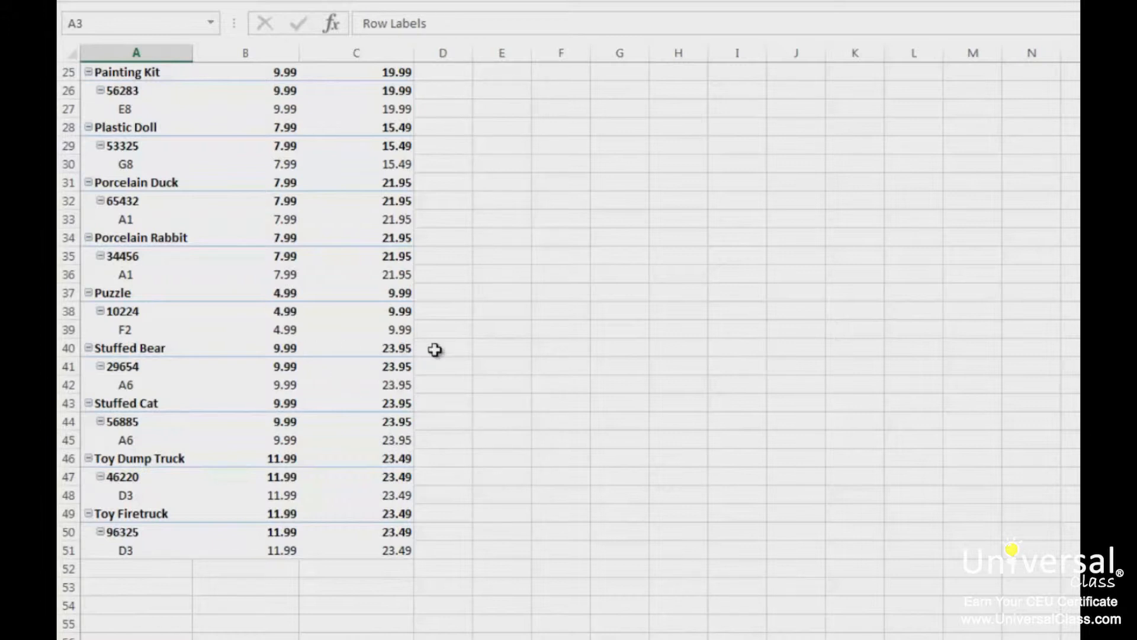
# Set the subtotals of the pivot table's Item field to None
pyautogui.click(140, 348)
pyautogui.scroll(8, 459, 392)
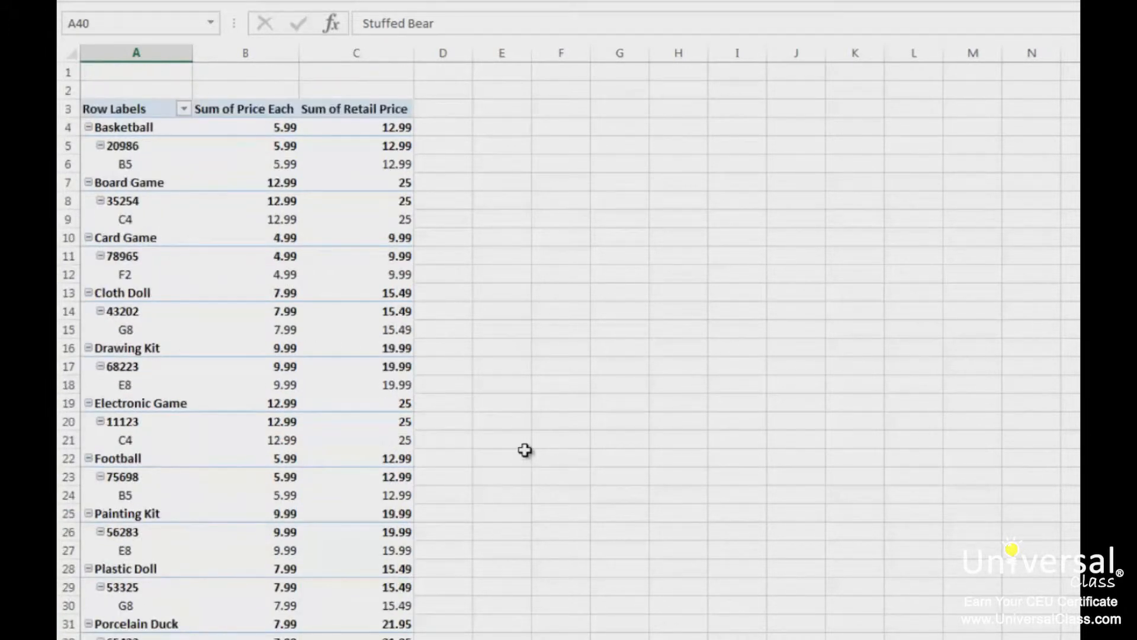
pyautogui.click(443, 146)
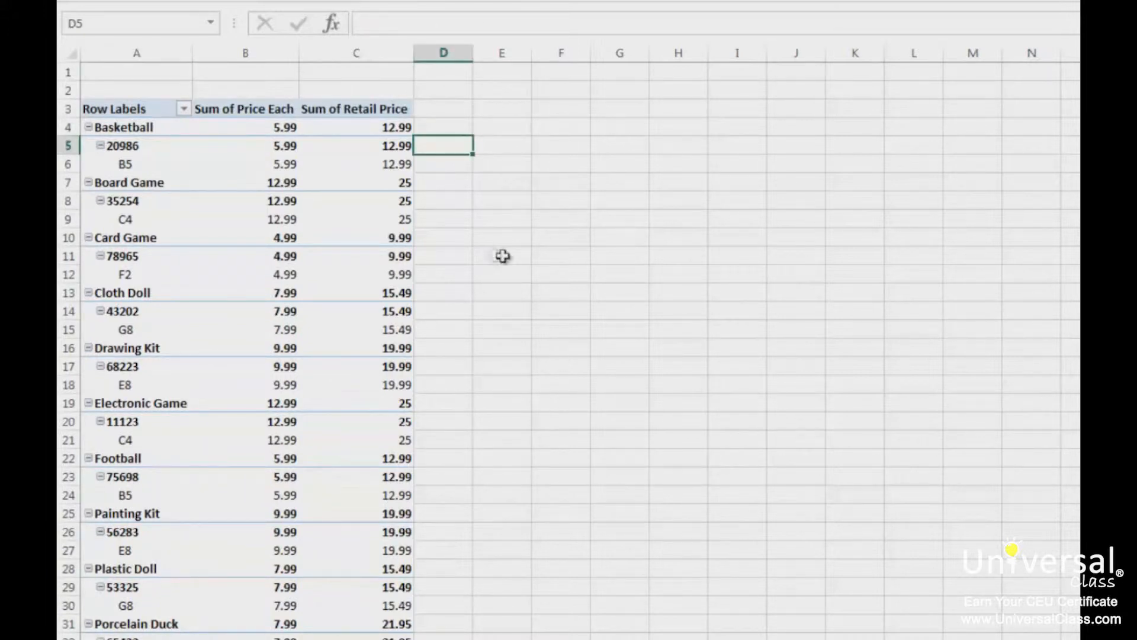
pyautogui.rightClick(145, 133)
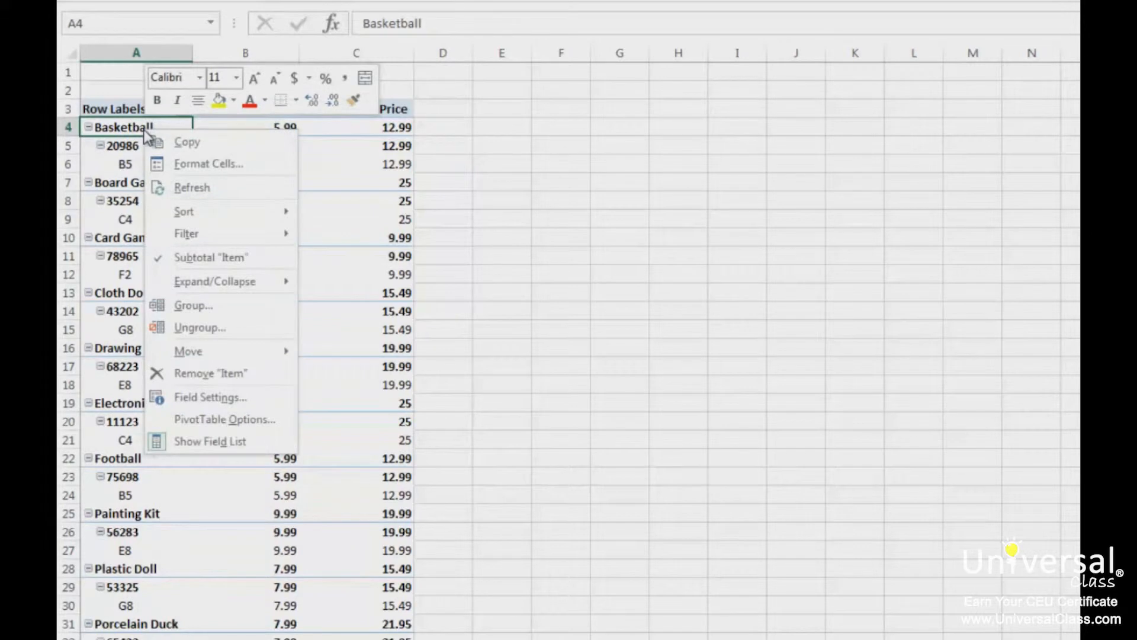
pyautogui.click(268, 401)
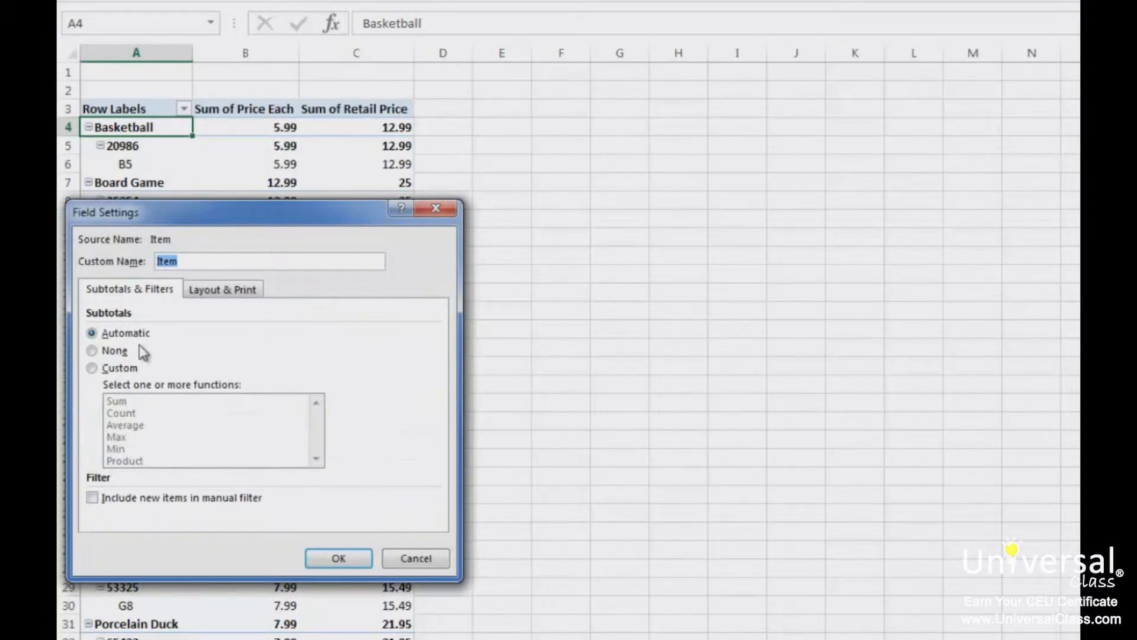
pyautogui.click(115, 353)
pyautogui.click(335, 557)
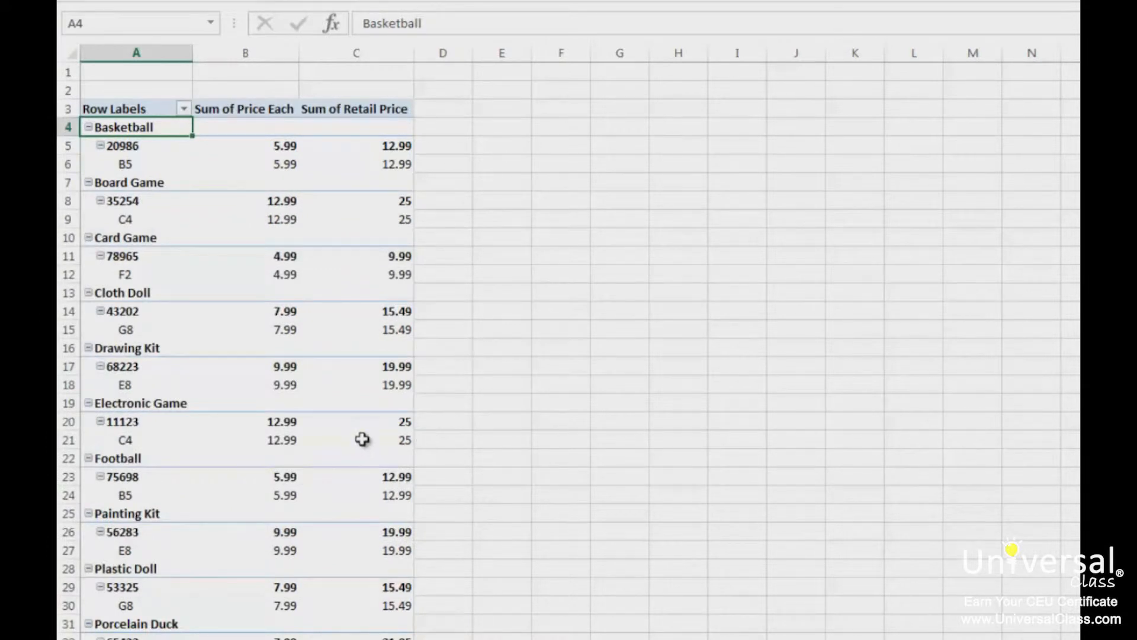
# Clear the In Stock quantity of Toy Firetruck in the source data on Sheet1
pyautogui.moveTo(377, 424)
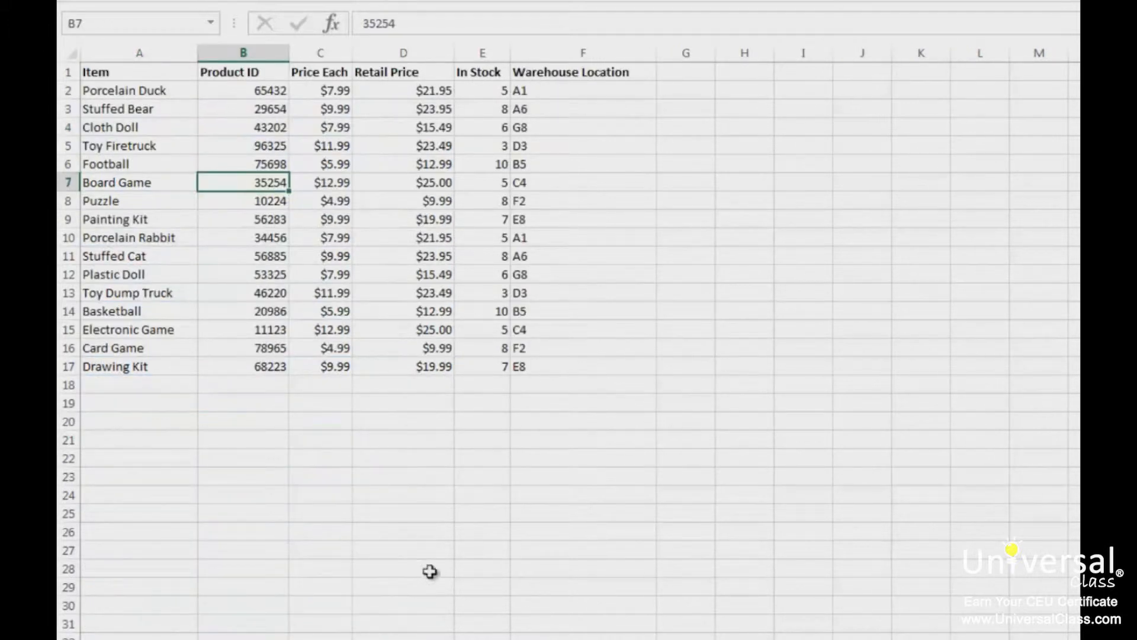
pyautogui.click(481, 146)
pyautogui.press('Delete')
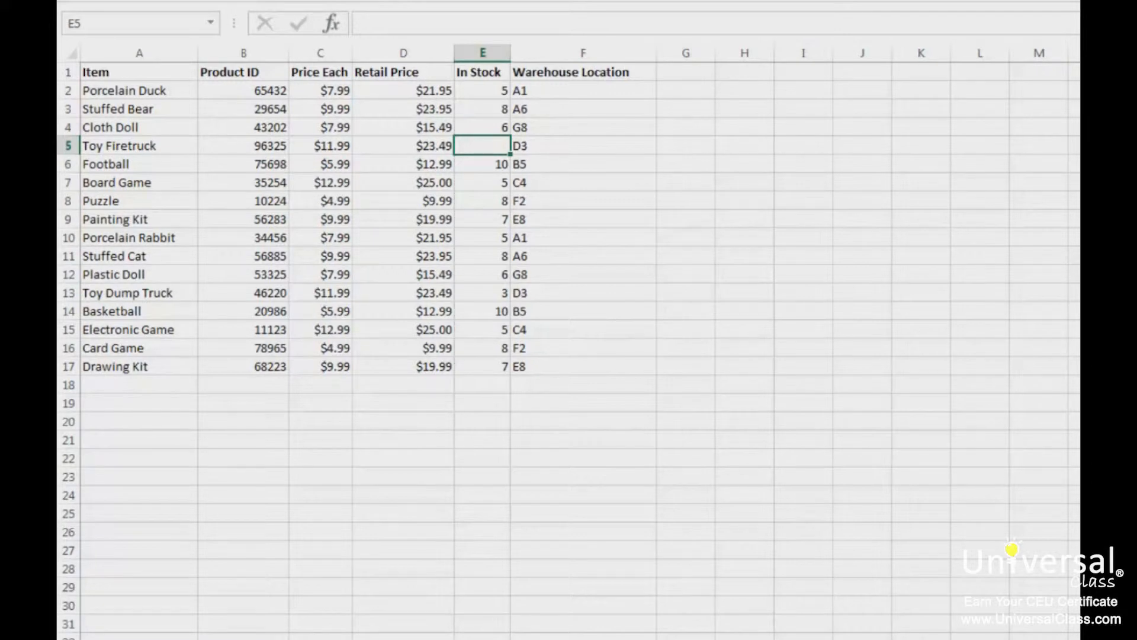
# Create a pivot table from Sheet1!$A$1:$F$17 on a new worksheet, with Item as rows and In Stock as values
pyautogui.click(83, 1)
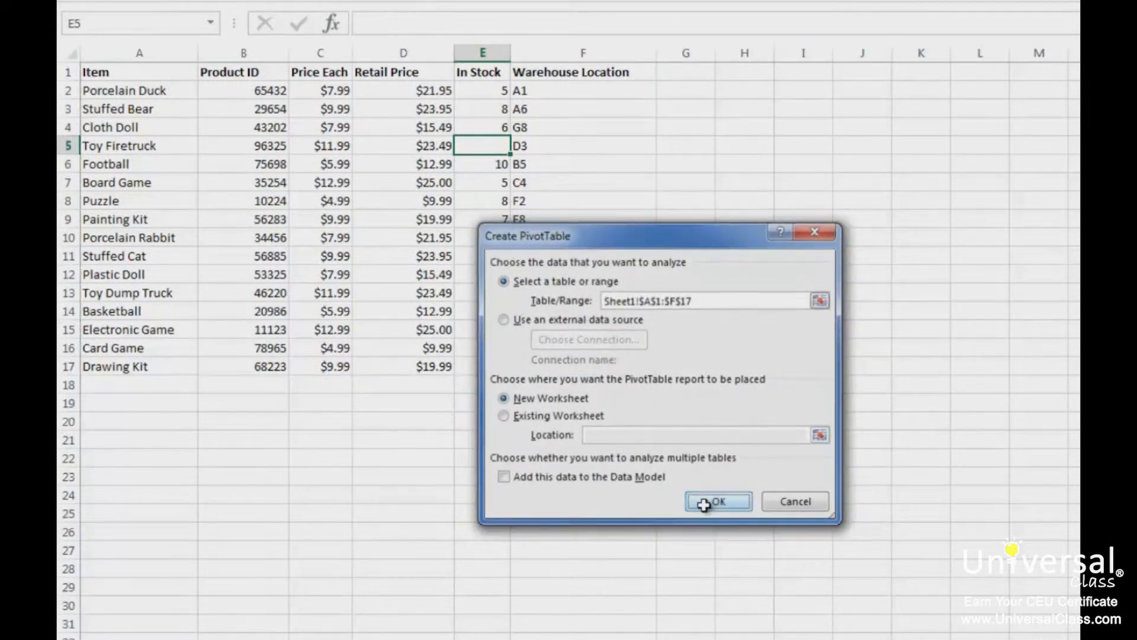
pyautogui.click(718, 502)
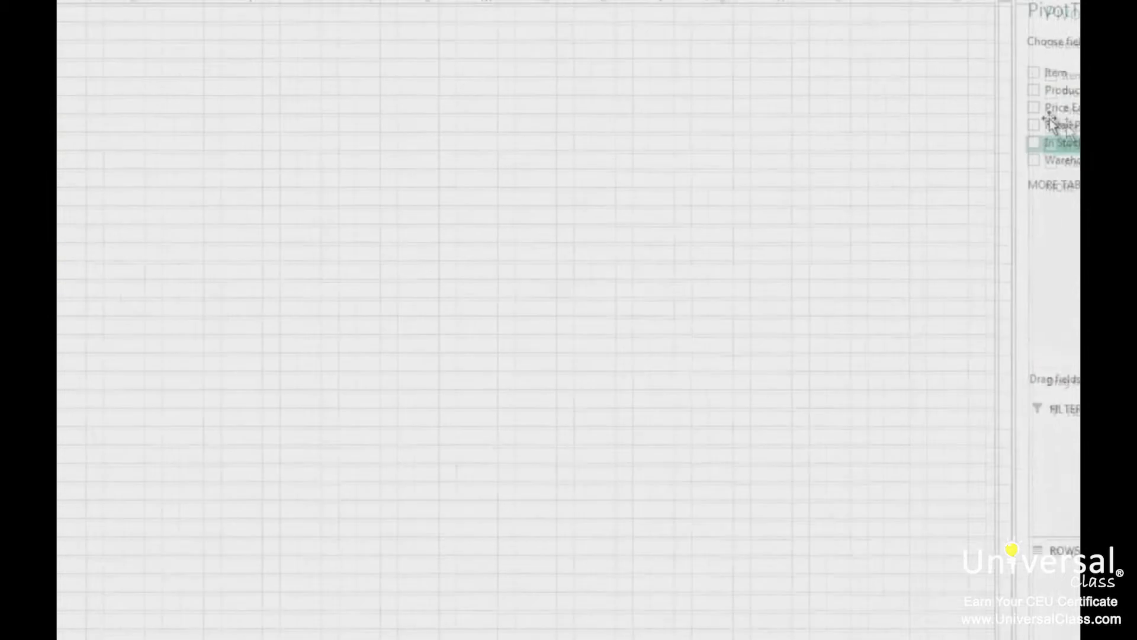
pyautogui.moveTo(1055, 75); pyautogui.dragTo(1072, 577)
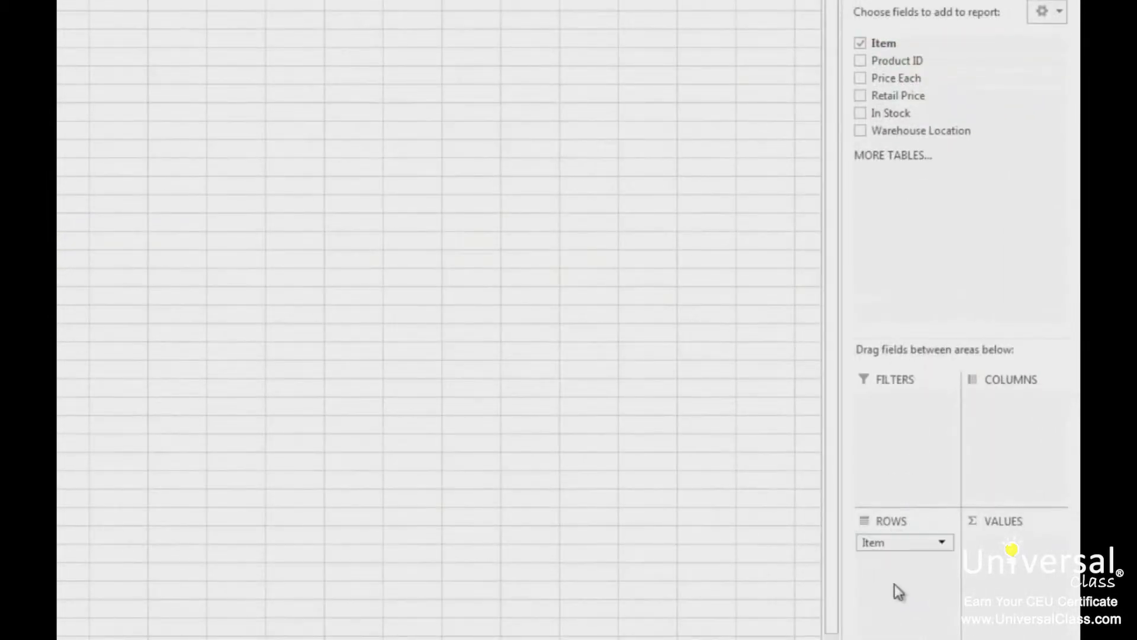
pyautogui.moveTo(903, 114); pyautogui.dragTo(1015, 577)
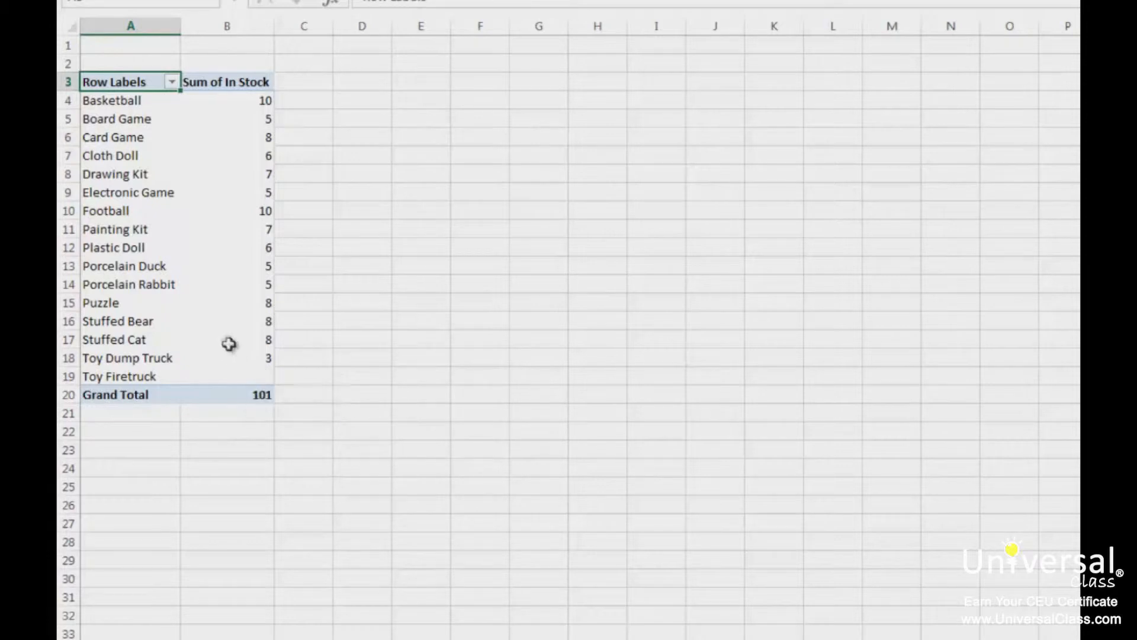
# Set the new pivot table to show 0 for empty cells
pyautogui.moveTo(230, 289)
pyautogui.click(163, 219)
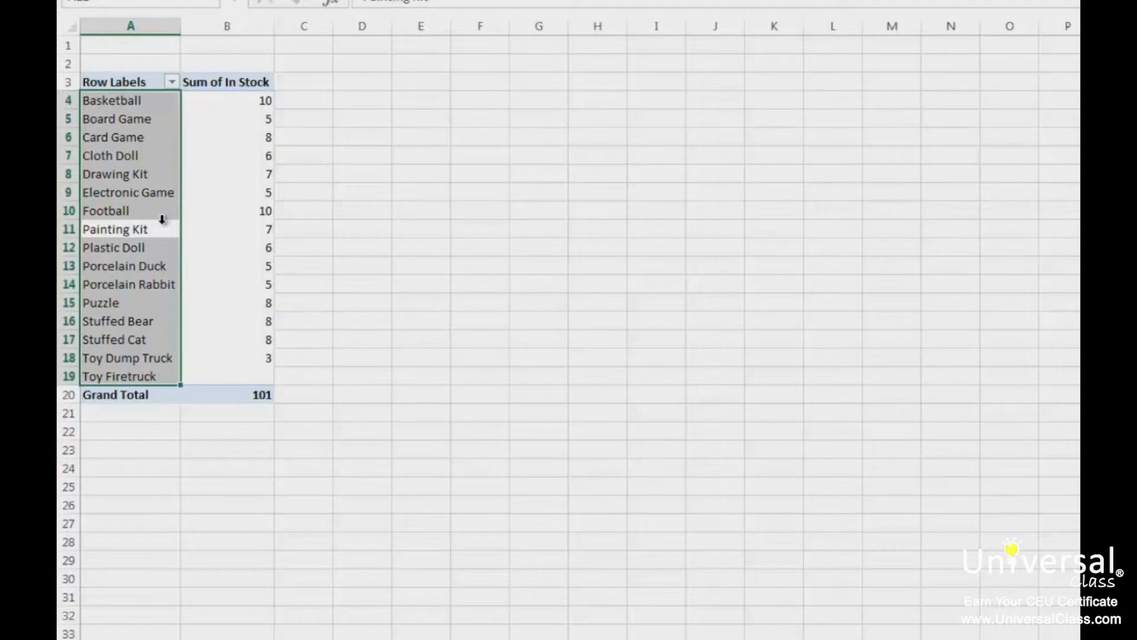
pyautogui.rightClick(154, 233)
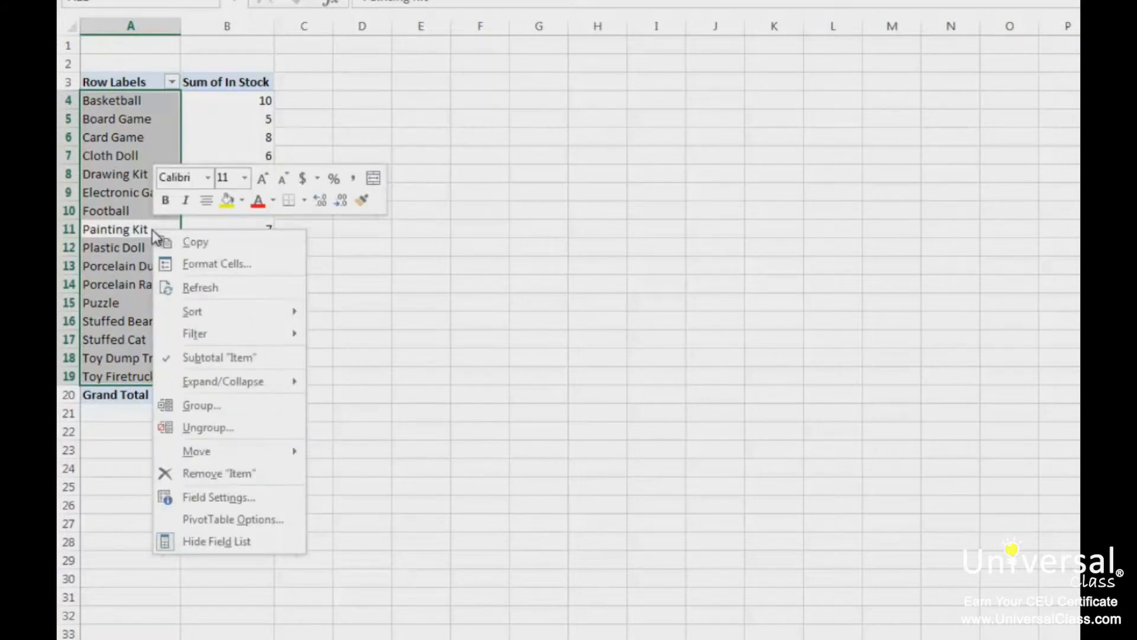
pyautogui.click(290, 519)
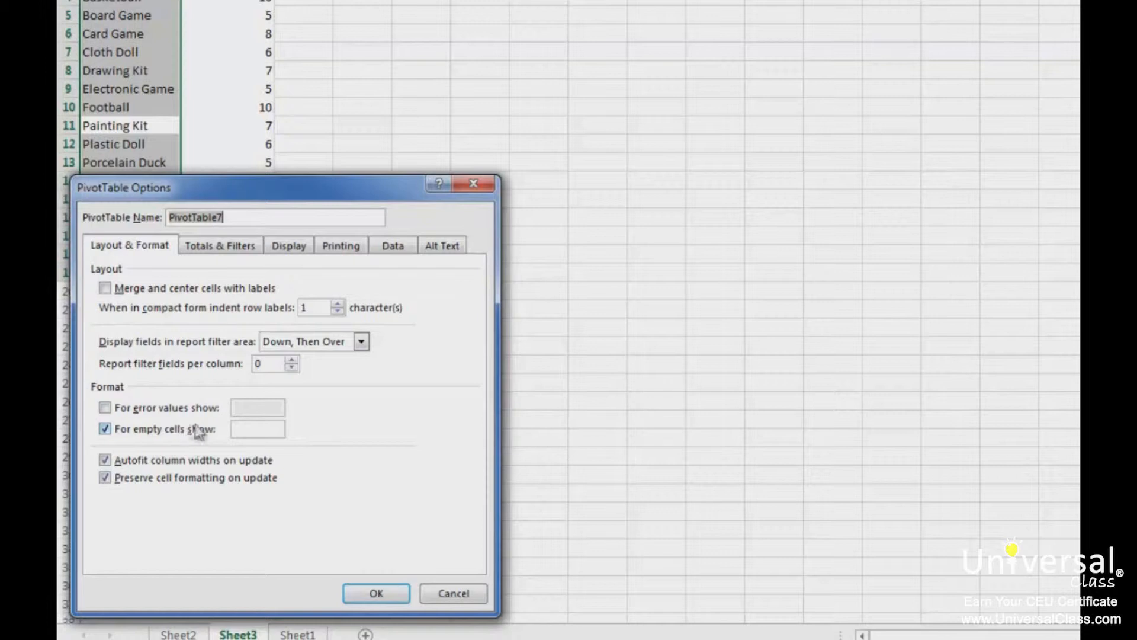
pyautogui.click(256, 429)
pyautogui.write('0')
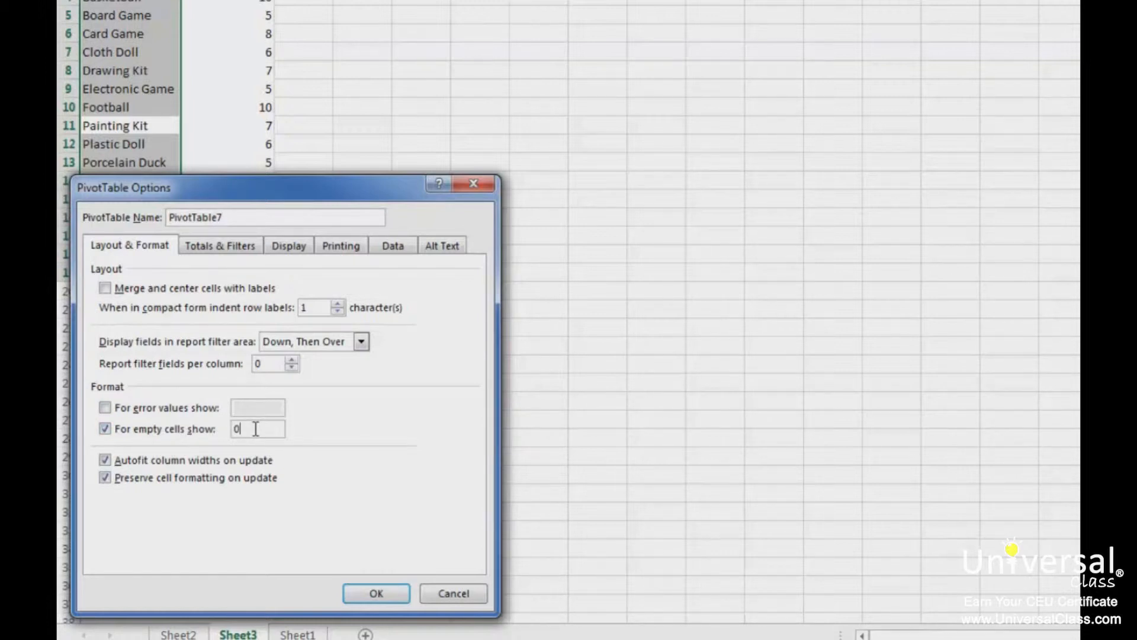
pyautogui.click(377, 593)
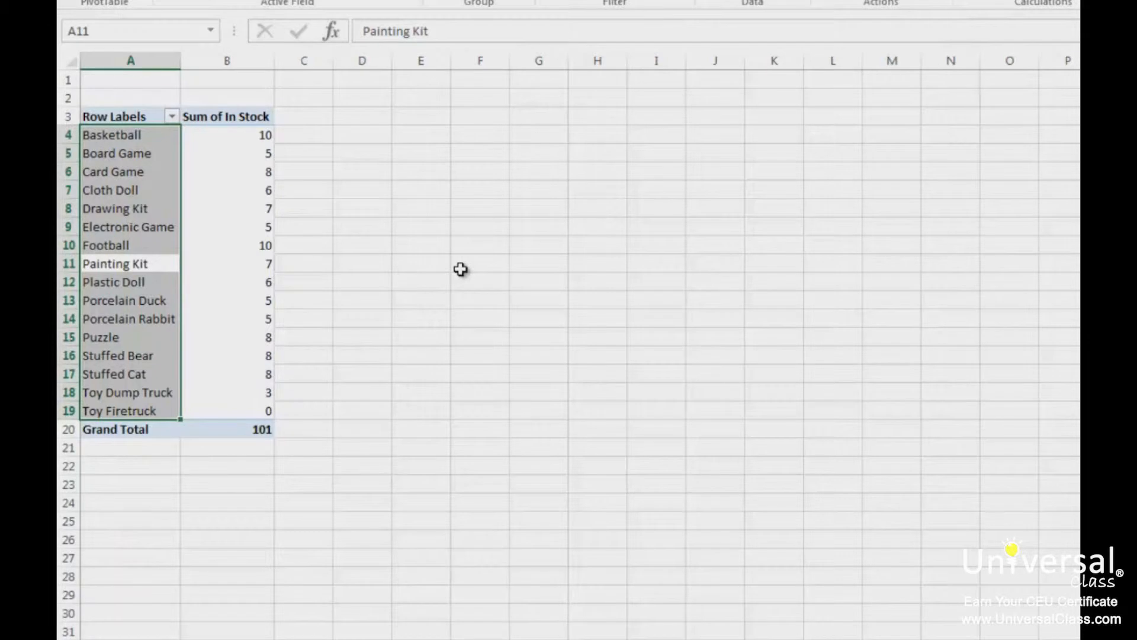
pyautogui.click(405, 246)
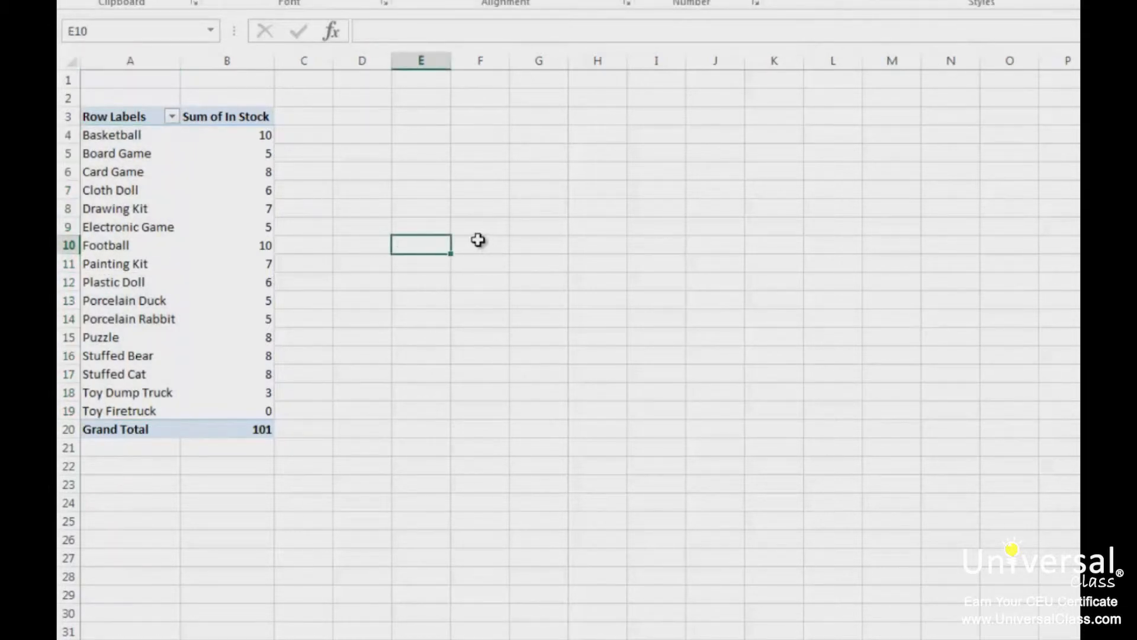
# Group the Board Game and Cloth Doll items in the pivot table's row labels
pyautogui.click(132, 146)
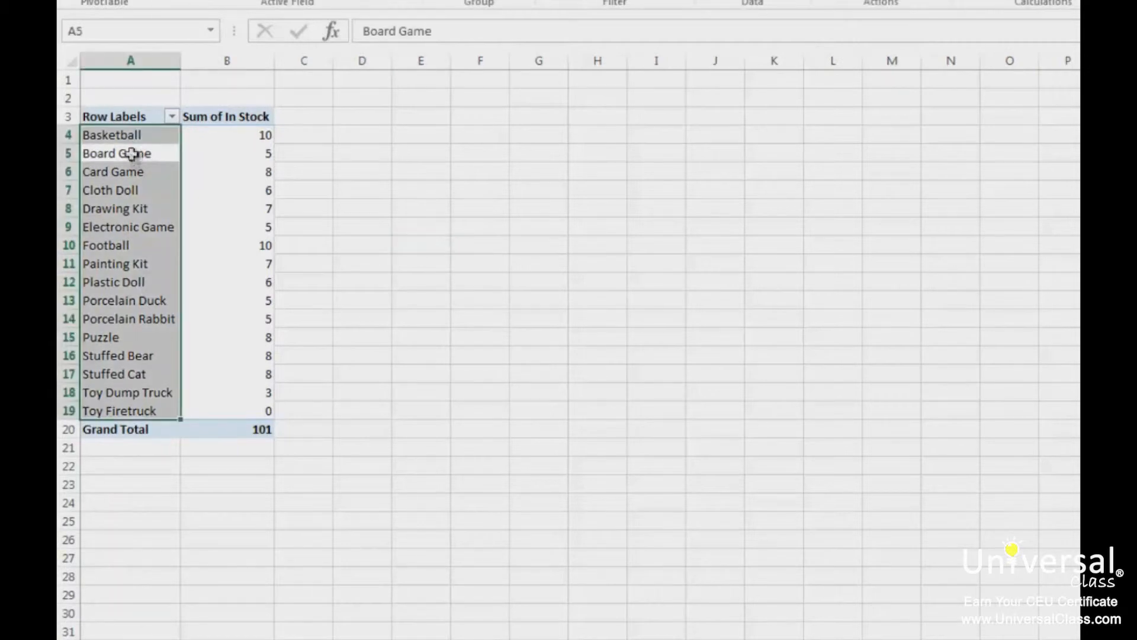
pyautogui.click(131, 154)
pyautogui.keyDown('ctrl'); pyautogui.click(130, 191); pyautogui.keyUp('ctrl')
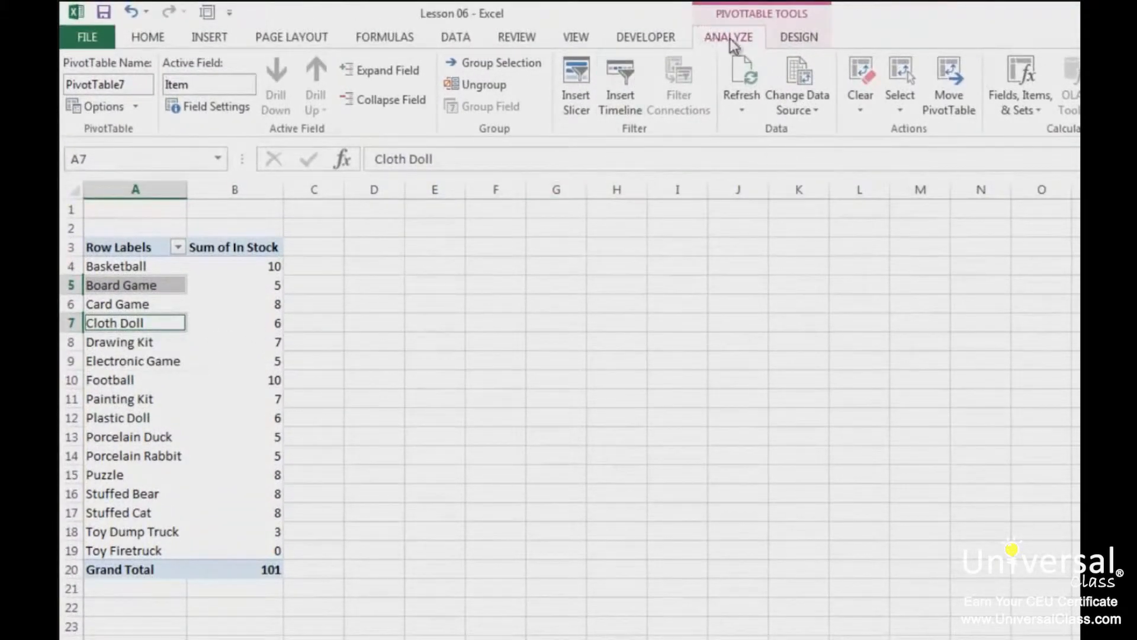
pyautogui.click(519, 67)
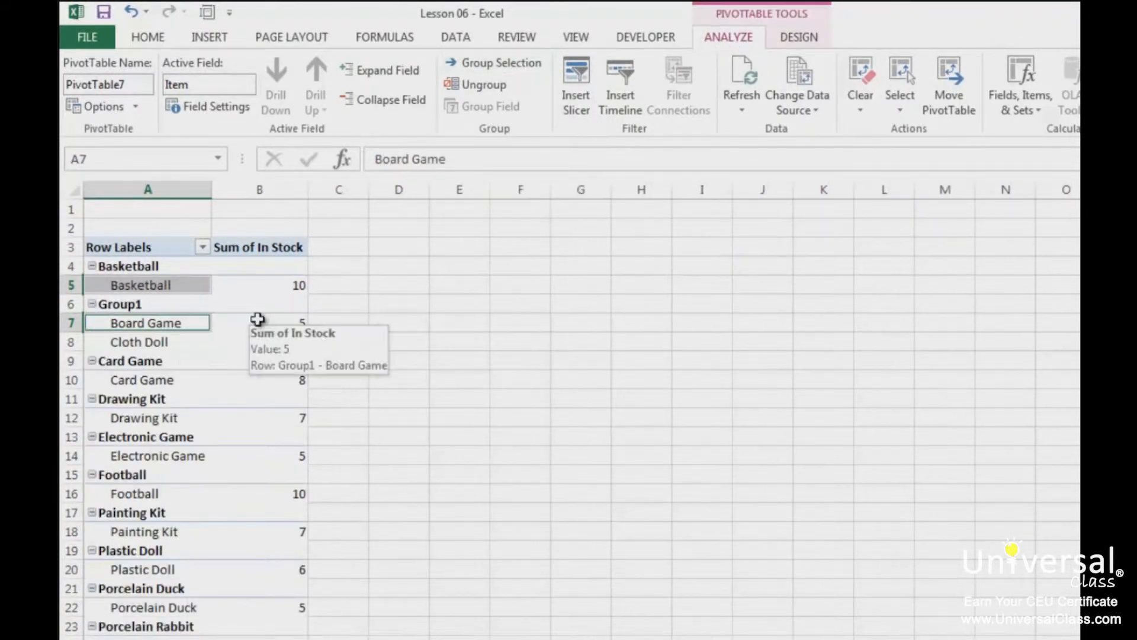
# Collapse the group containing Board Game and Cloth Doll, checking that it also expands
pyautogui.click(136, 305)
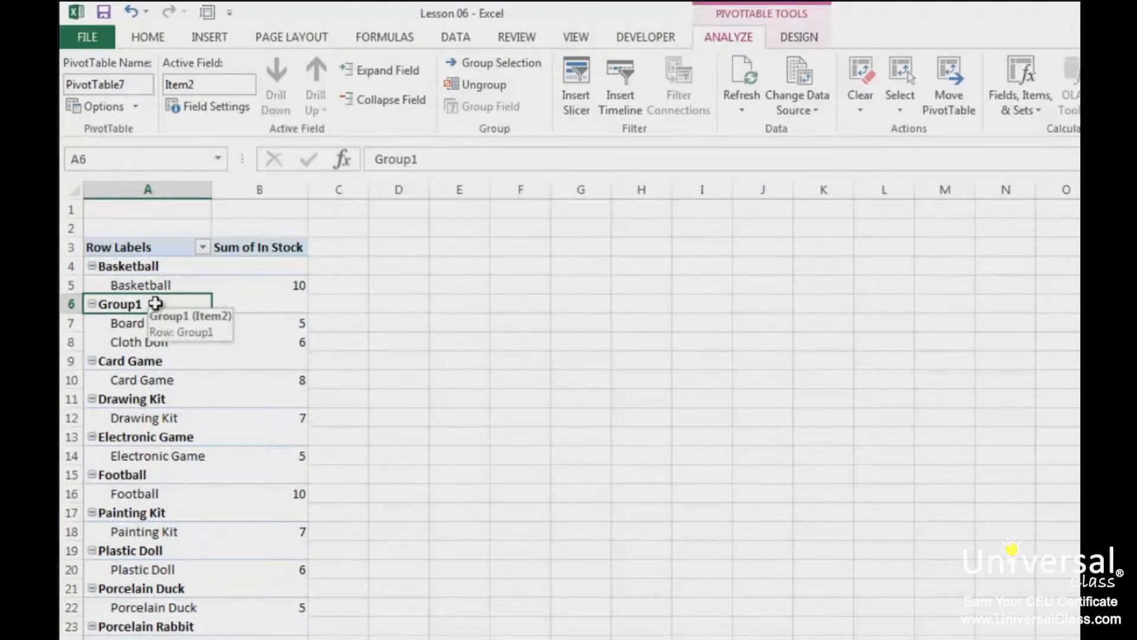
pyautogui.click(92, 304)
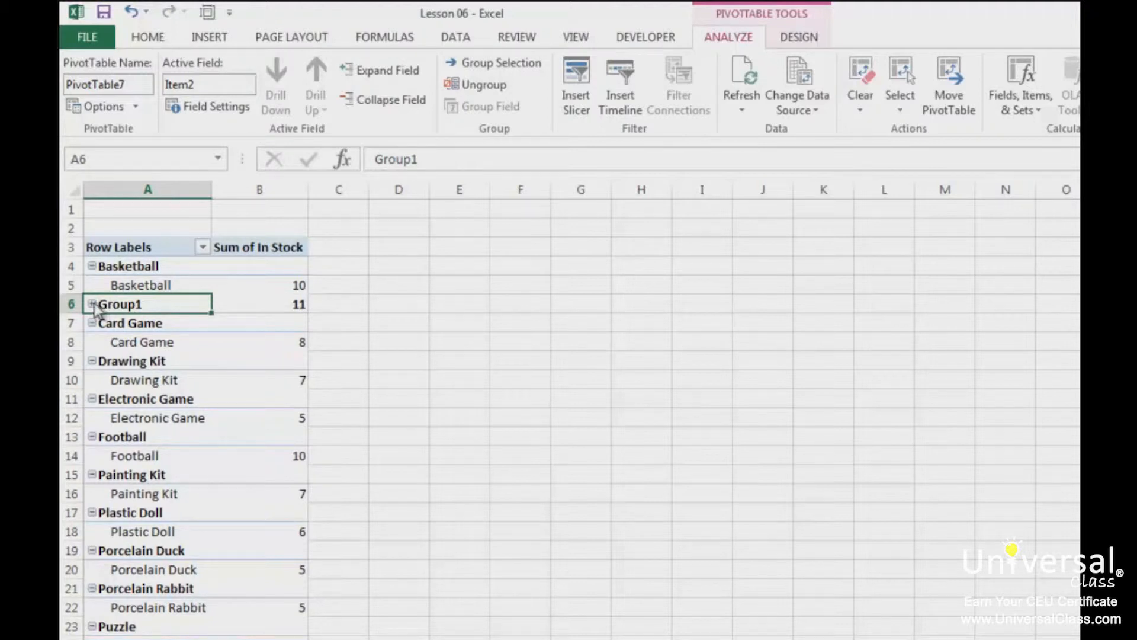
pyautogui.click(93, 304)
pyautogui.click(93, 304)
pyautogui.moveTo(245, 304)
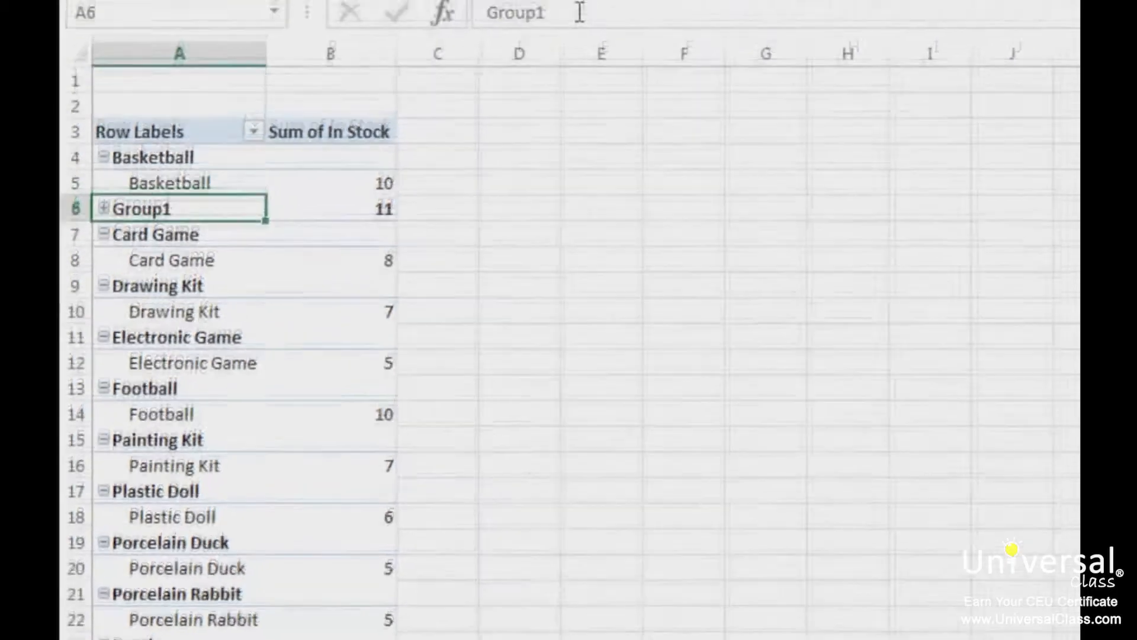
# Rename the Board Game and Cloth Doll group to "Our Group"
pyautogui.moveTo(580, 12); pyautogui.dragTo(419, 14)
pyautogui.write('Our Group')
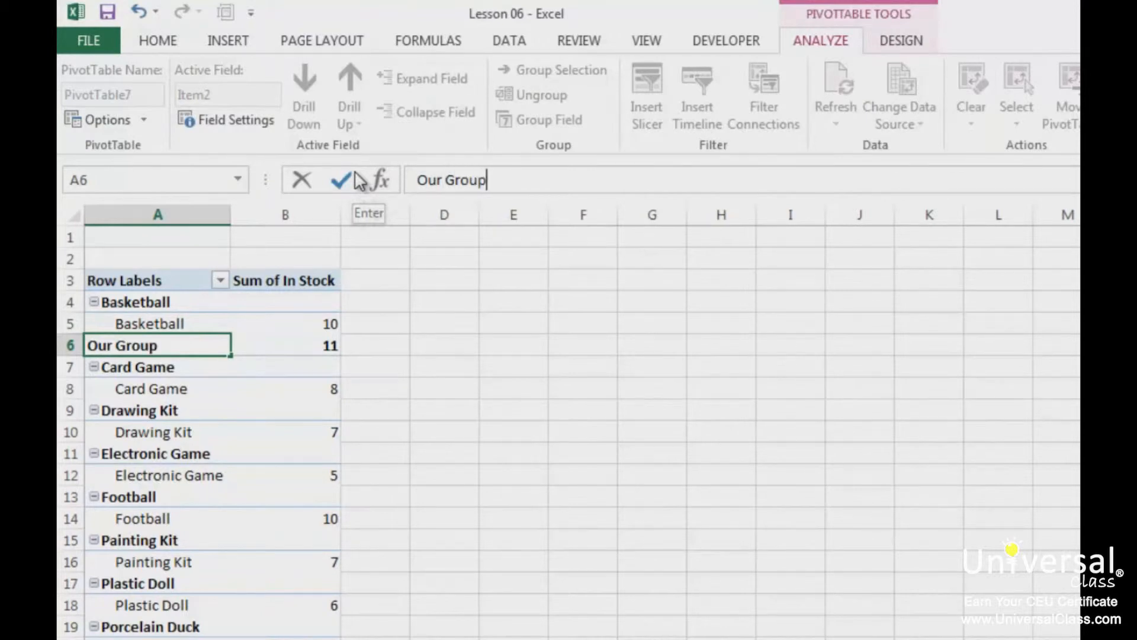
pyautogui.press('Return')
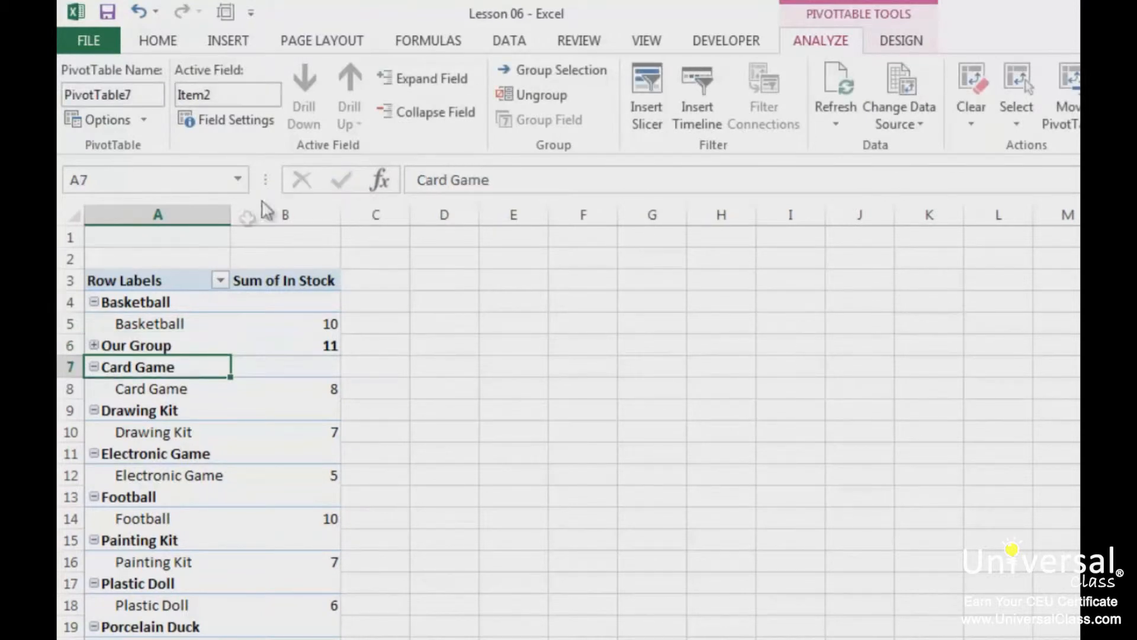
# Expand Our Group and enable the classic PivotTable layout that allows dragging fields in the grid
pyautogui.click(93, 345)
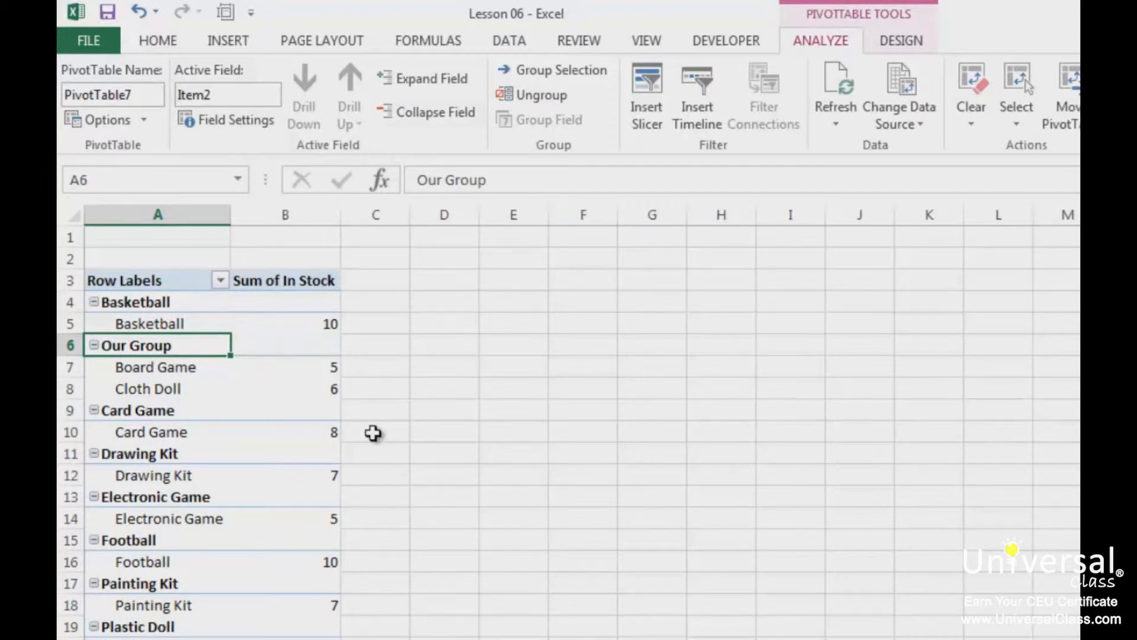
pyautogui.click(108, 118)
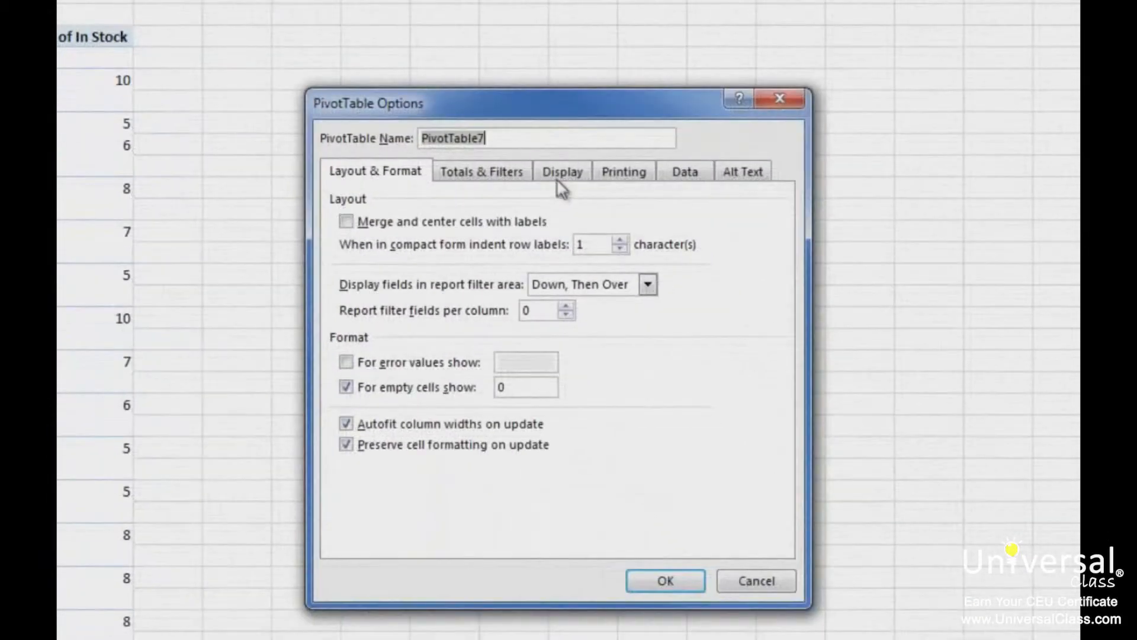
pyautogui.click(659, 286)
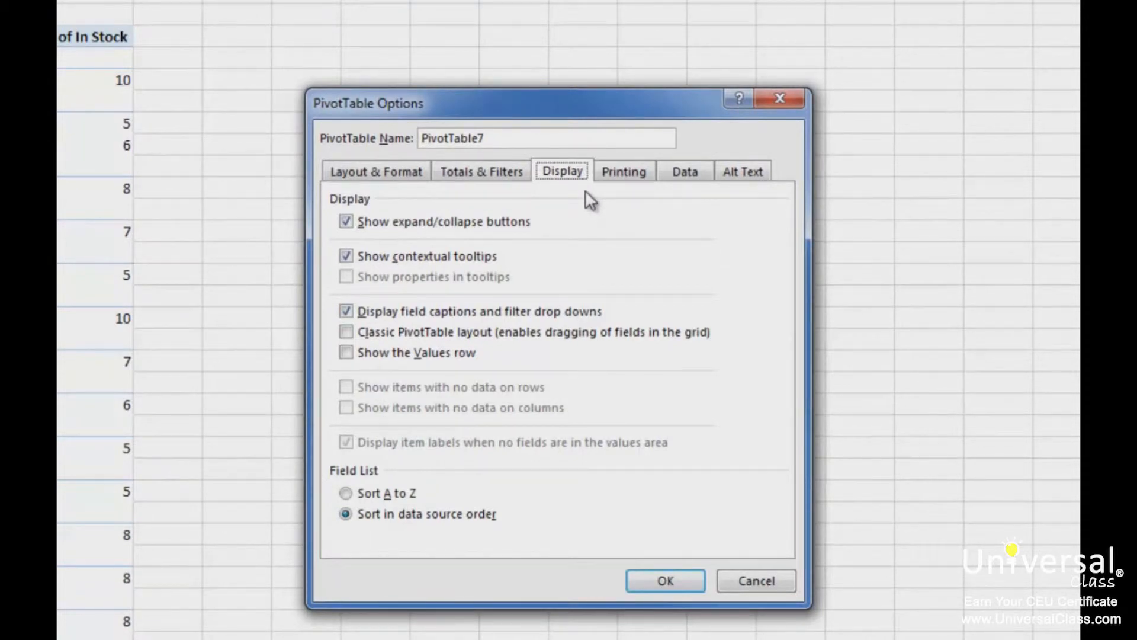
pyautogui.click(438, 333)
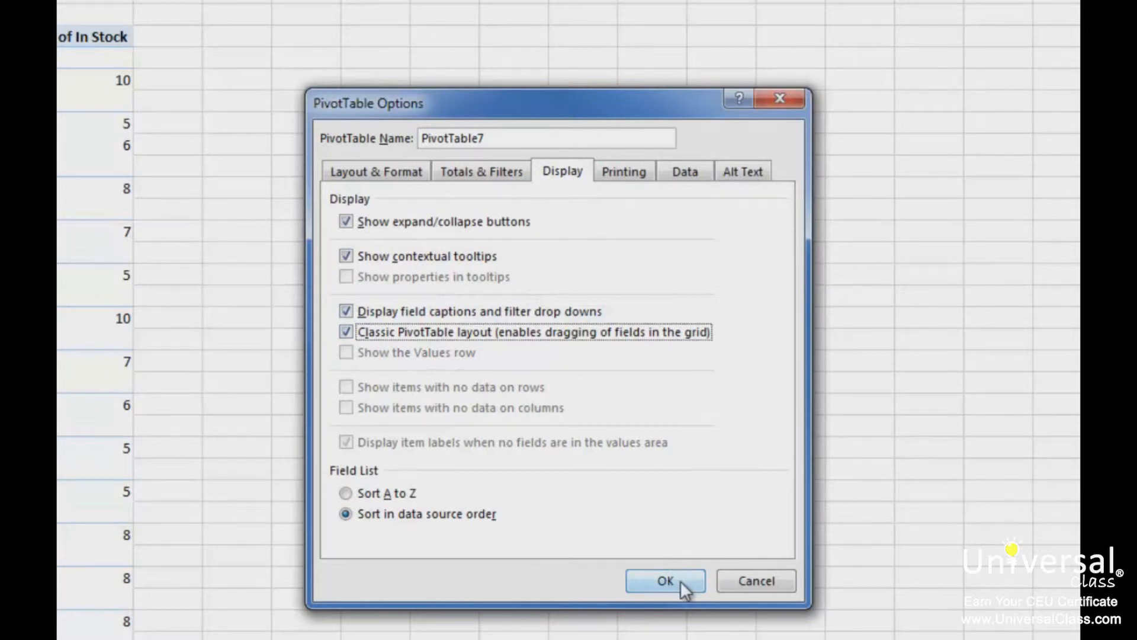
pyautogui.click(679, 580)
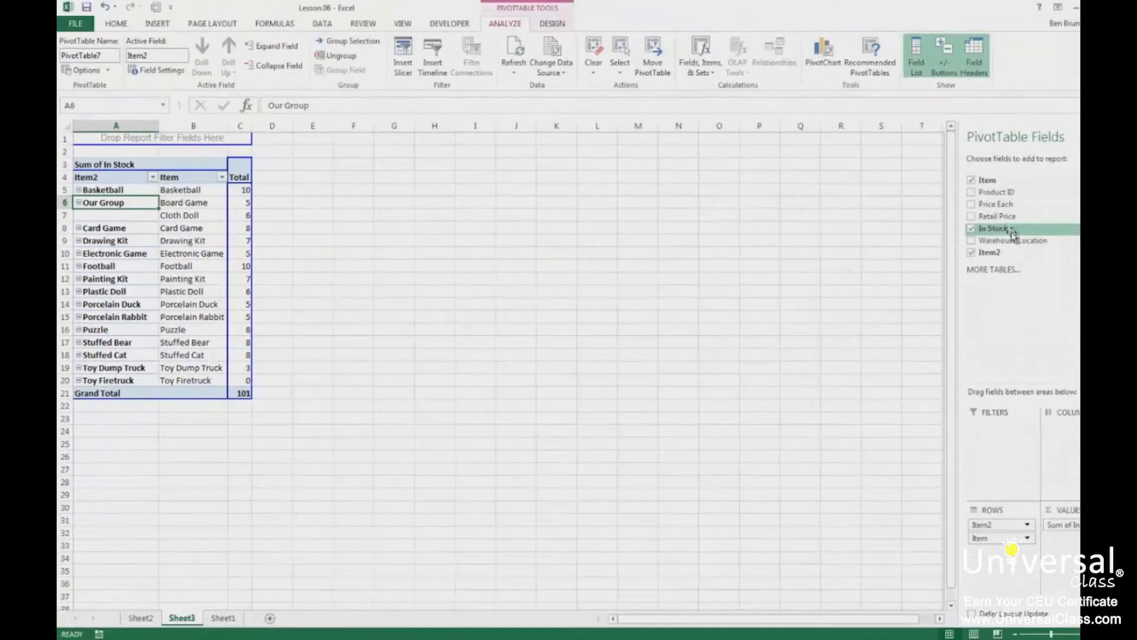
# Add the Price Each field to the pivot table's values and apply the blue style from the Dark group
pyautogui.moveTo(1003, 202); pyautogui.dragTo(231, 200)
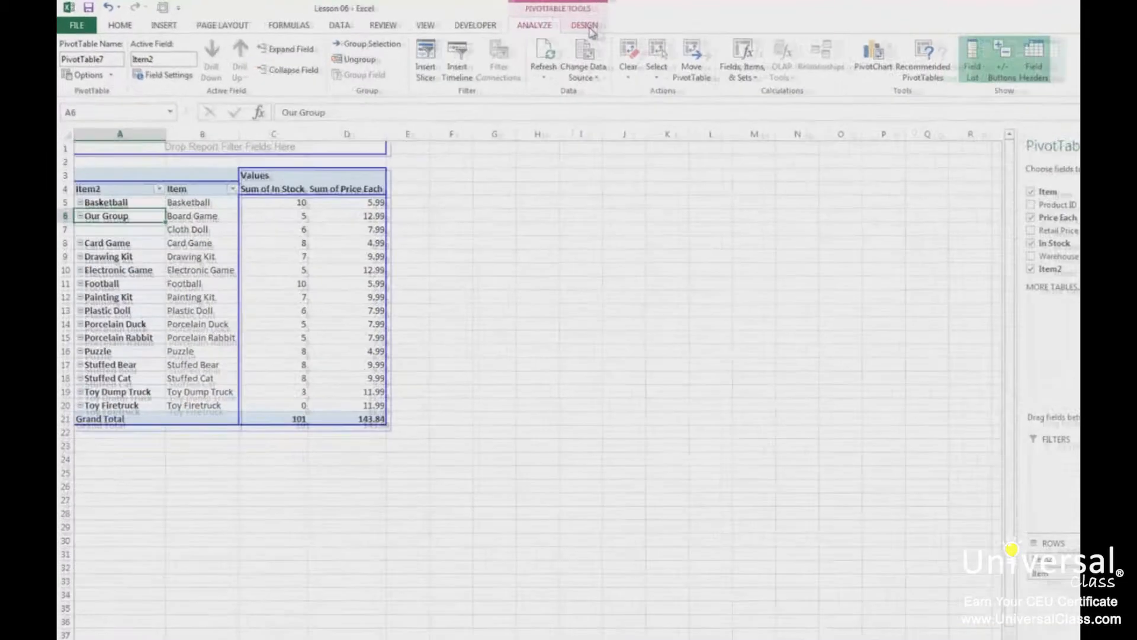
pyautogui.click(554, 24)
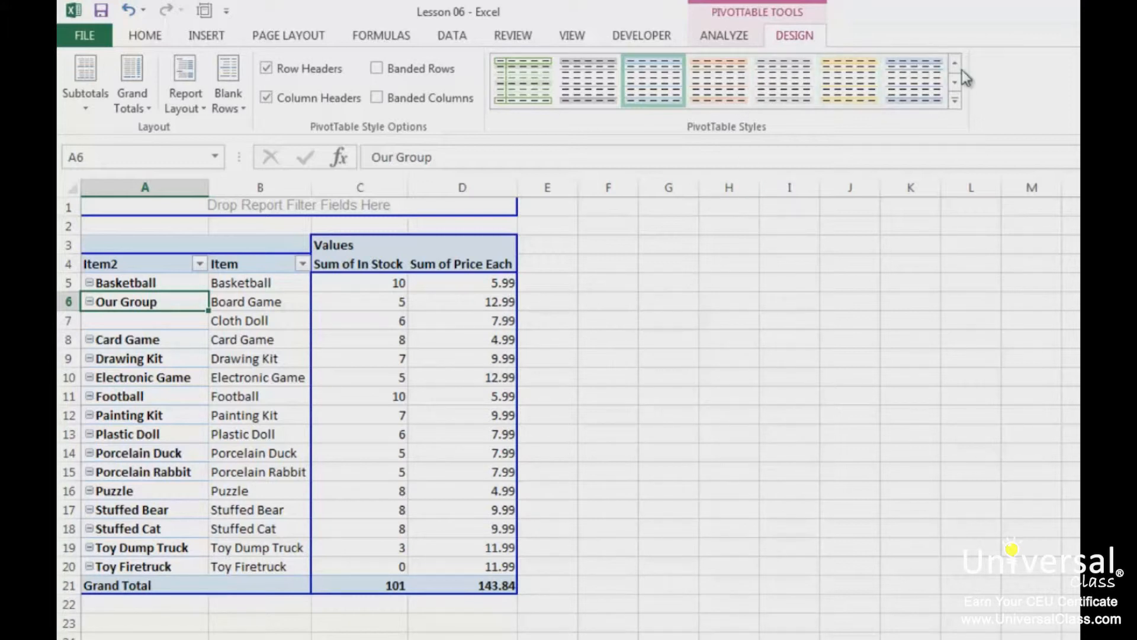
pyautogui.click(956, 102)
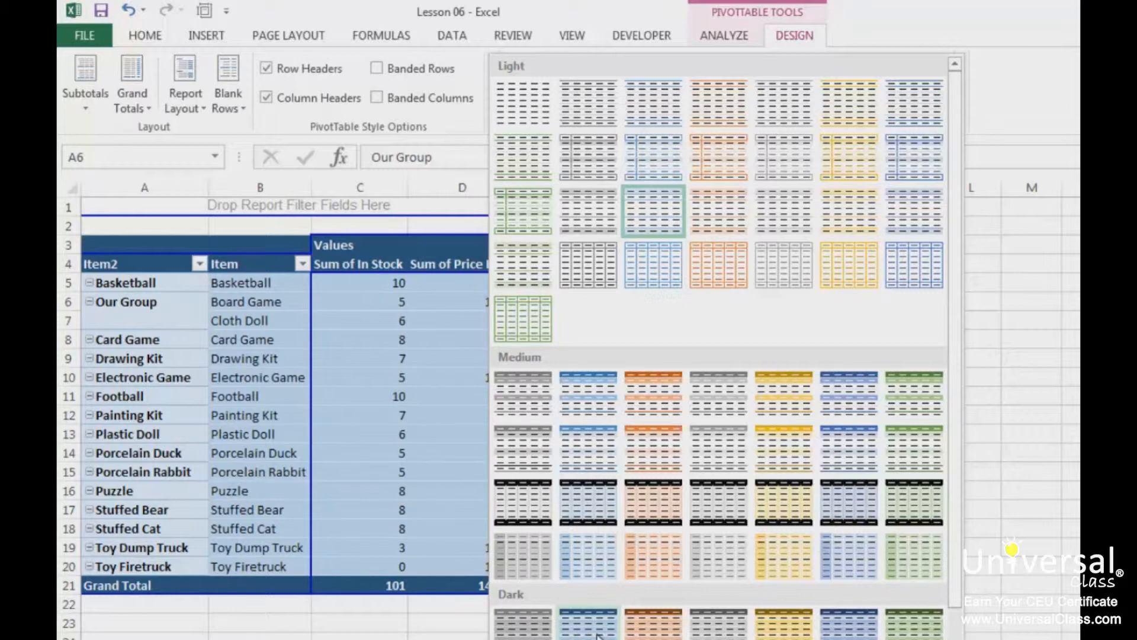
pyautogui.press('Escape')
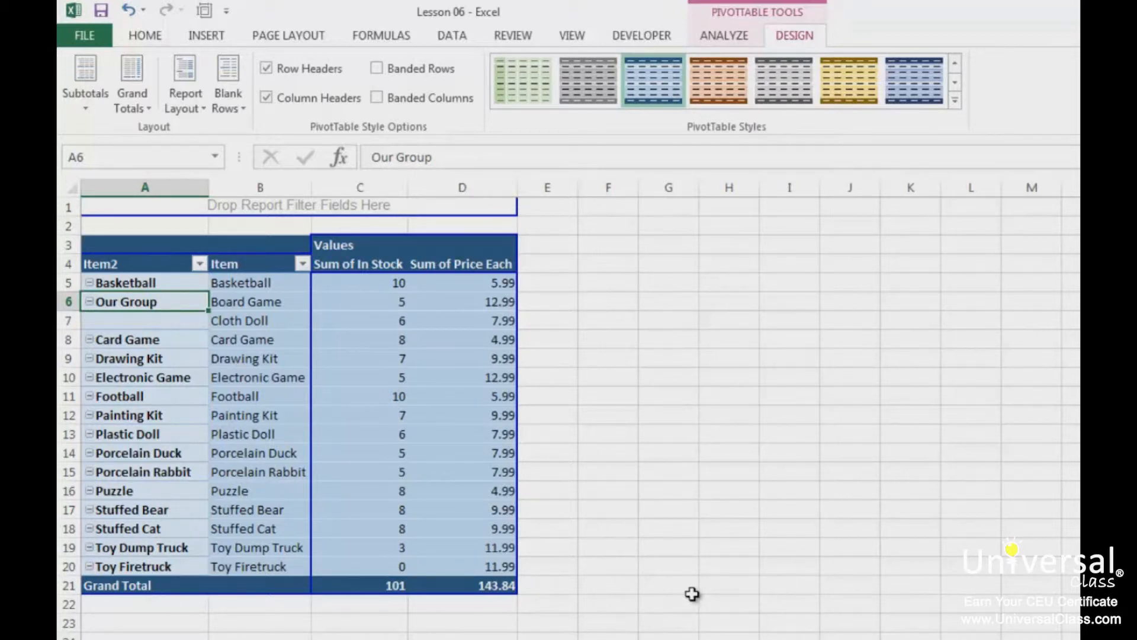
# Toggle the pivot table's Row Headers formatting off and back on, and turn off Column Headers
pyautogui.click(305, 70)
pyautogui.click(307, 70)
pyautogui.click(315, 100)
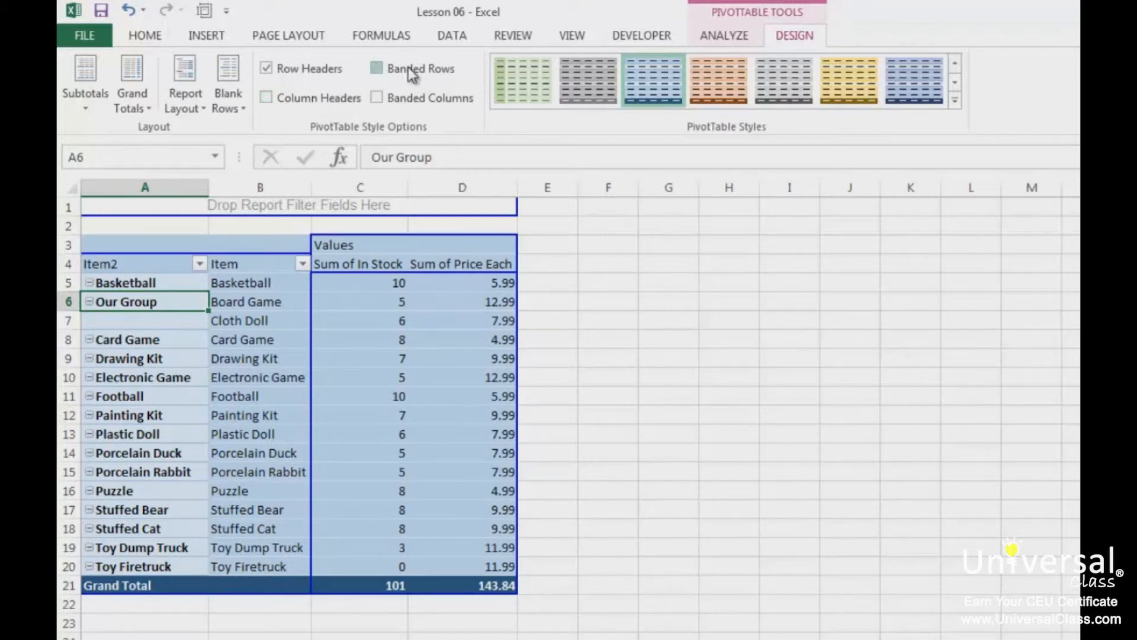
# Try Banded Rows and Banded Columns on the pivot table, switching each one off again
pyautogui.click(440, 70)
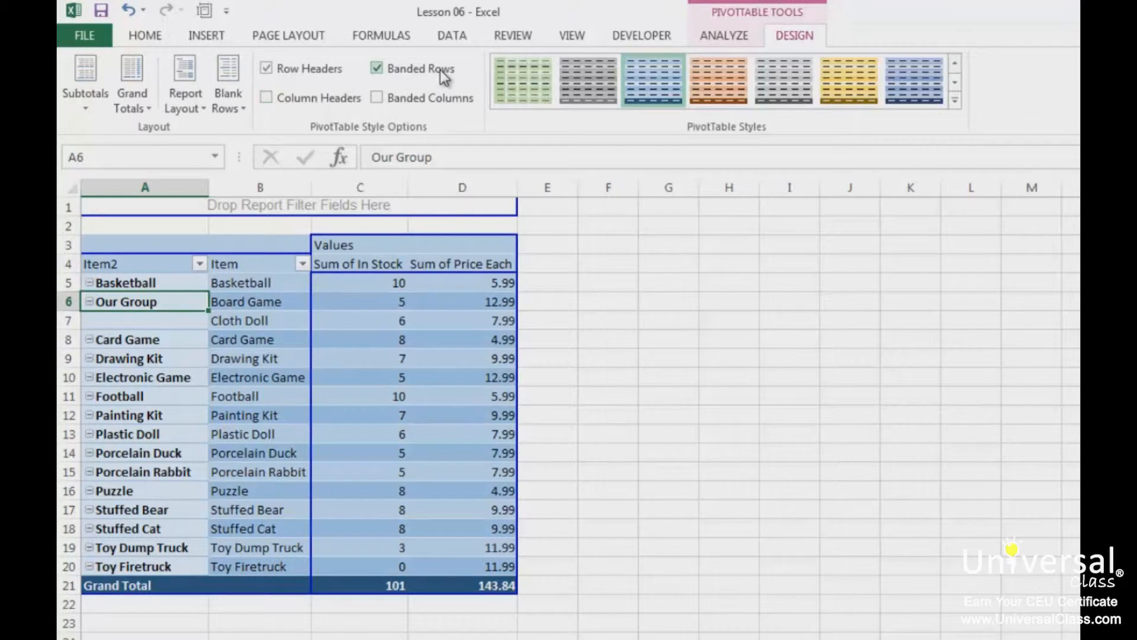
pyautogui.click(439, 71)
pyautogui.click(448, 99)
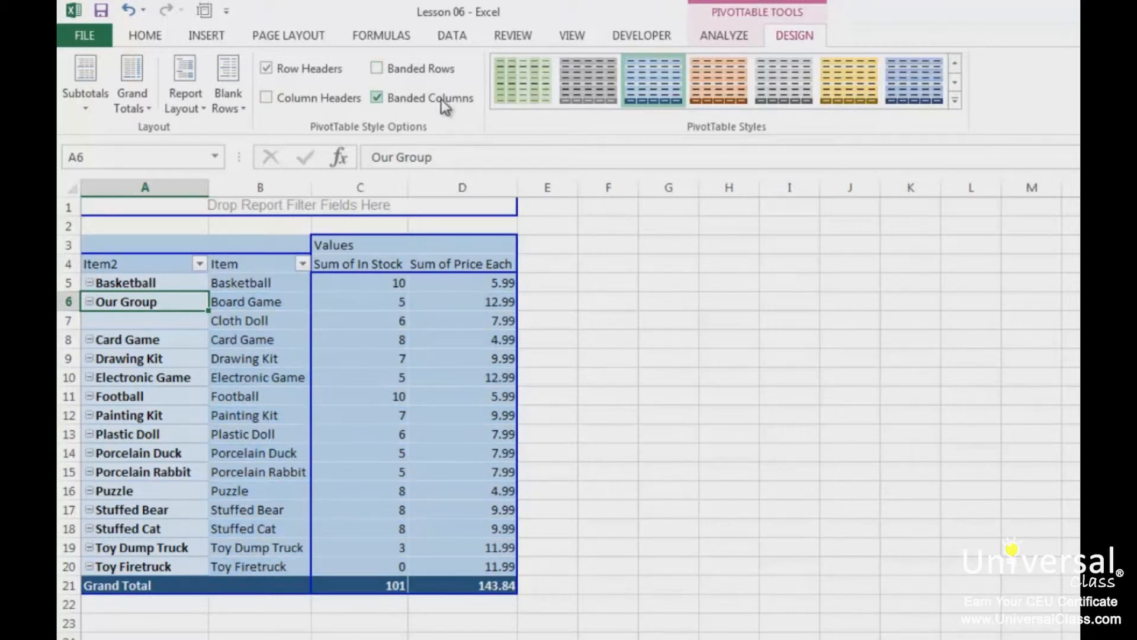
pyautogui.click(441, 99)
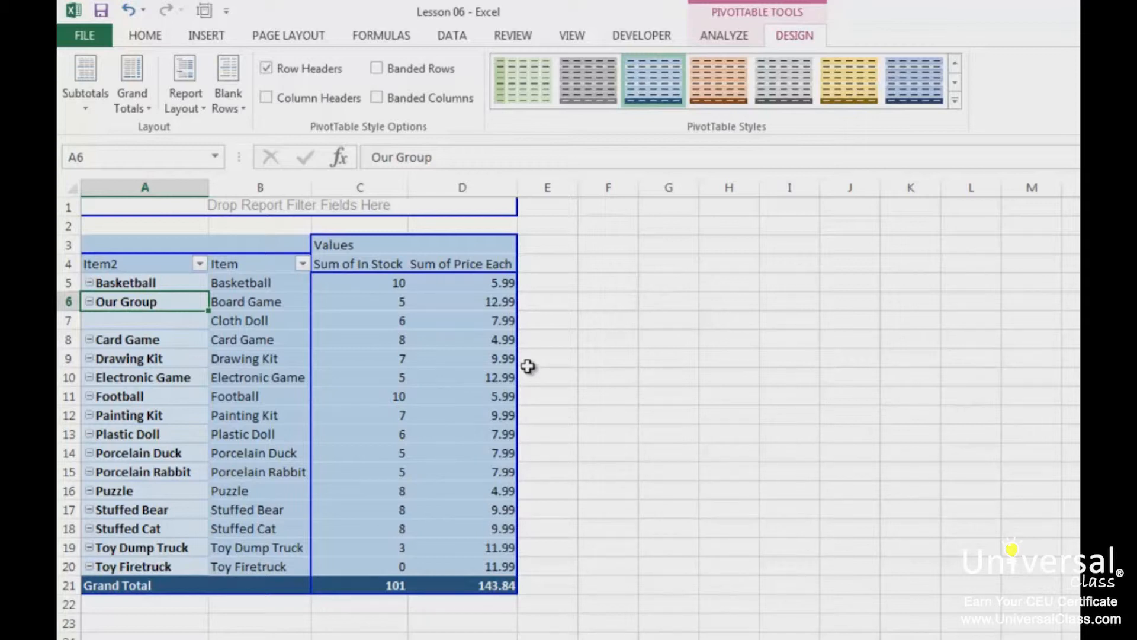
# Try the compact form for the pivot table's report layout, and settle on the outline form
pyautogui.click(188, 108)
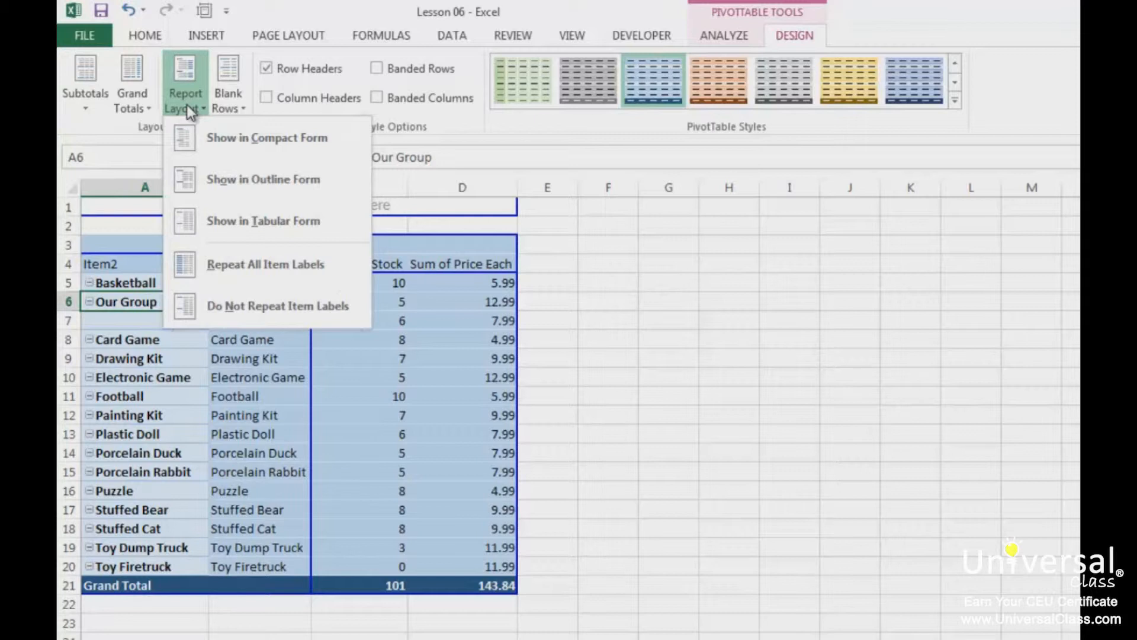
pyautogui.click(300, 144)
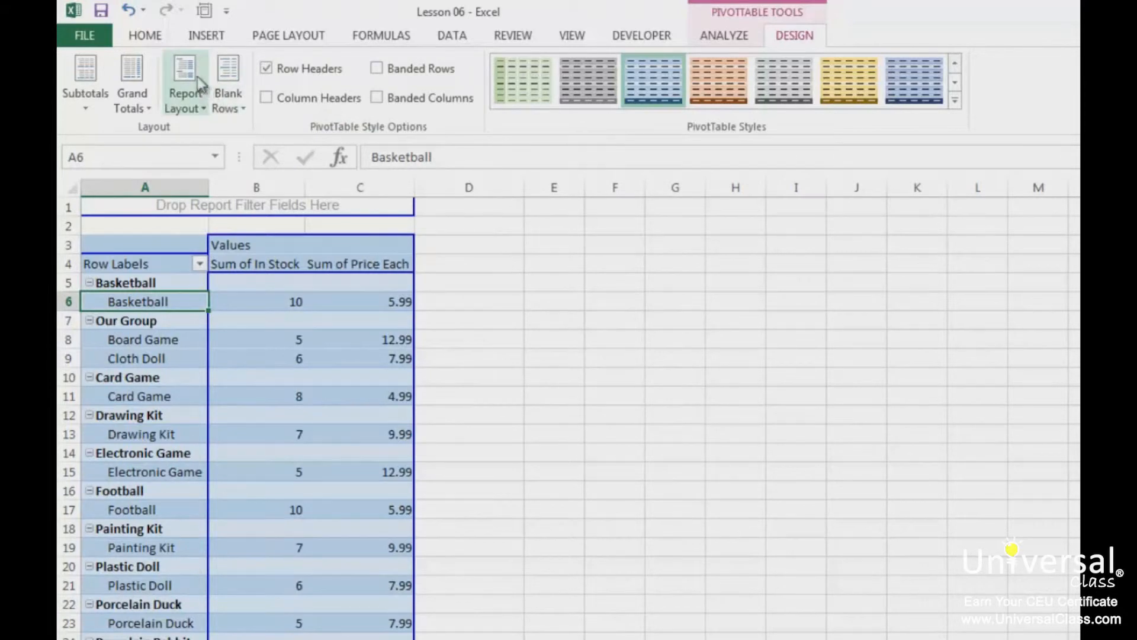
pyautogui.click(197, 108)
pyautogui.click(249, 176)
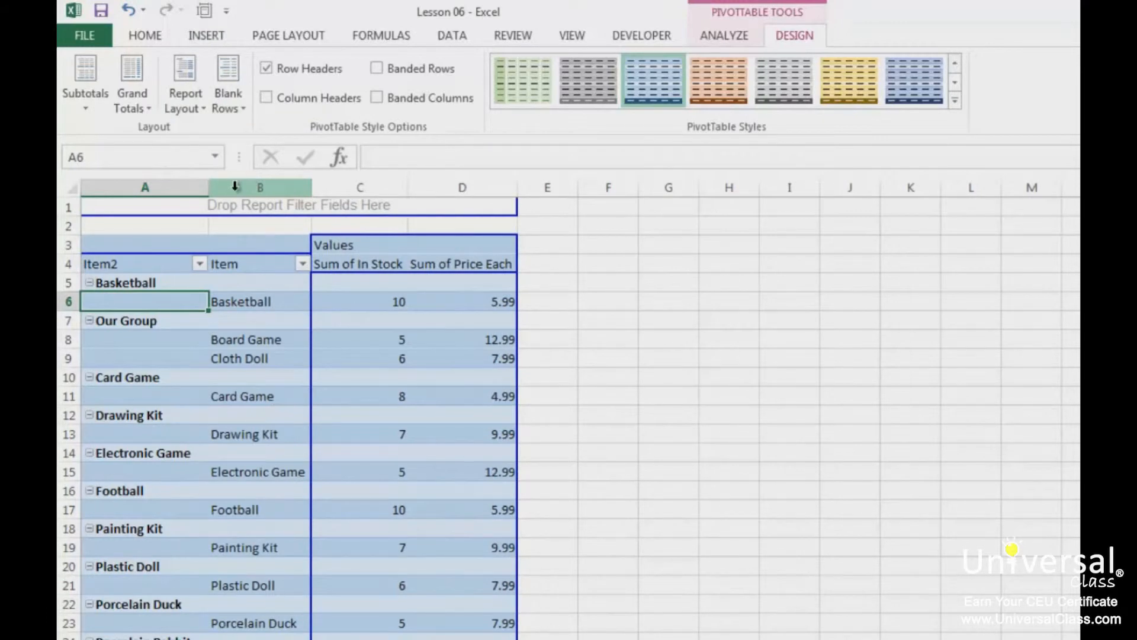
# Show all of the pivot table's subtotals at the bottom of each group
pyautogui.click(86, 112)
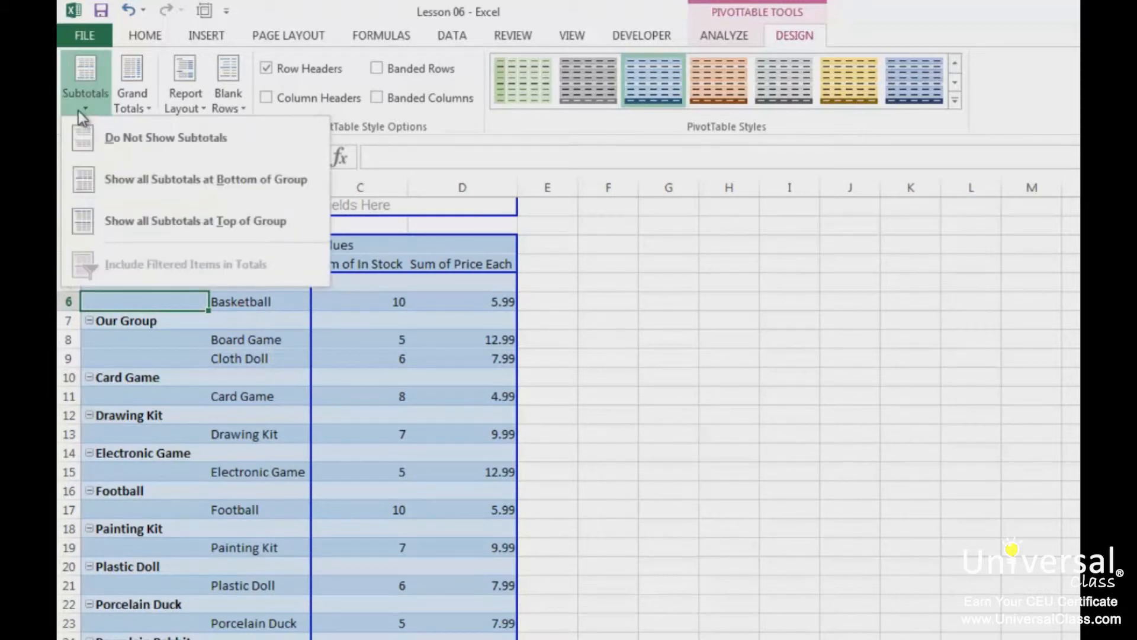
pyautogui.click(107, 180)
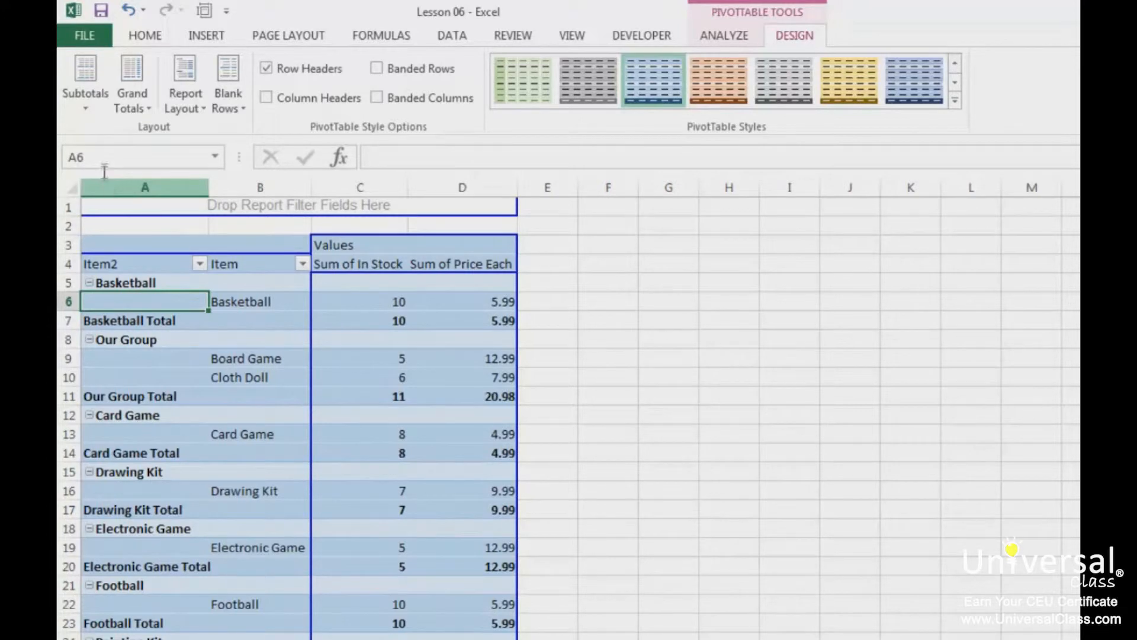
pyautogui.click(83, 86)
pyautogui.click(284, 4)
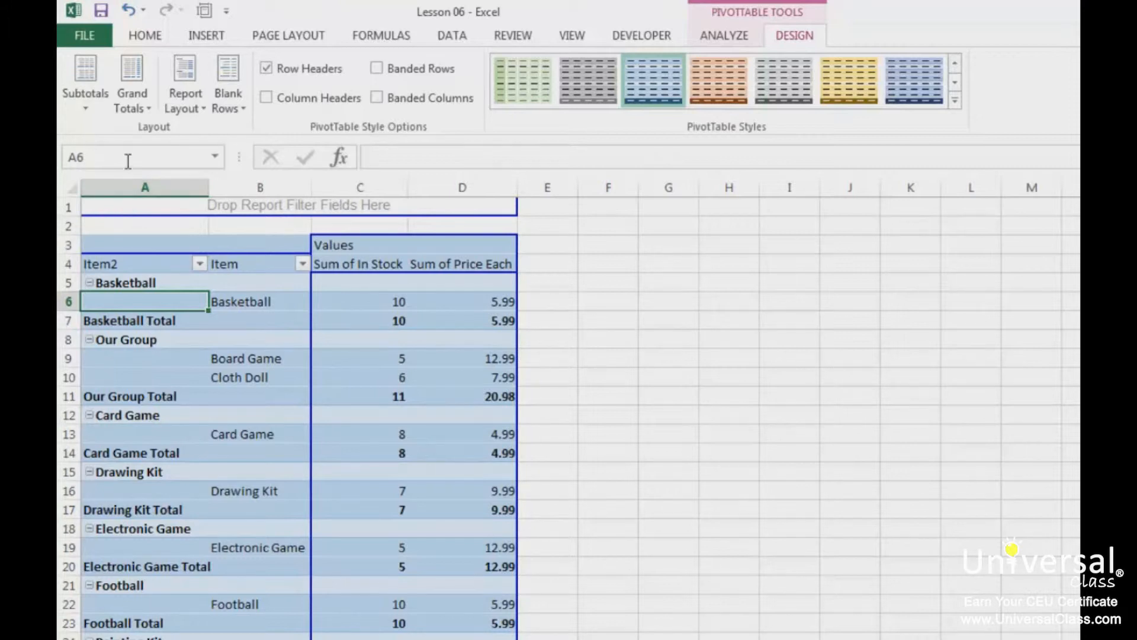
# Try showing grand totals for rows only and check the end of the pivot table
pyautogui.click(135, 97)
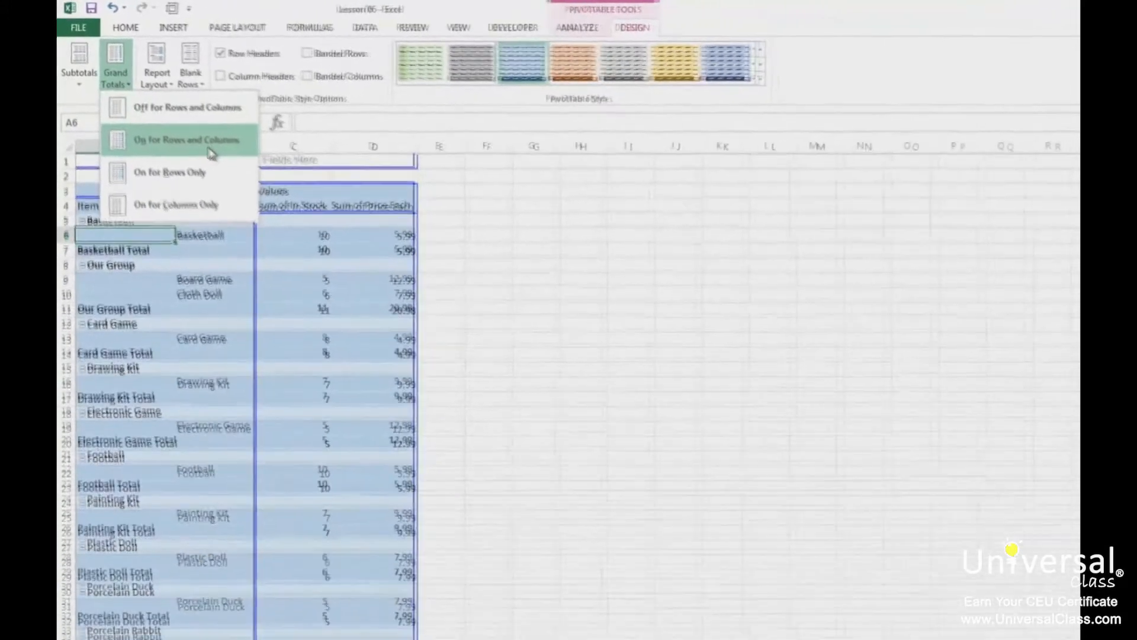
pyautogui.click(199, 168)
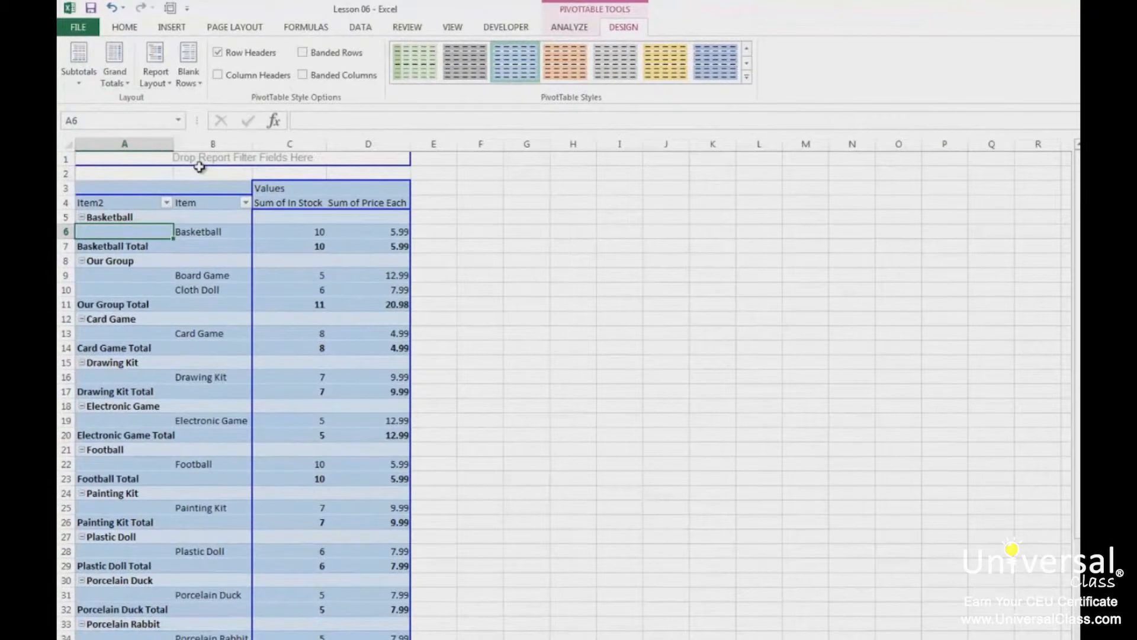
pyautogui.scroll(-7, 390, 359)
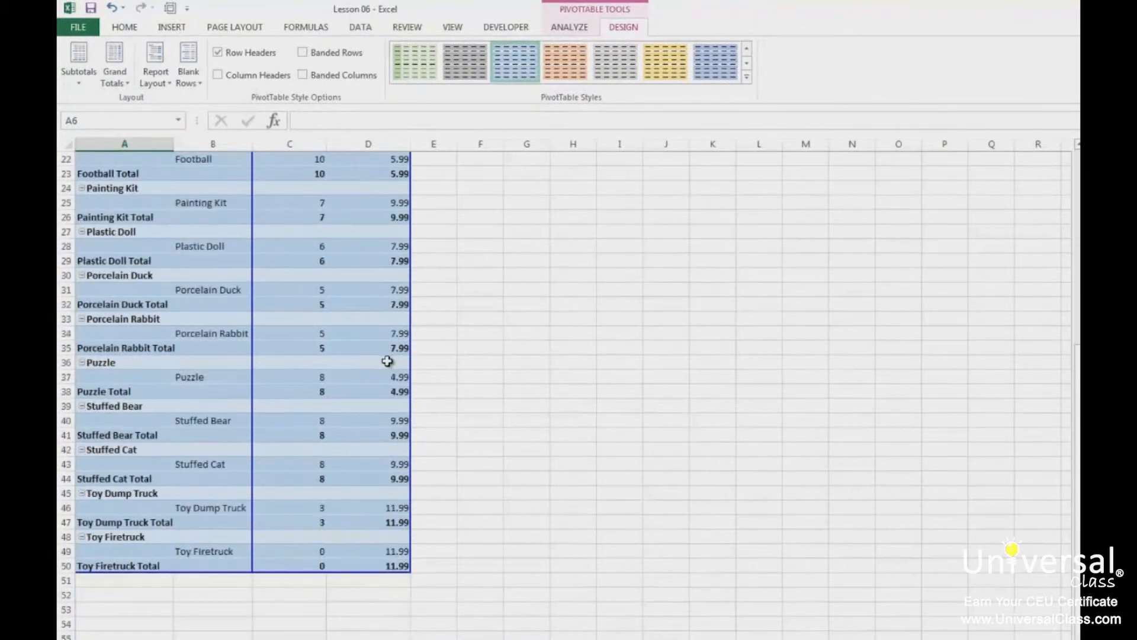
pyautogui.scroll(7, 385, 361)
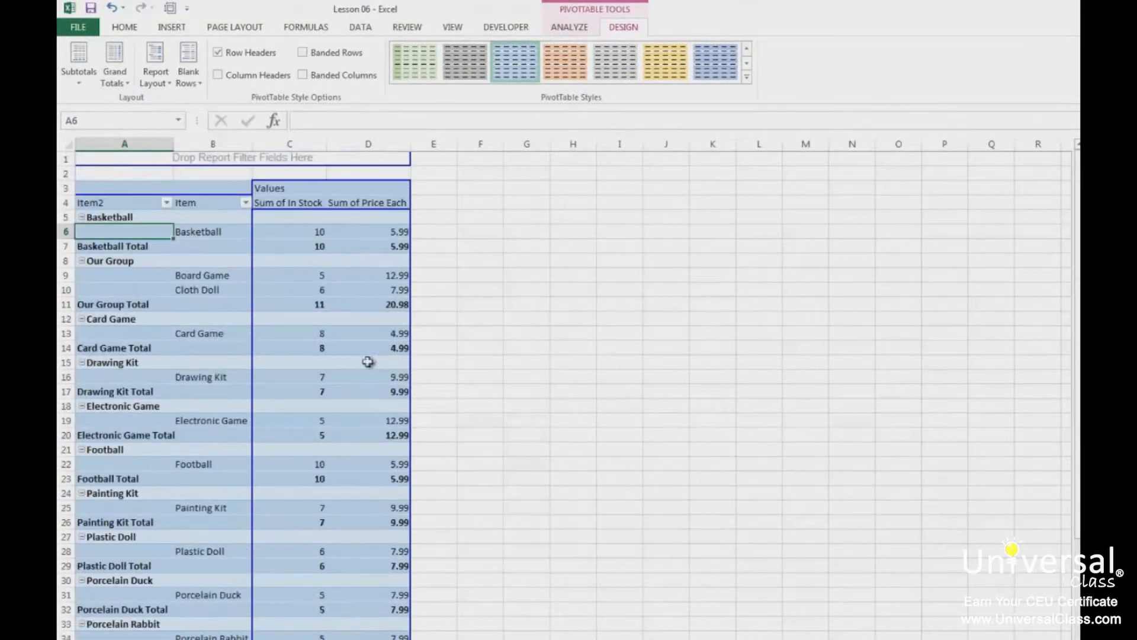
# Turn grand totals on for both rows and columns and check the last row of the pivot table
pyautogui.click(118, 85)
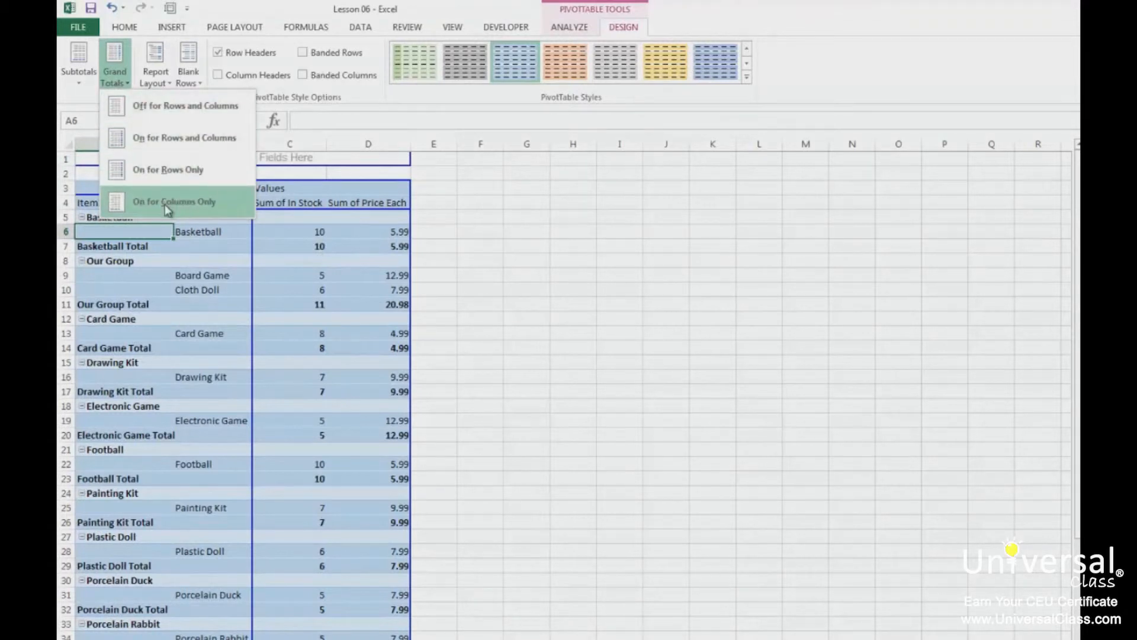
pyautogui.click(159, 137)
pyautogui.scroll(-8, 375, 446)
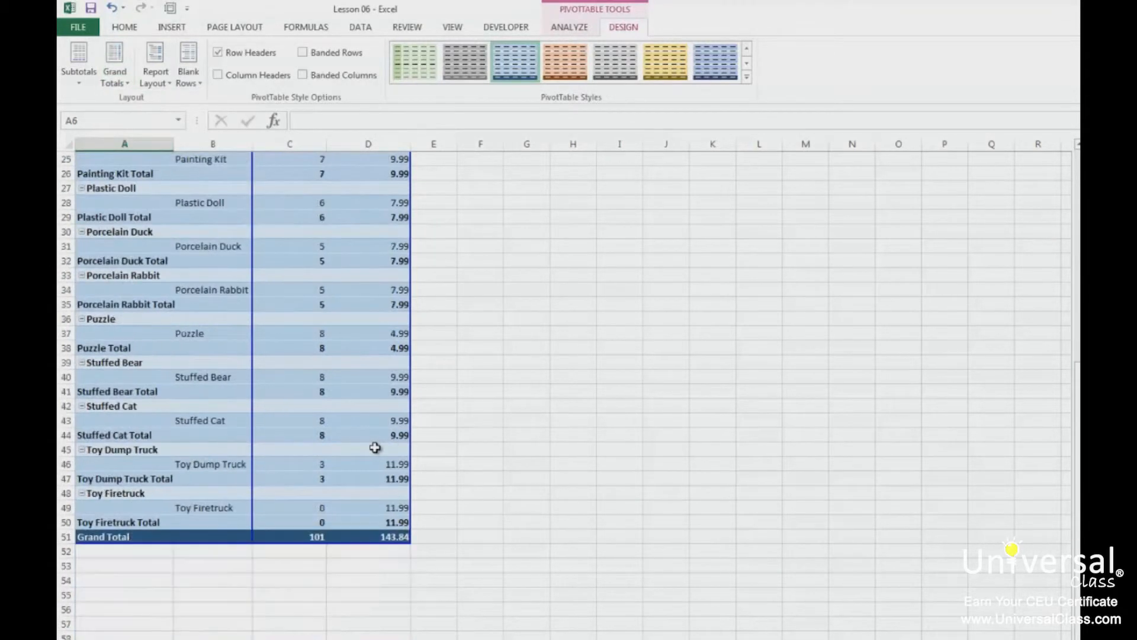
pyautogui.scroll(8, 374, 448)
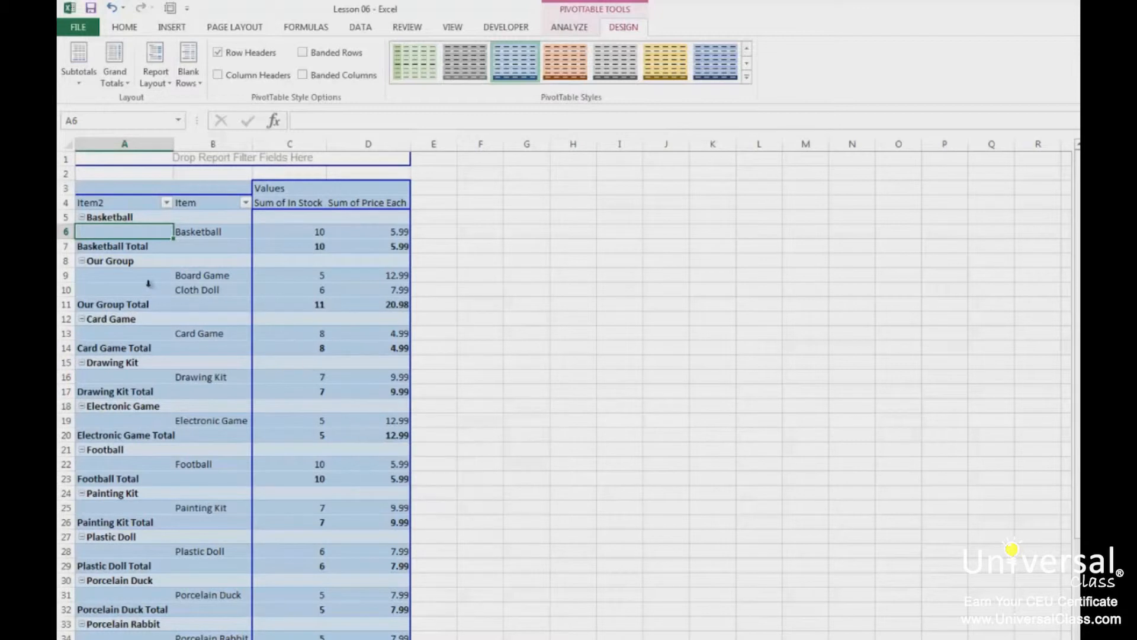
# Insert a blank line after each item in the pivot table
pyautogui.click(127, 259)
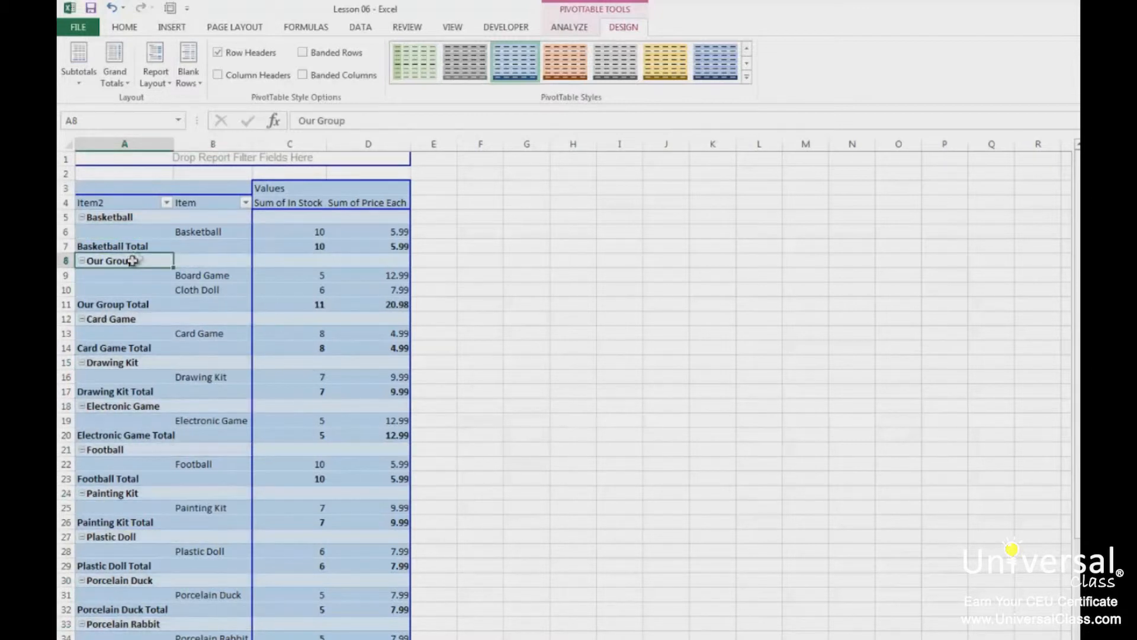
pyautogui.click(190, 87)
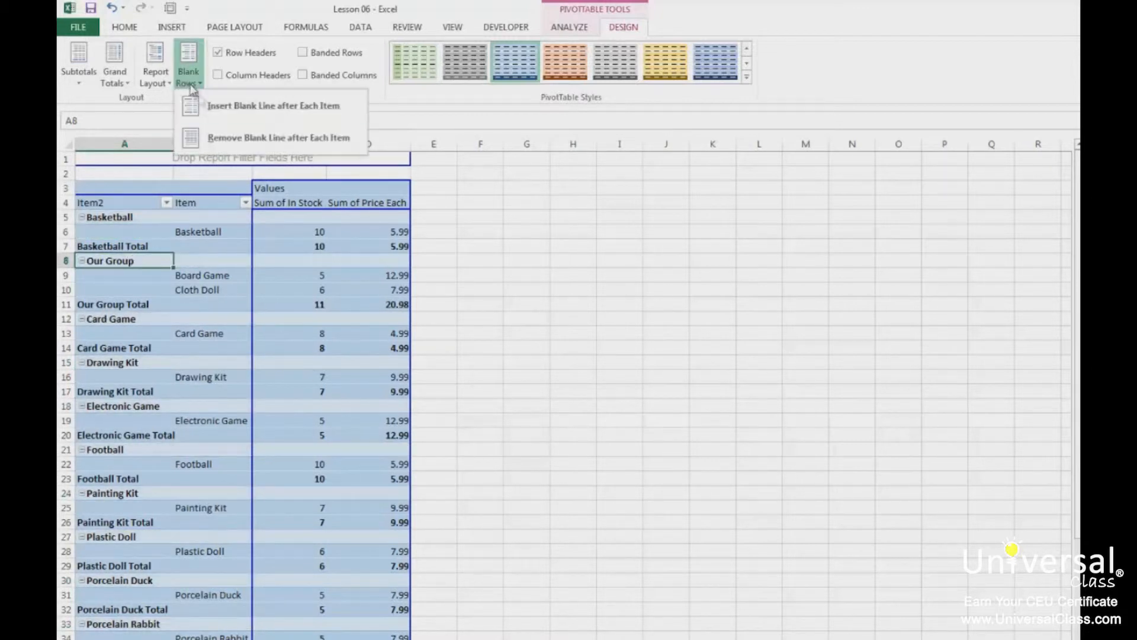
pyautogui.click(220, 108)
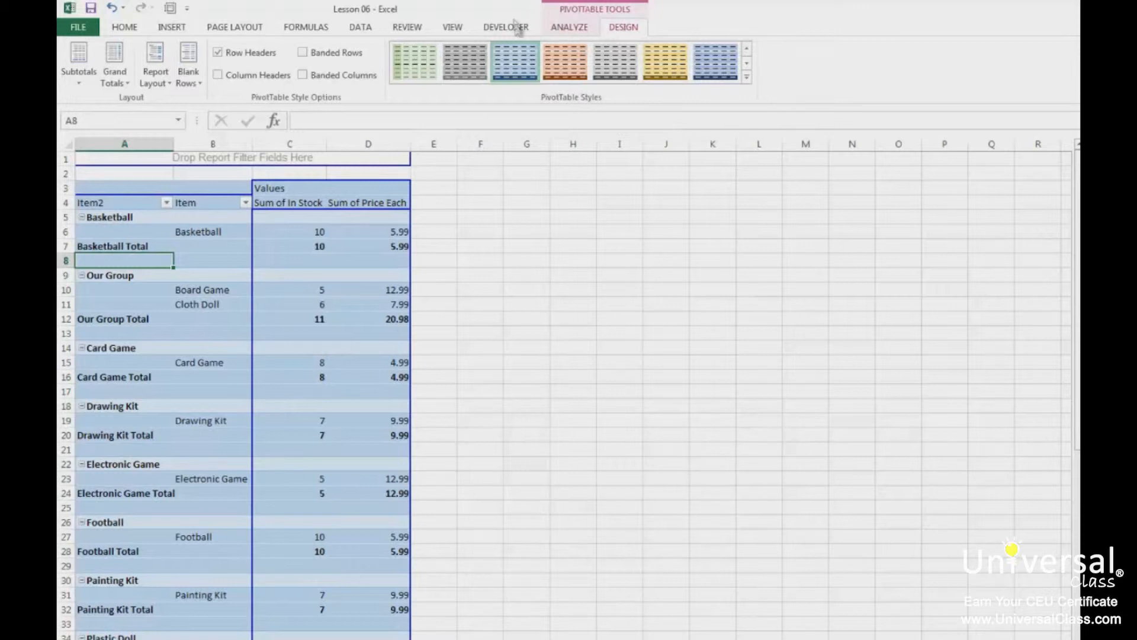
# Start a new PivotTable style and name it "PivotTable Style Custom"
pyautogui.click(747, 77)
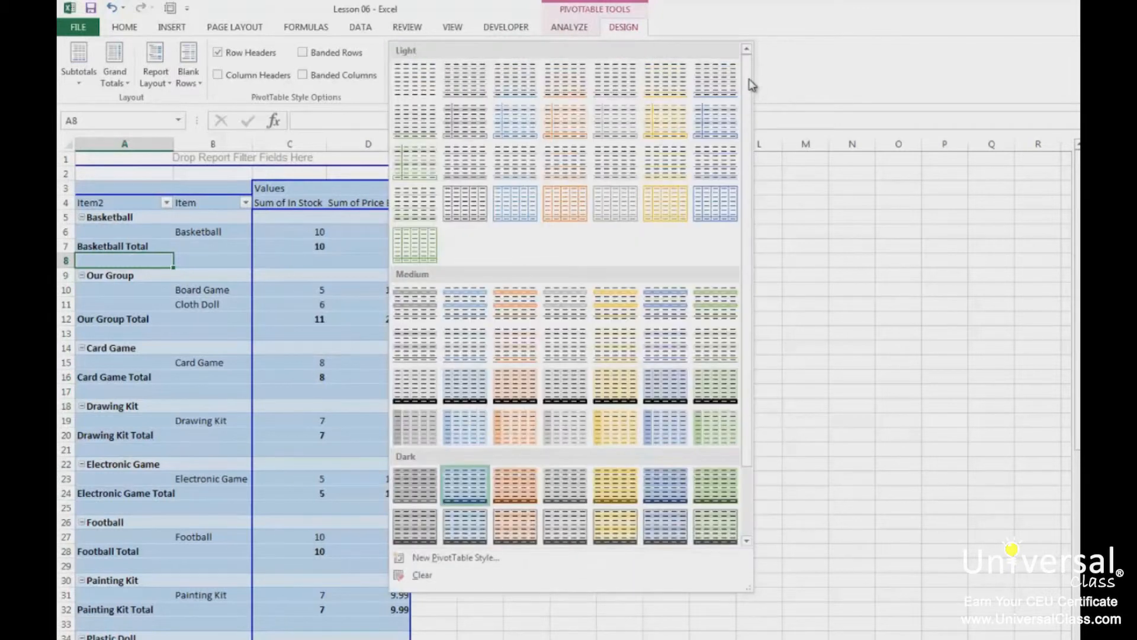
pyautogui.click(503, 559)
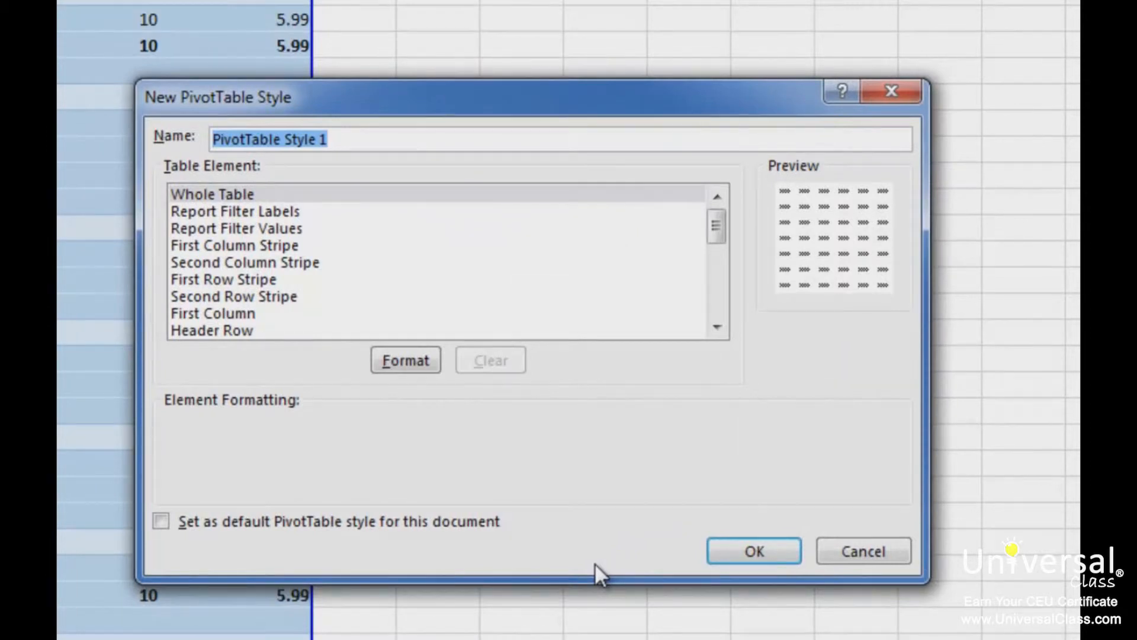
pyautogui.click(347, 140)
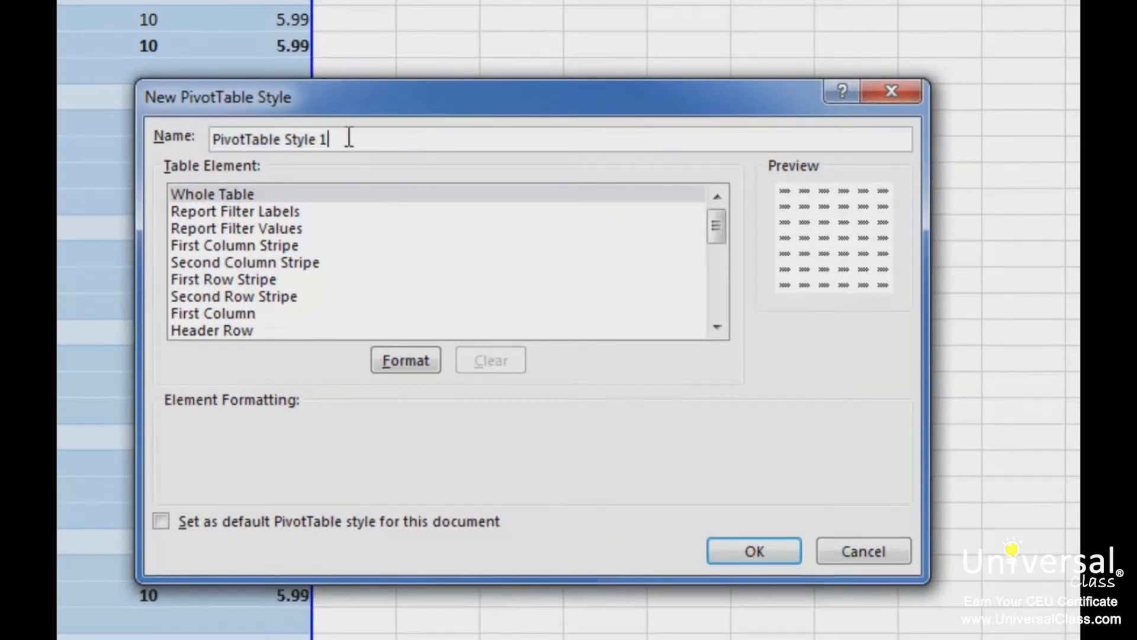
pyautogui.press('BackSpace')
pyautogui.write('Custom')
# Format the First Column element of the custom style with a light orange background fill
pyautogui.click(249, 314)
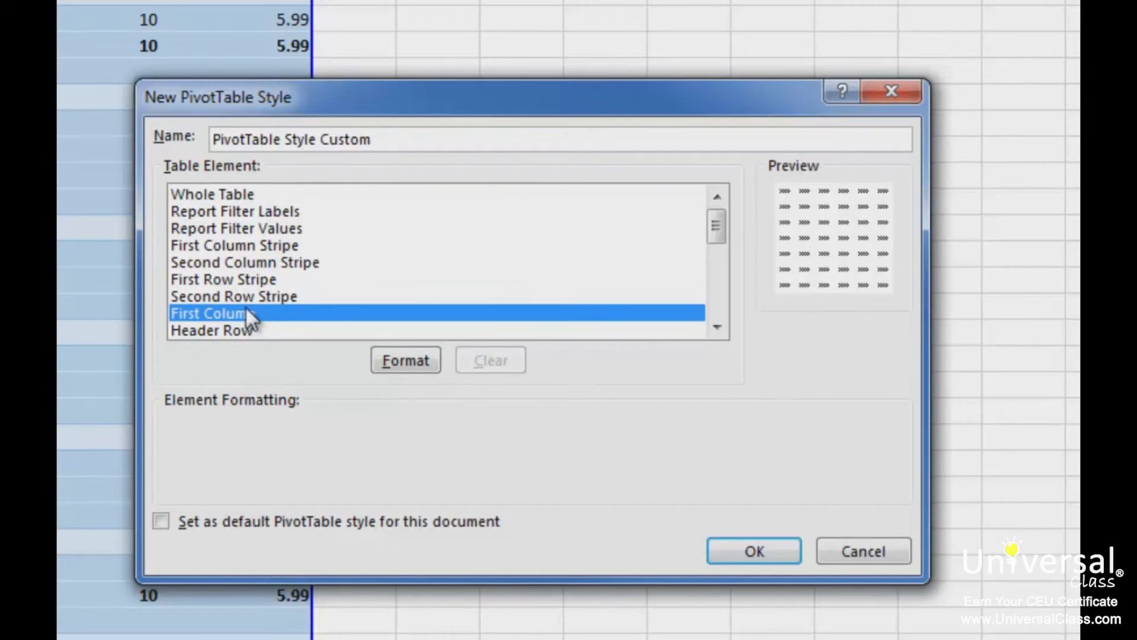
pyautogui.click(402, 359)
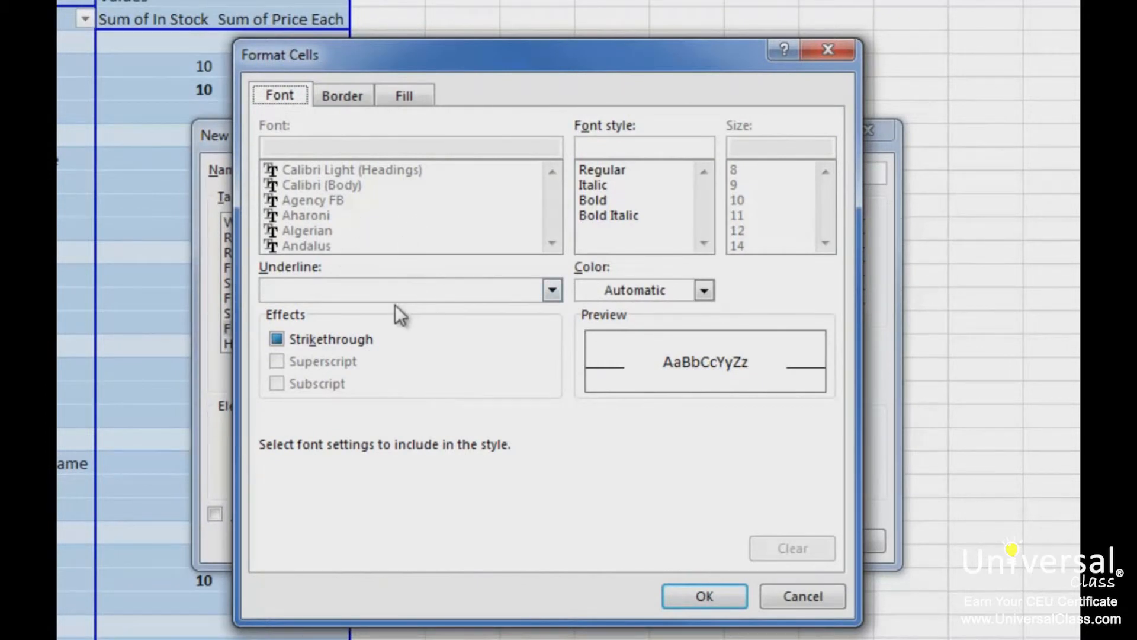
pyautogui.click(350, 96)
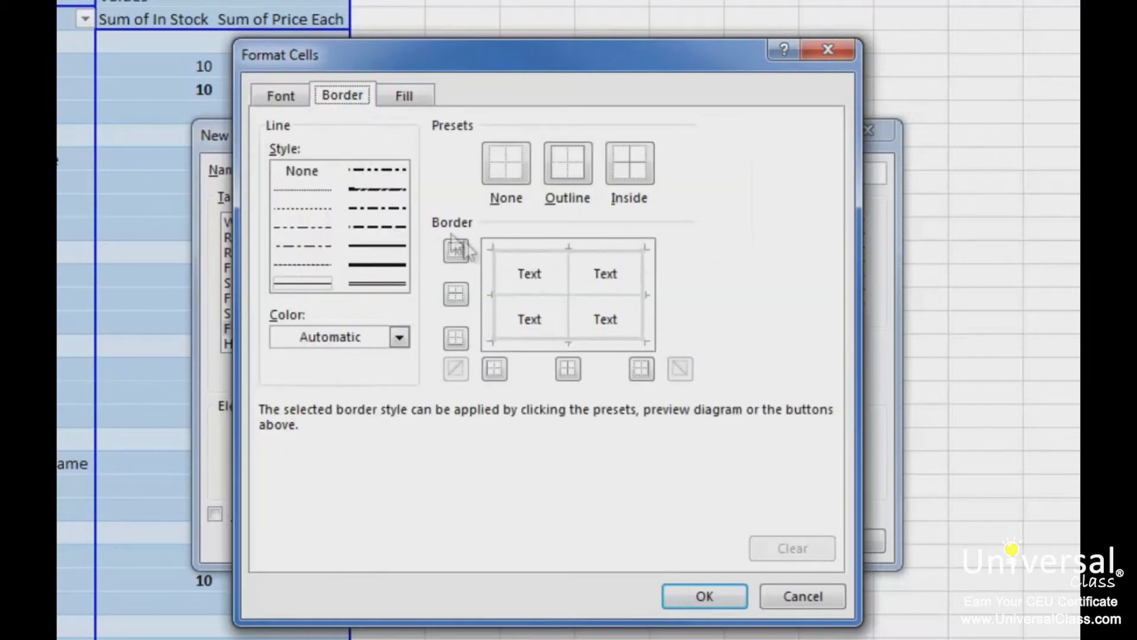
pyautogui.click(568, 369)
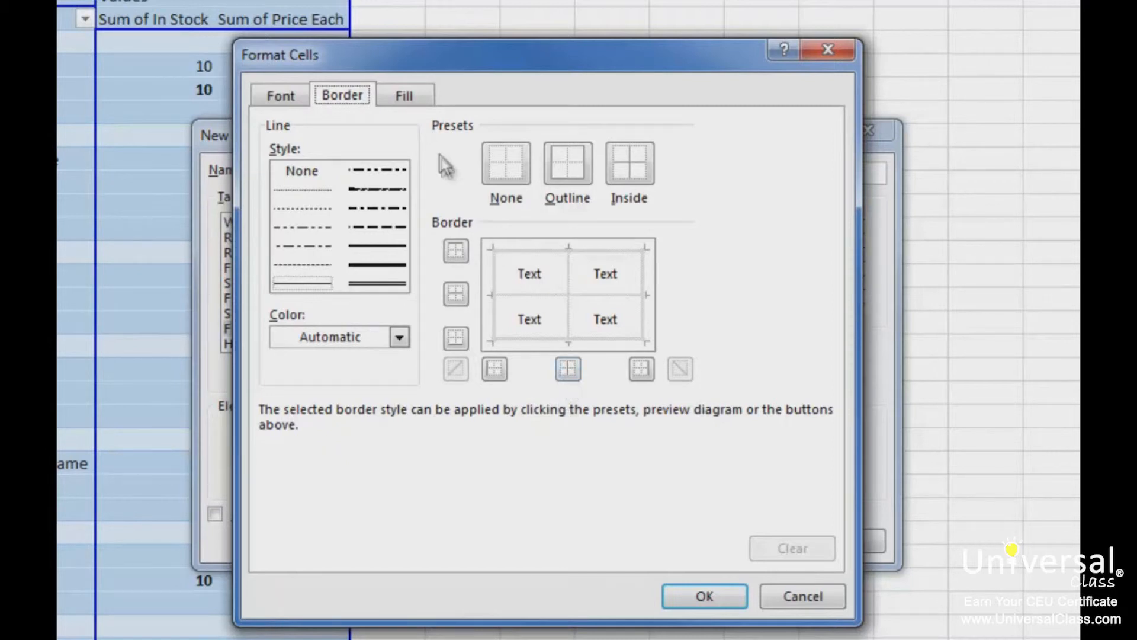
pyautogui.click(393, 95)
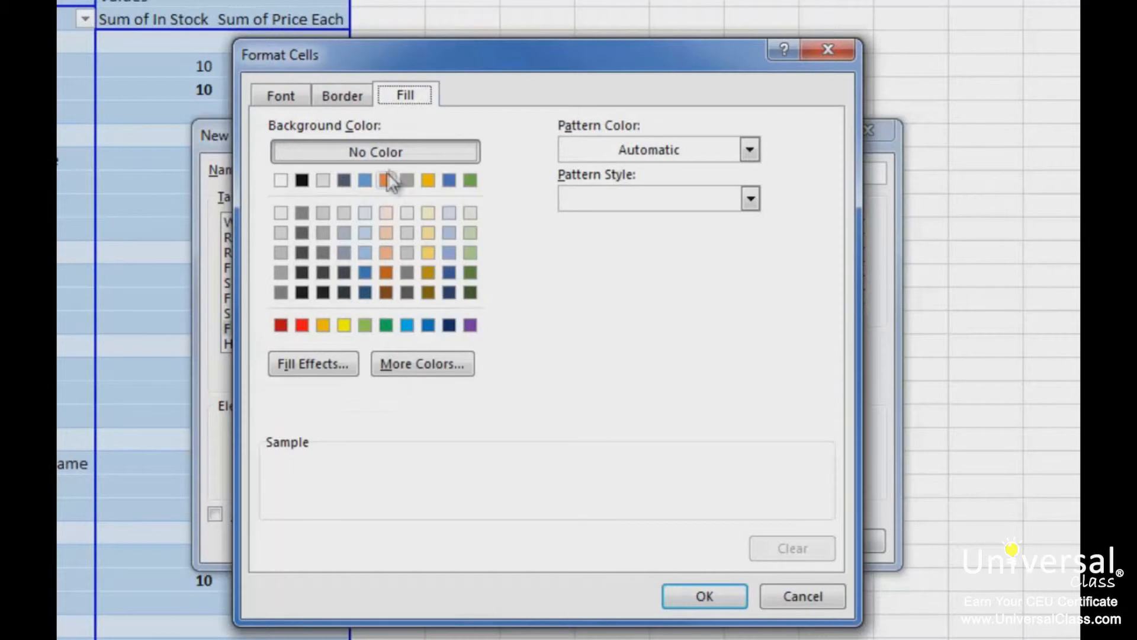
pyautogui.click(387, 232)
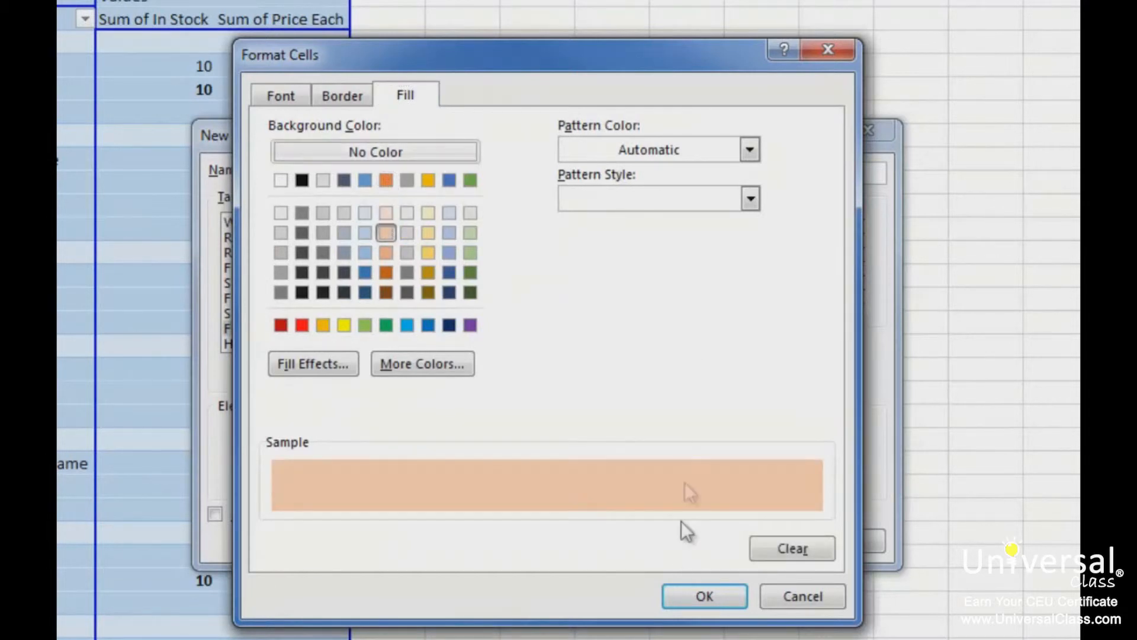
pyautogui.click(698, 600)
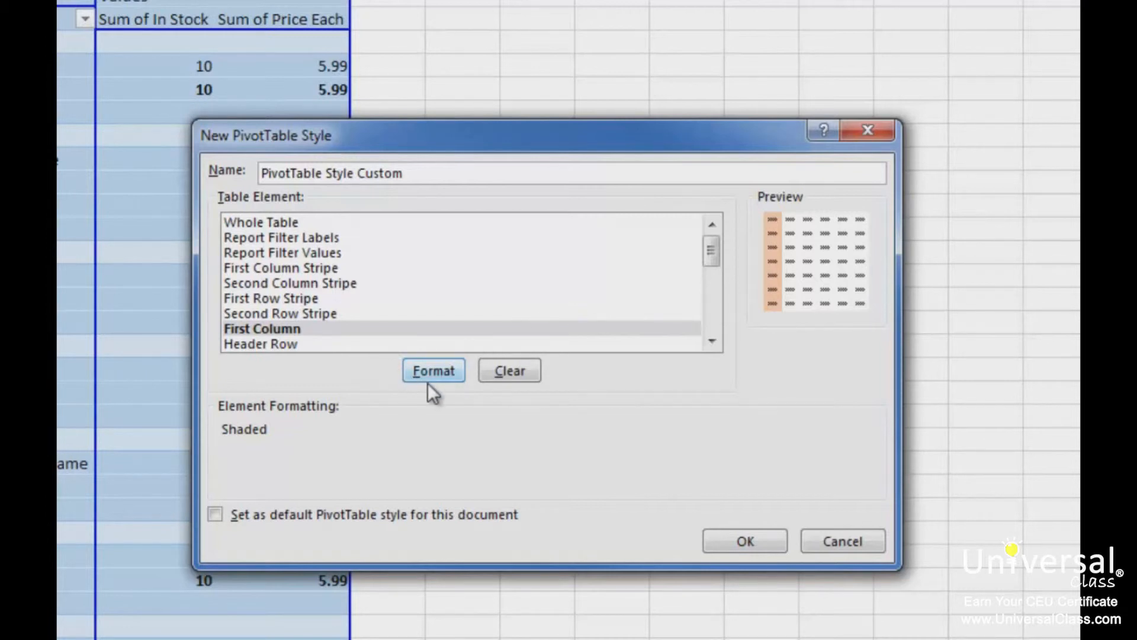
# Give the Whole Table element a Regular font style and an outline border, and save the custom style
pyautogui.click(329, 224)
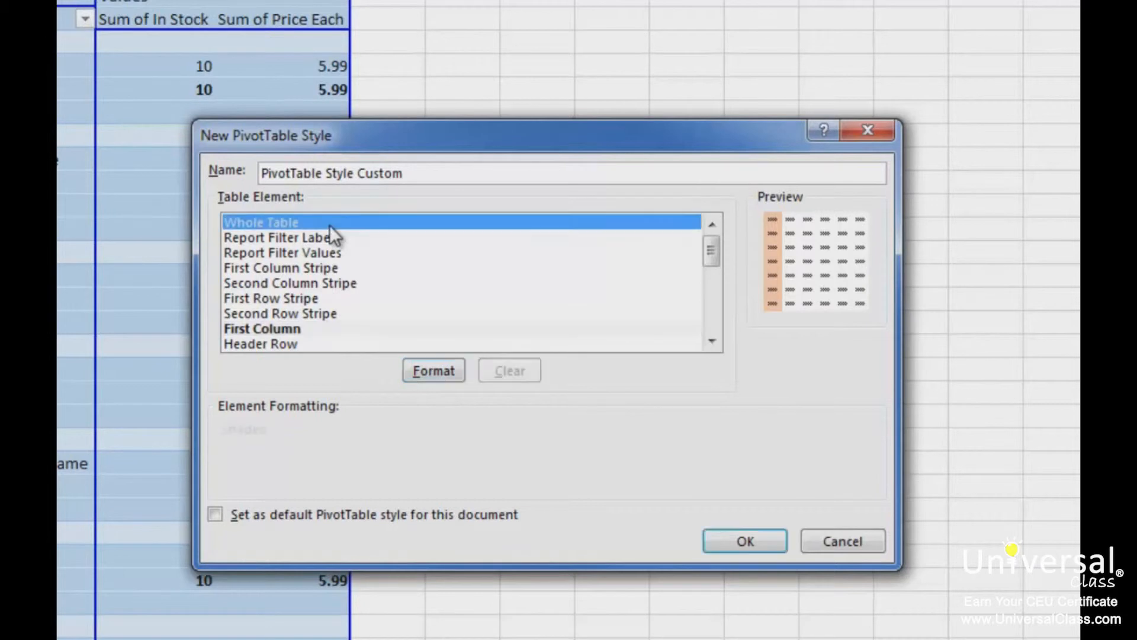
pyautogui.click(433, 371)
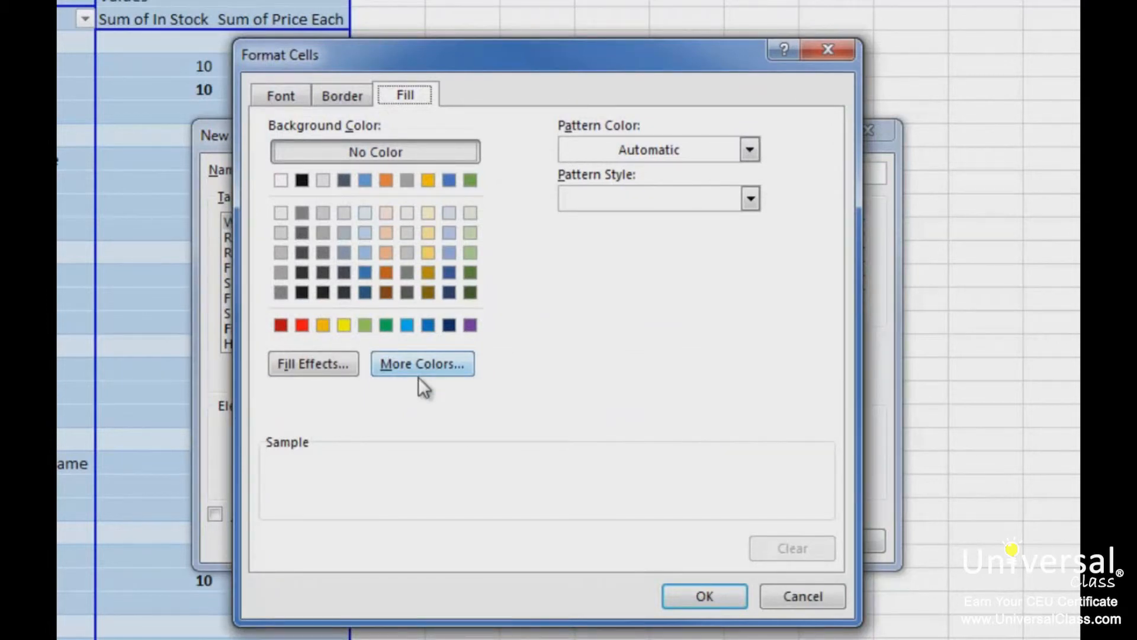
pyautogui.click(283, 100)
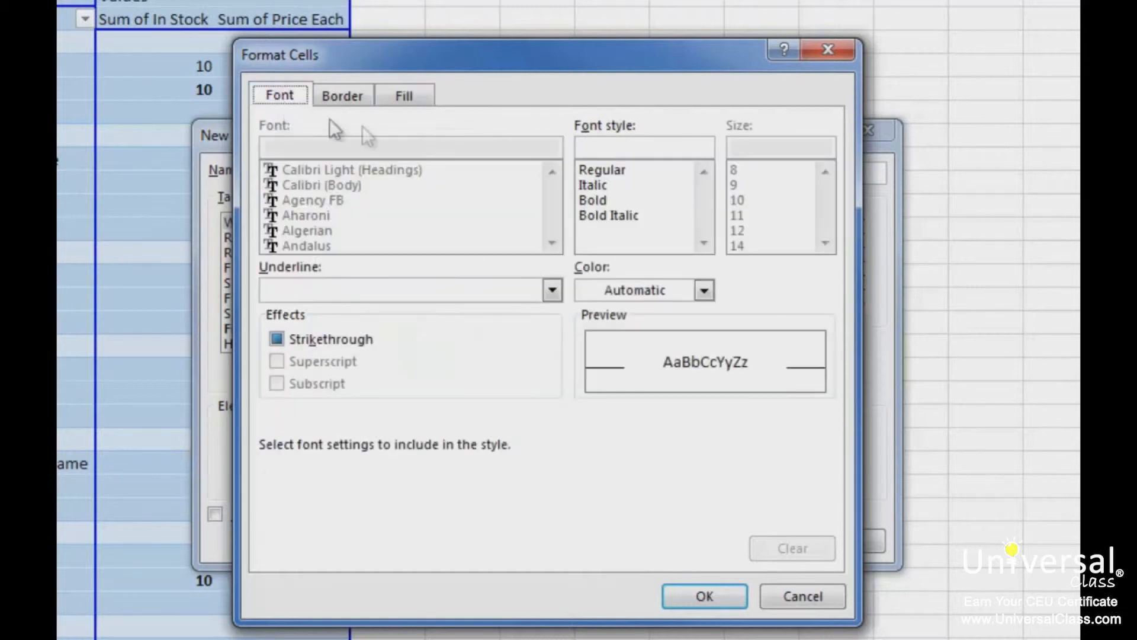
pyautogui.click(599, 200)
pyautogui.click(615, 171)
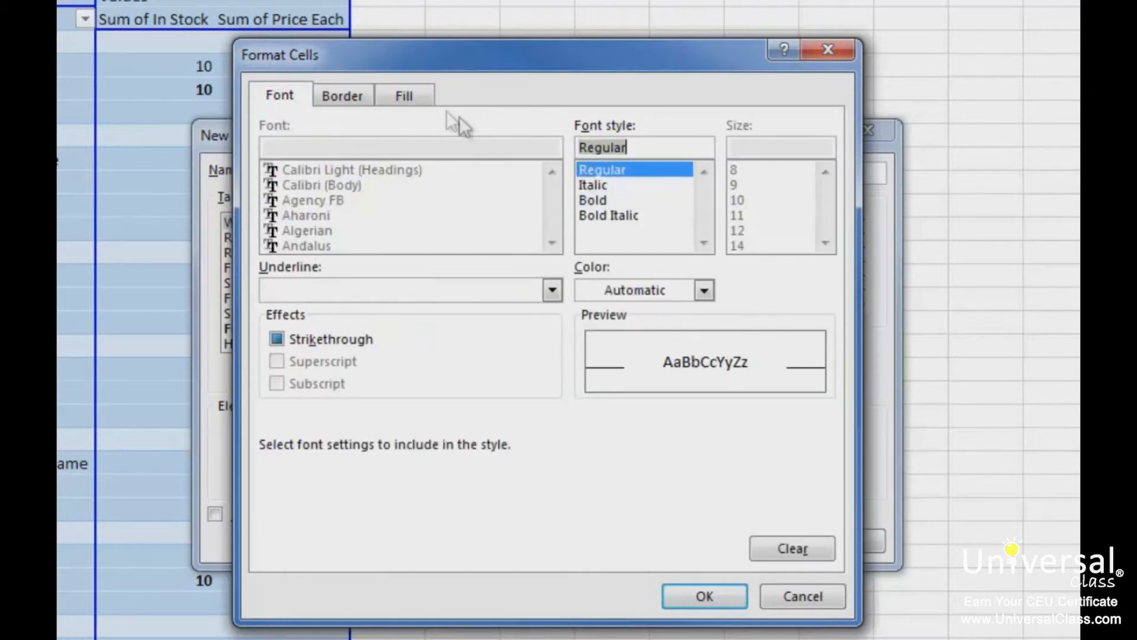
pyautogui.click(341, 96)
pyautogui.click(572, 167)
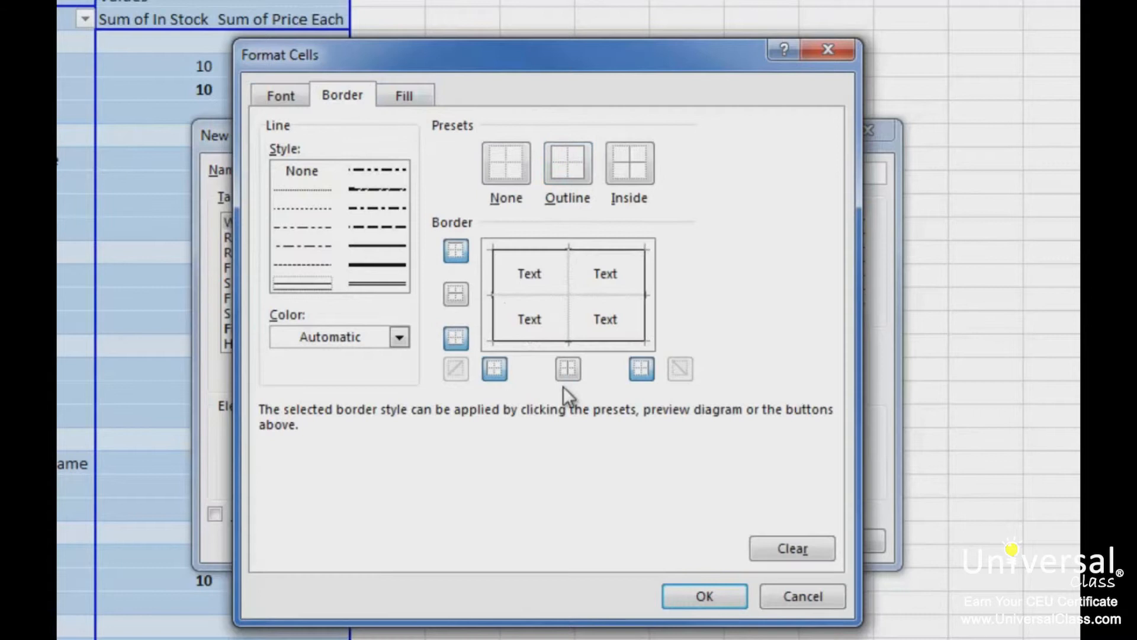
pyautogui.click(702, 598)
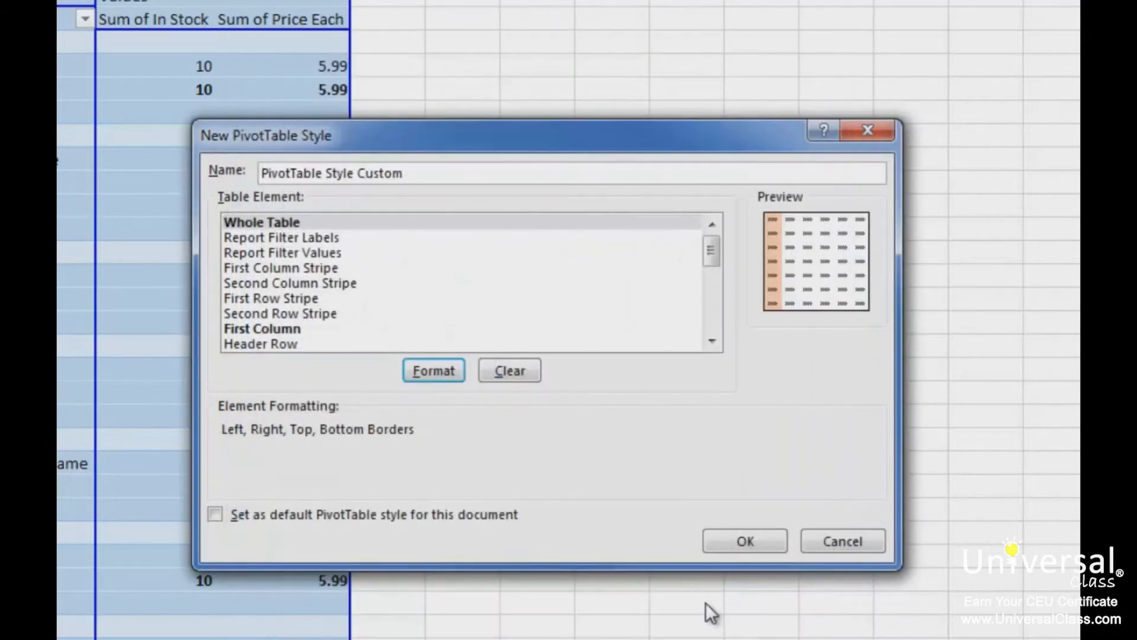
pyautogui.click(733, 541)
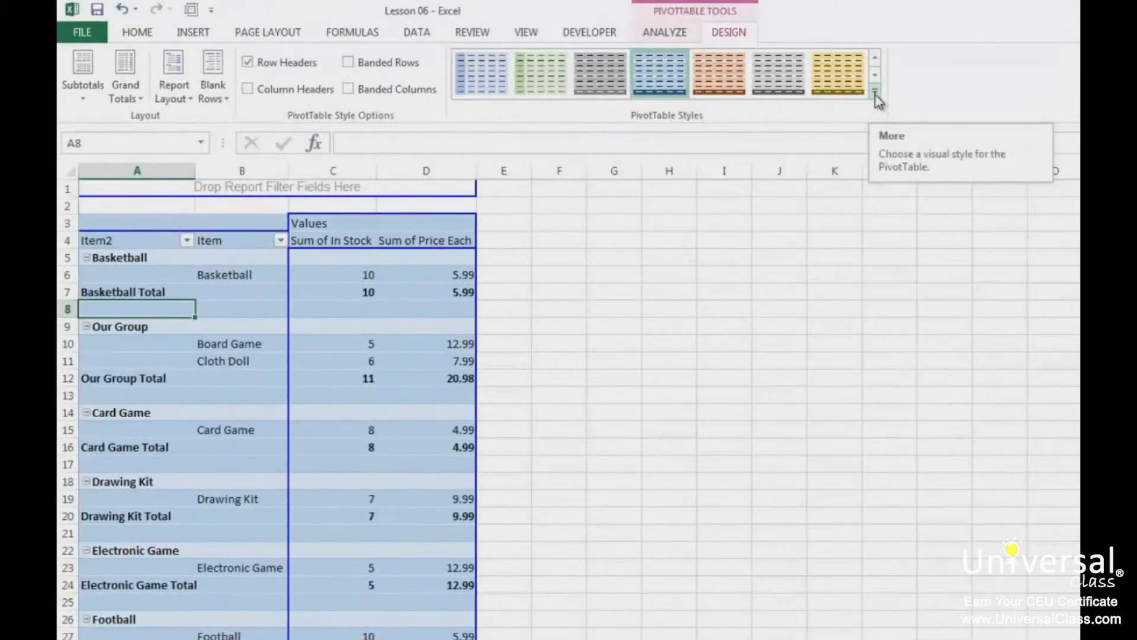
# Apply the custom PivotTable style with the orange first column to the pivot table
pyautogui.click(875, 91)
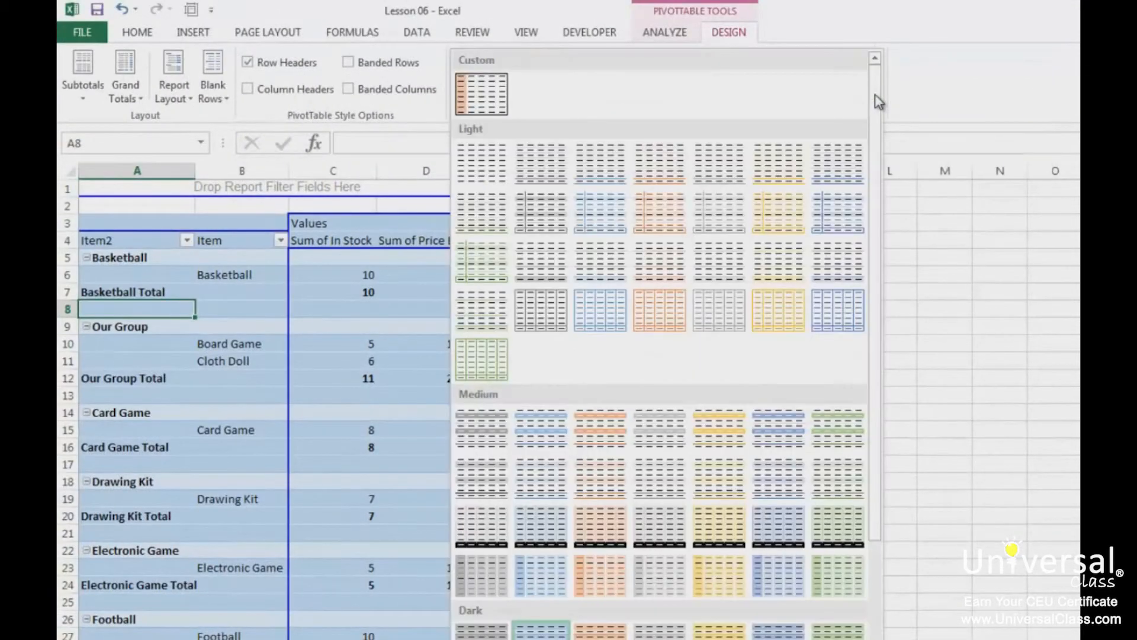
pyautogui.click(491, 108)
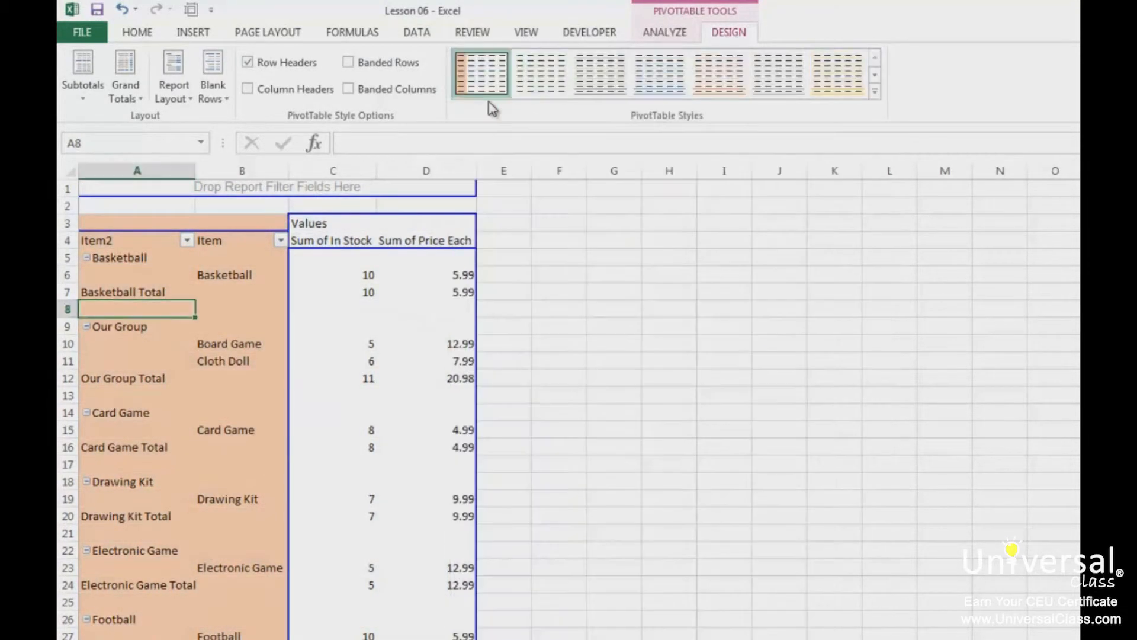
pyautogui.click(598, 410)
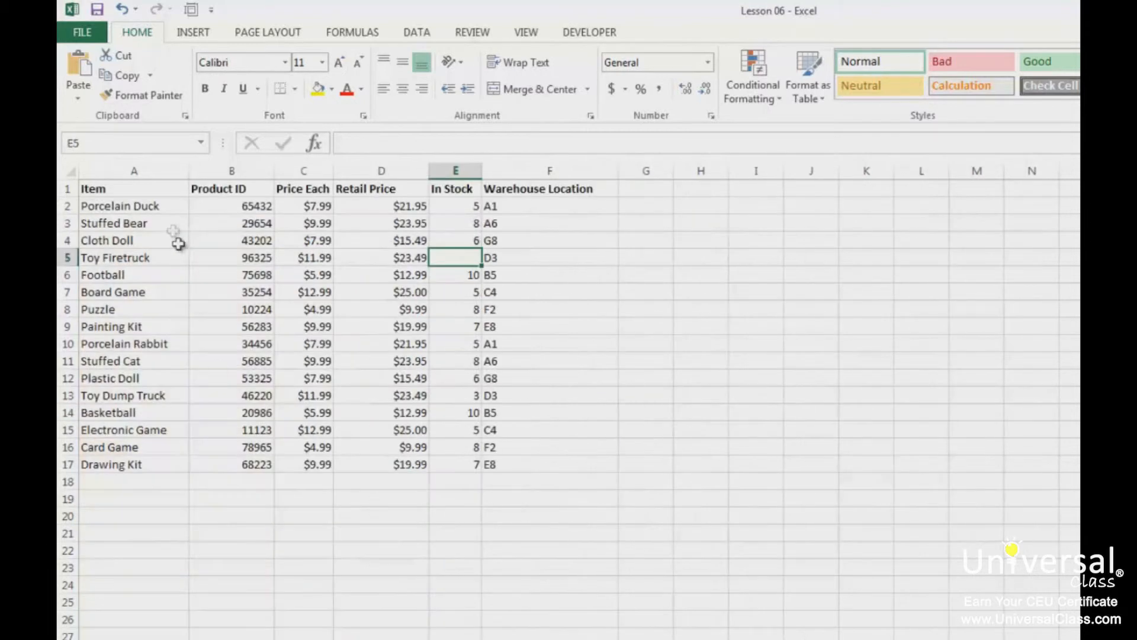
# Create a pivot table from Sheet1 range A1:F17 on a new worksheet, with Item as the row field
pyautogui.click(186, 34)
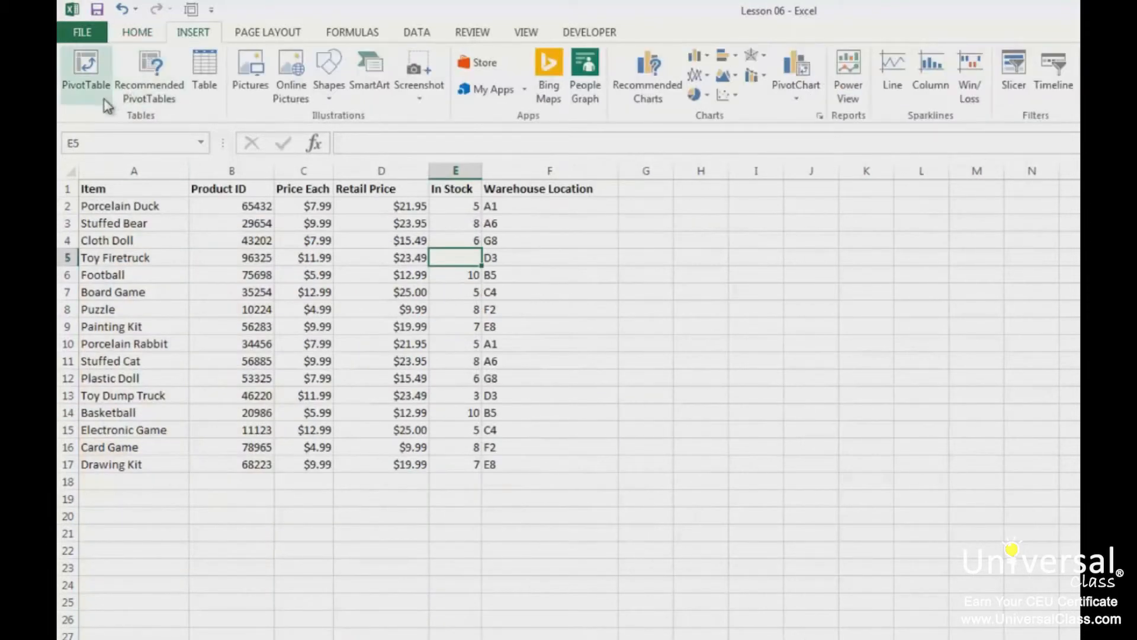
pyautogui.click(86, 71)
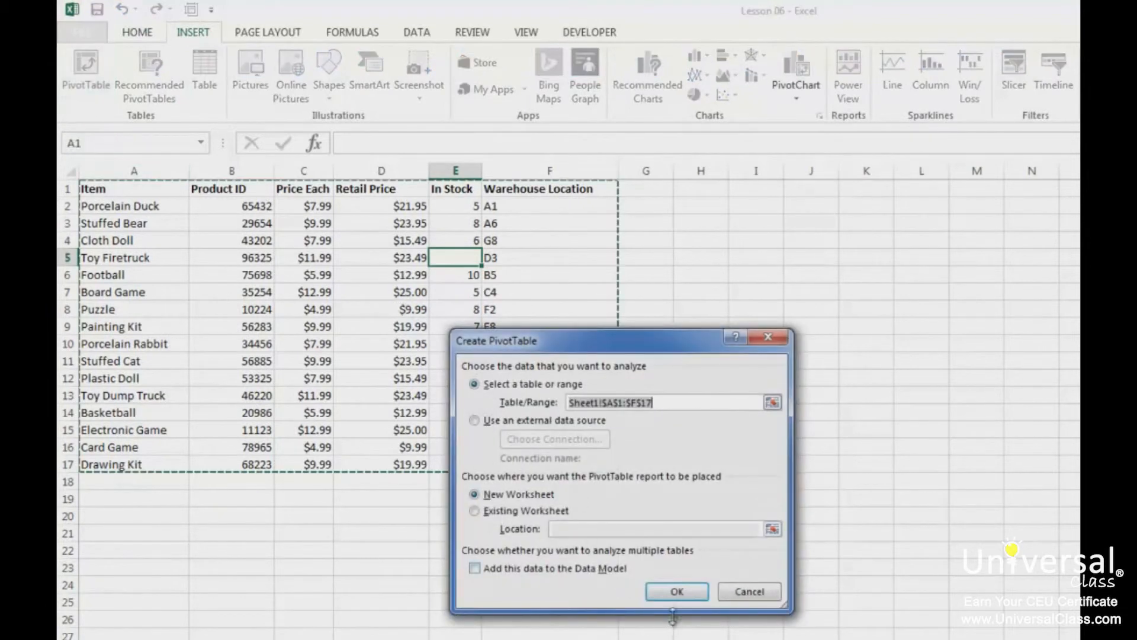
pyautogui.click(632, 585)
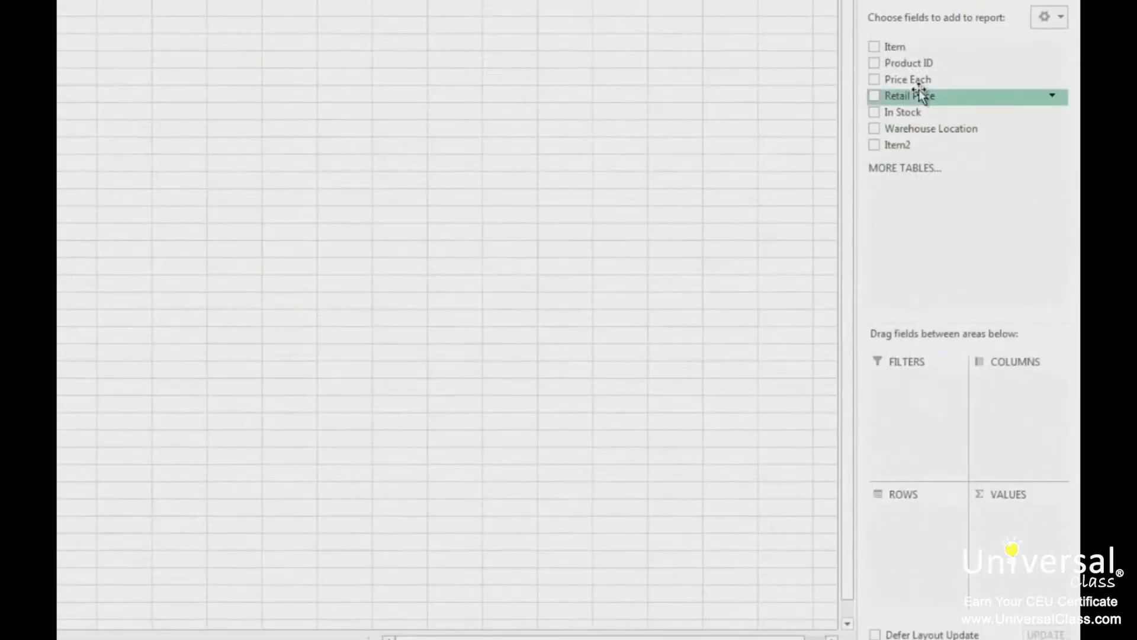
pyautogui.moveTo(907, 45); pyautogui.dragTo(926, 564)
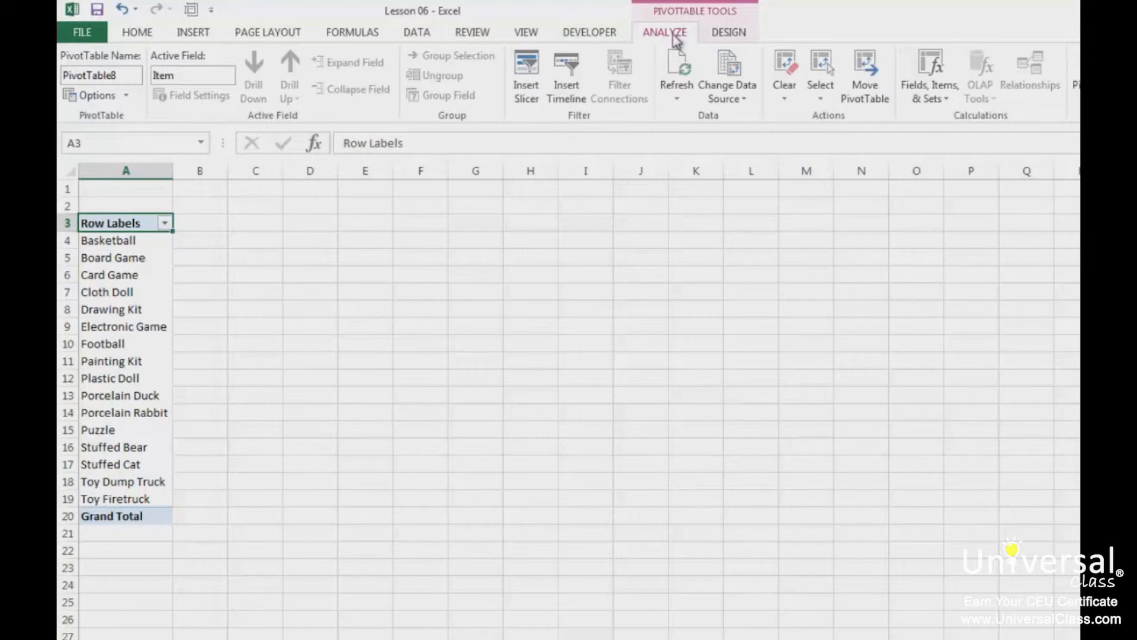
# Insert a calculated field named "Stock Value" with the formula = 'Price Each' * 'In Stock'
pyautogui.click(939, 102)
pyautogui.click(954, 118)
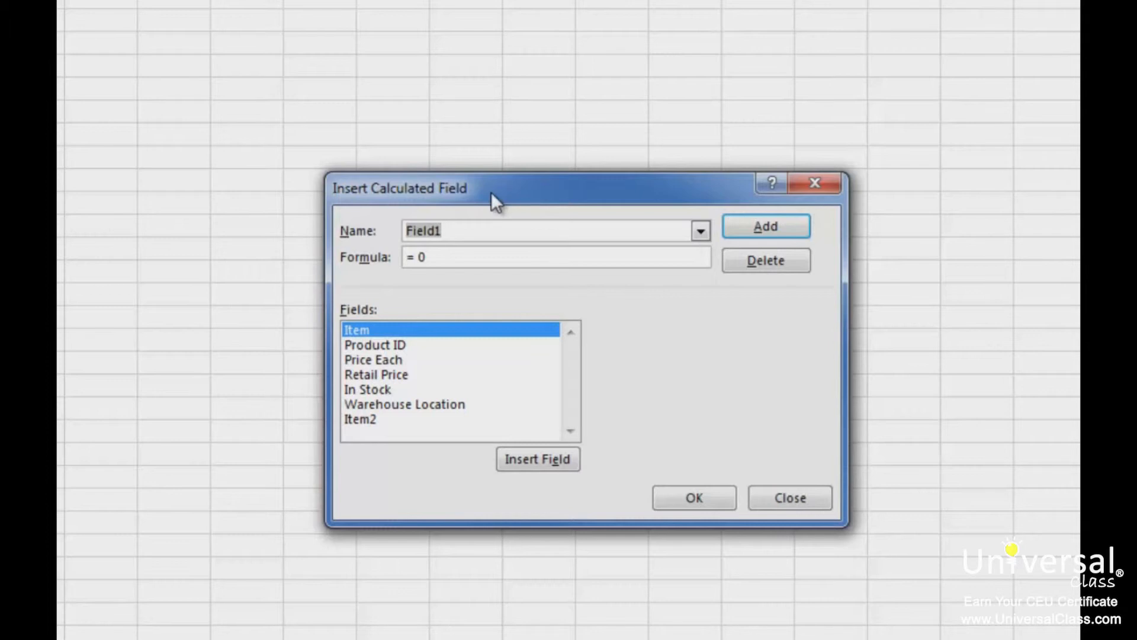
pyautogui.write('Stock Value')
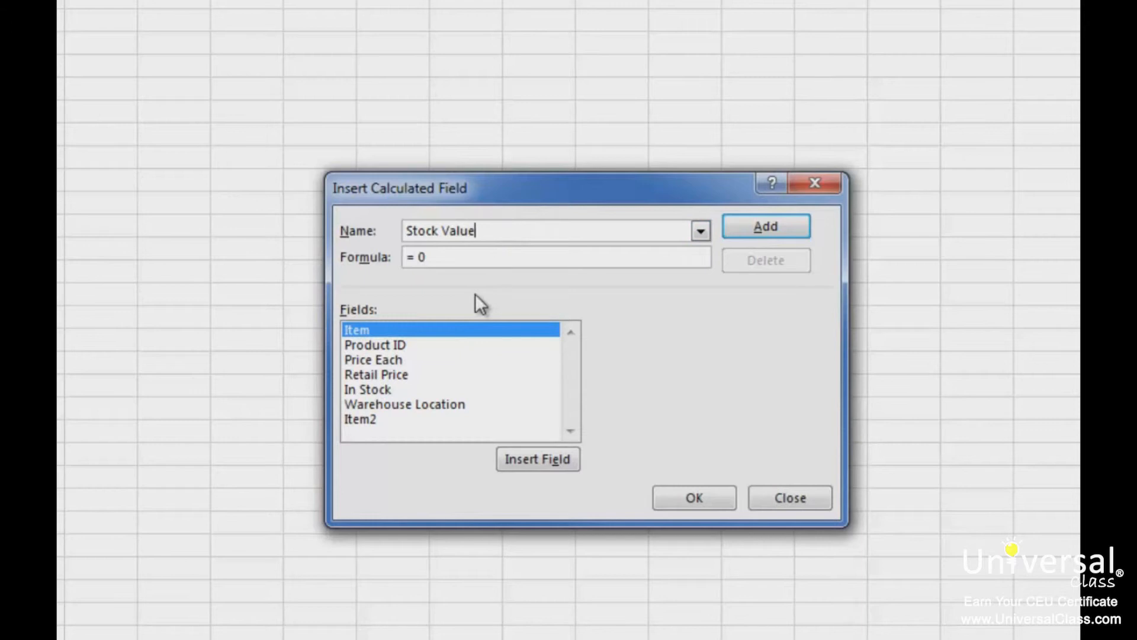
pyautogui.click(400, 359)
pyautogui.click(436, 256)
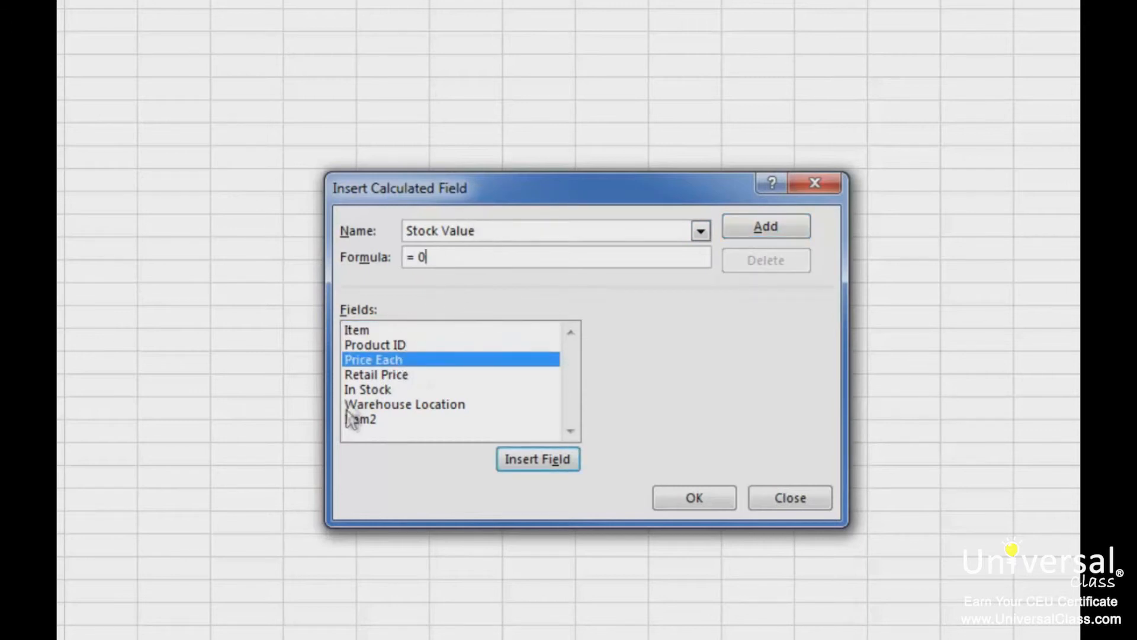
pyautogui.press('BackSpace')
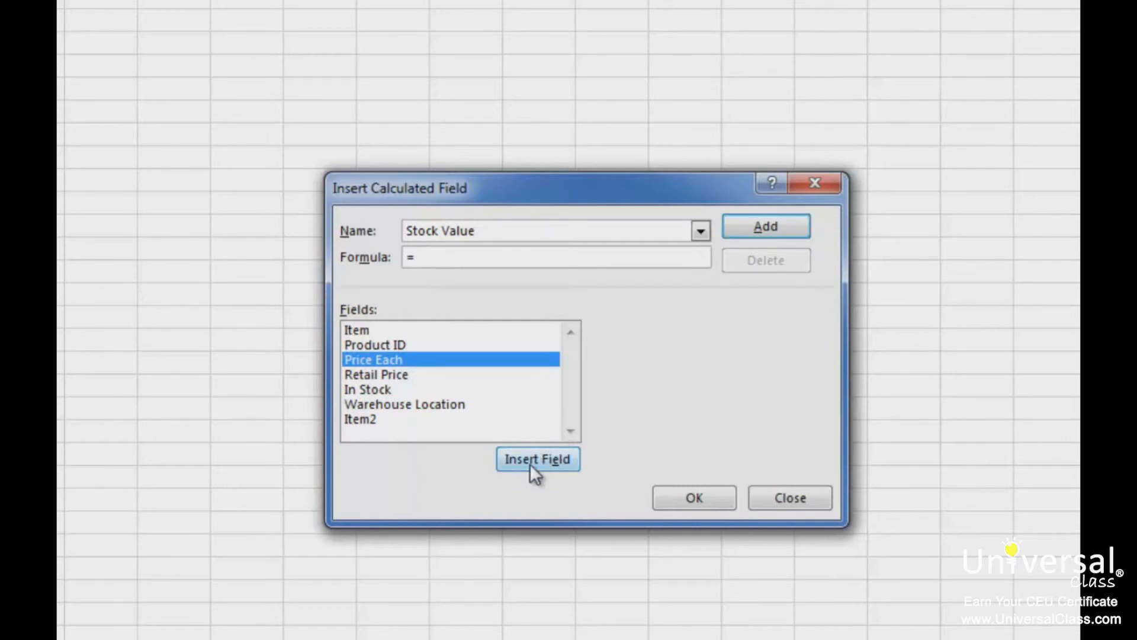
pyautogui.click(530, 463)
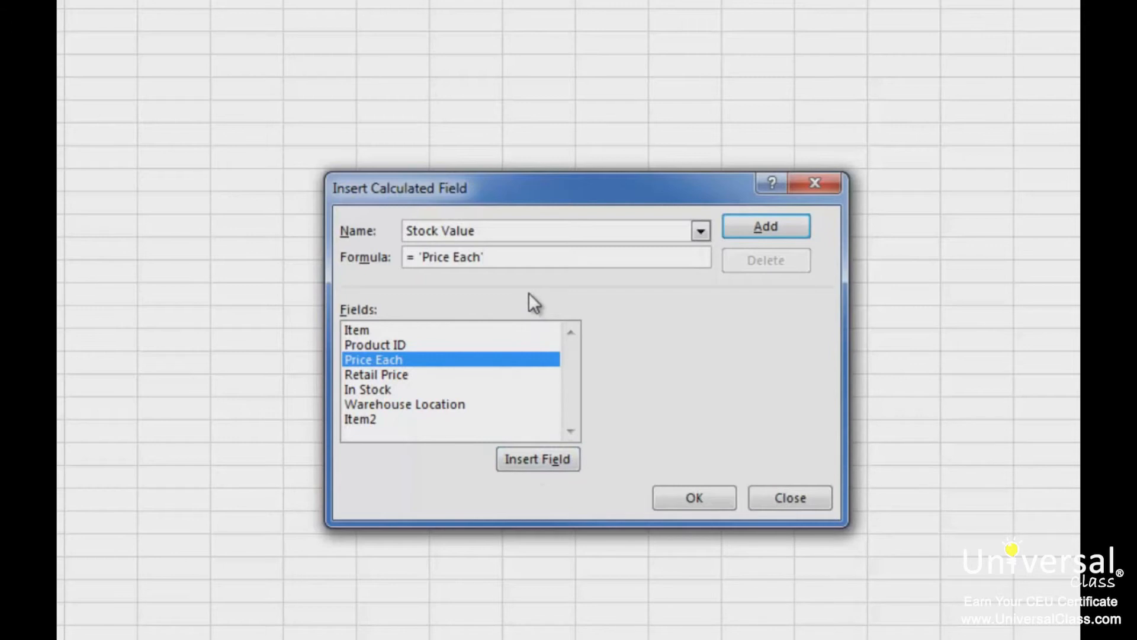
pyautogui.write('*')
pyautogui.click(409, 389)
pyautogui.click(567, 468)
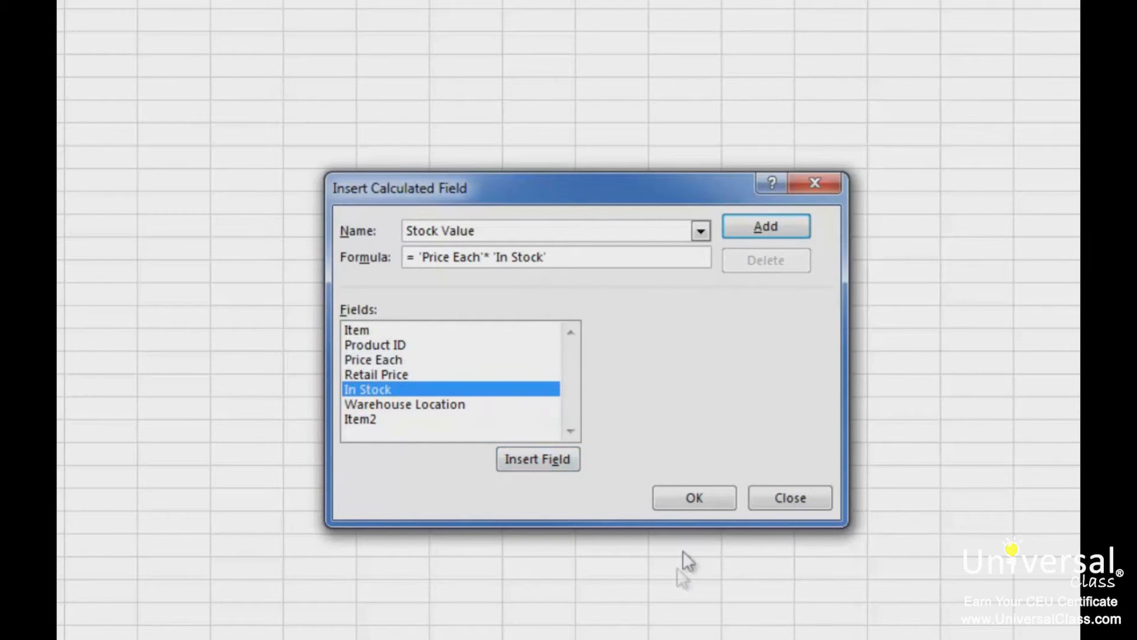
pyautogui.click(691, 501)
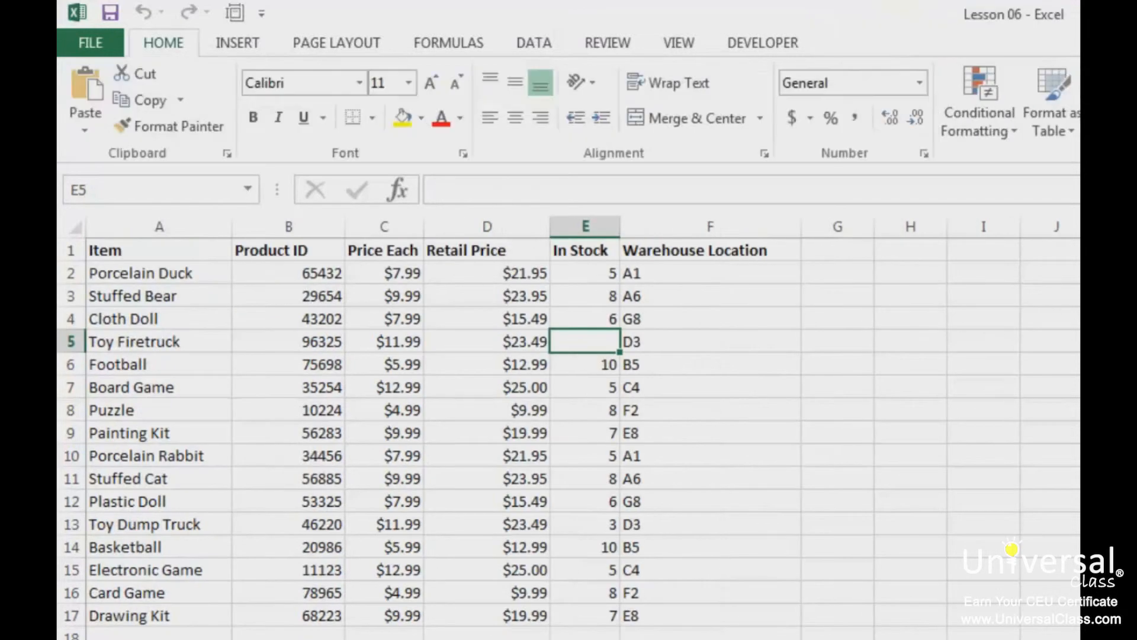
# Create another pivot table from the Sheet1 inventory on a new worksheet, with Item in rows and In Stock in values
pyautogui.click(237, 42)
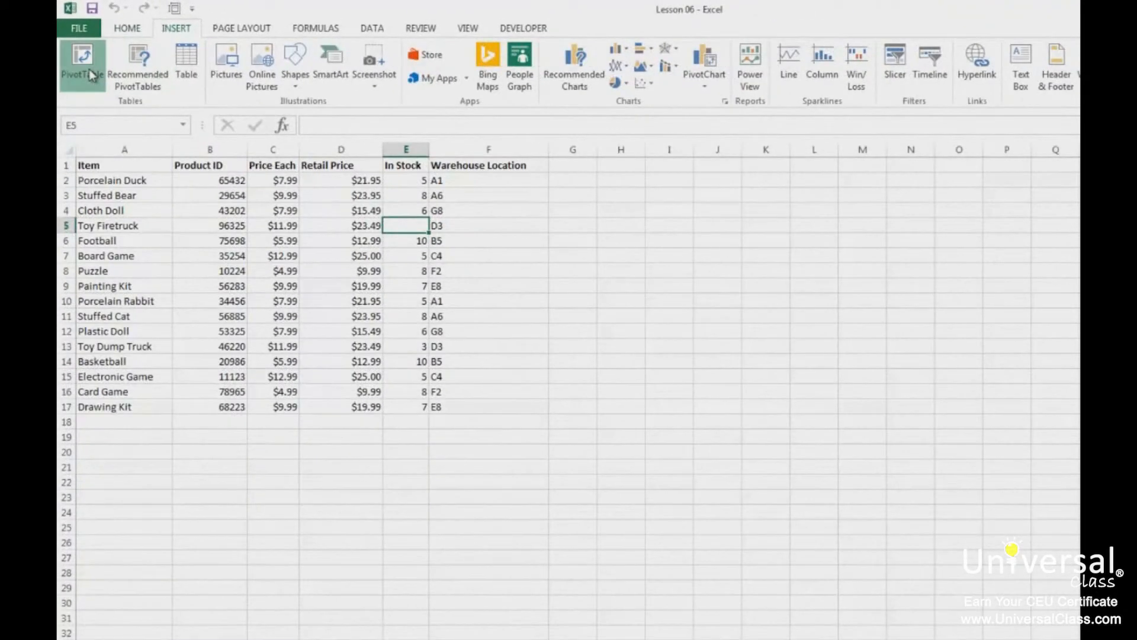
pyautogui.click(90, 75)
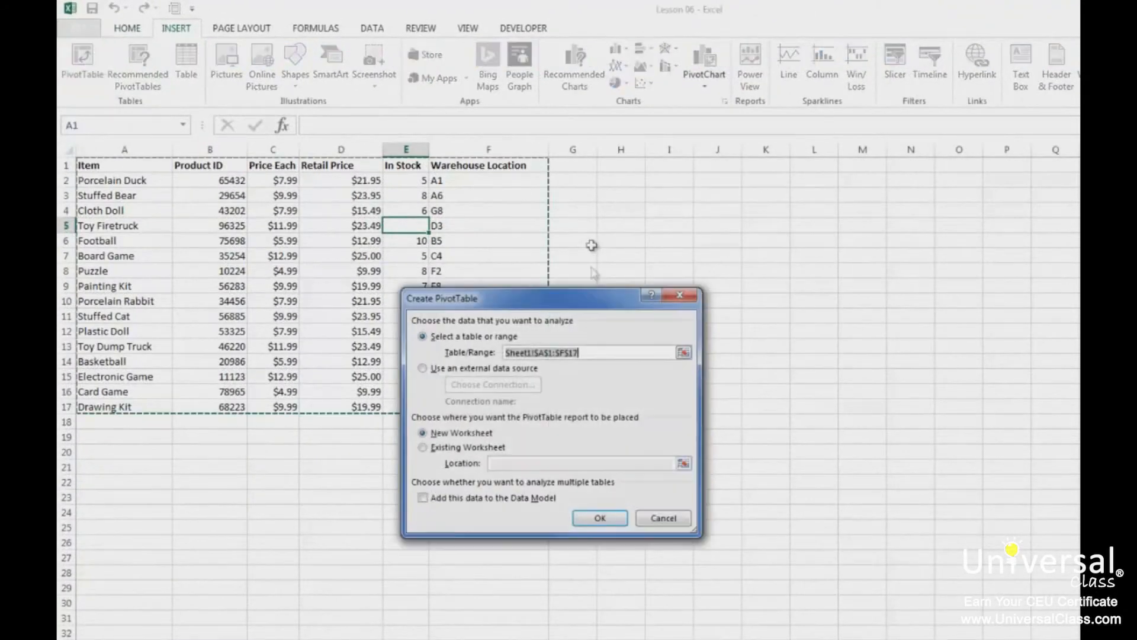
pyautogui.click(592, 517)
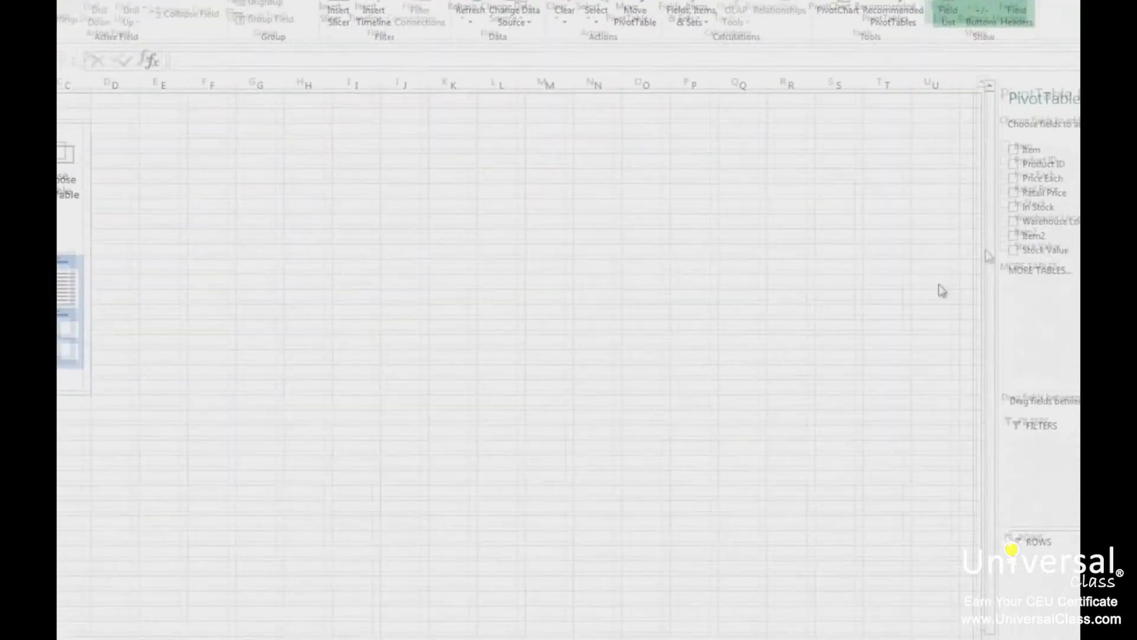
pyautogui.moveTo(1039, 151); pyautogui.dragTo(1057, 595)
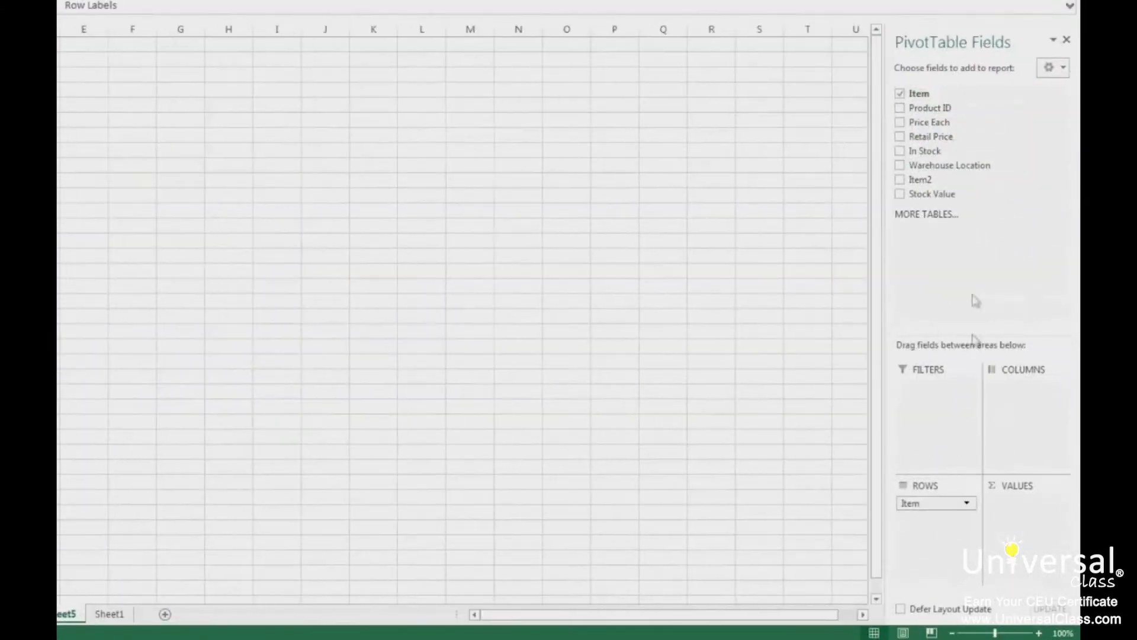
pyautogui.moveTo(929, 151); pyautogui.dragTo(1021, 516)
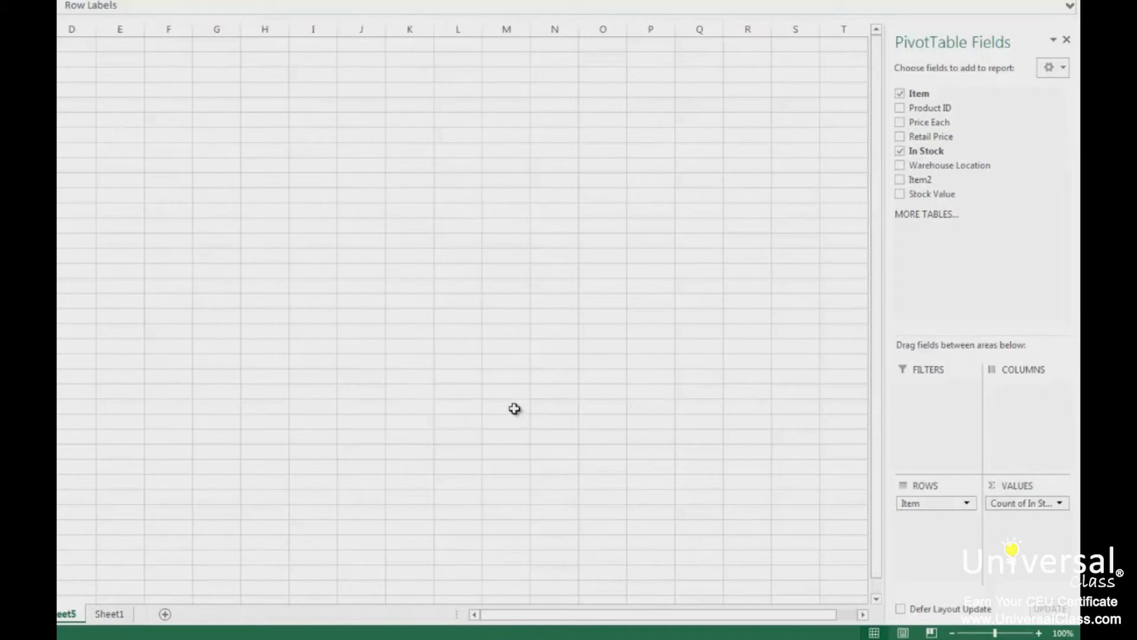
# Change the In Stock value field in the pivot table to summarise by Sum
pyautogui.click(1059, 507)
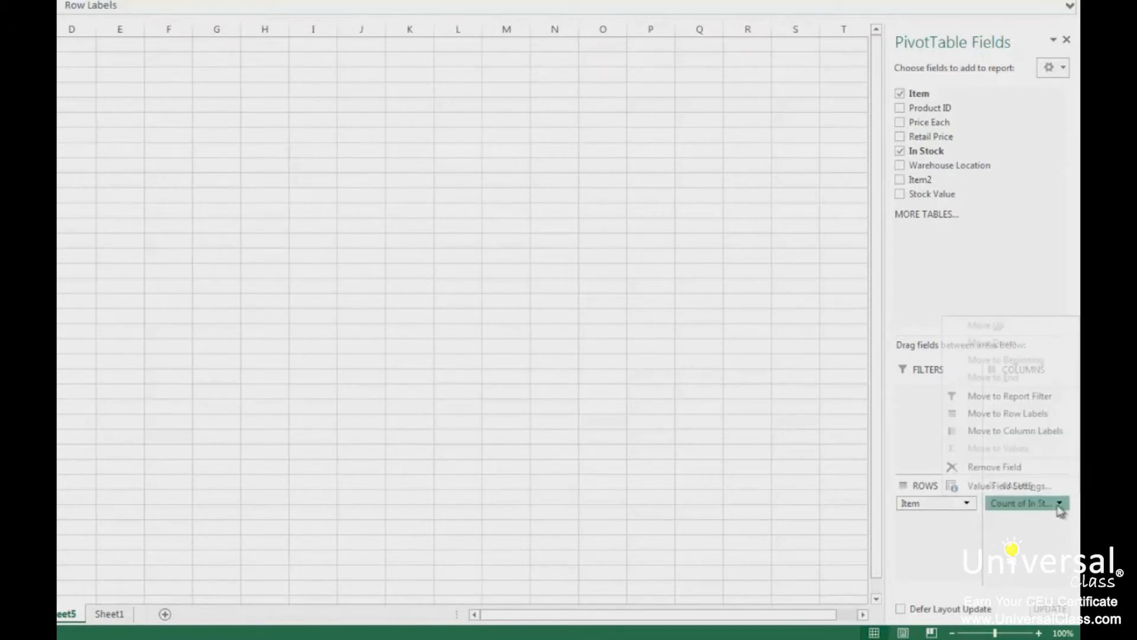
pyautogui.click(1015, 485)
pyautogui.click(212, 306)
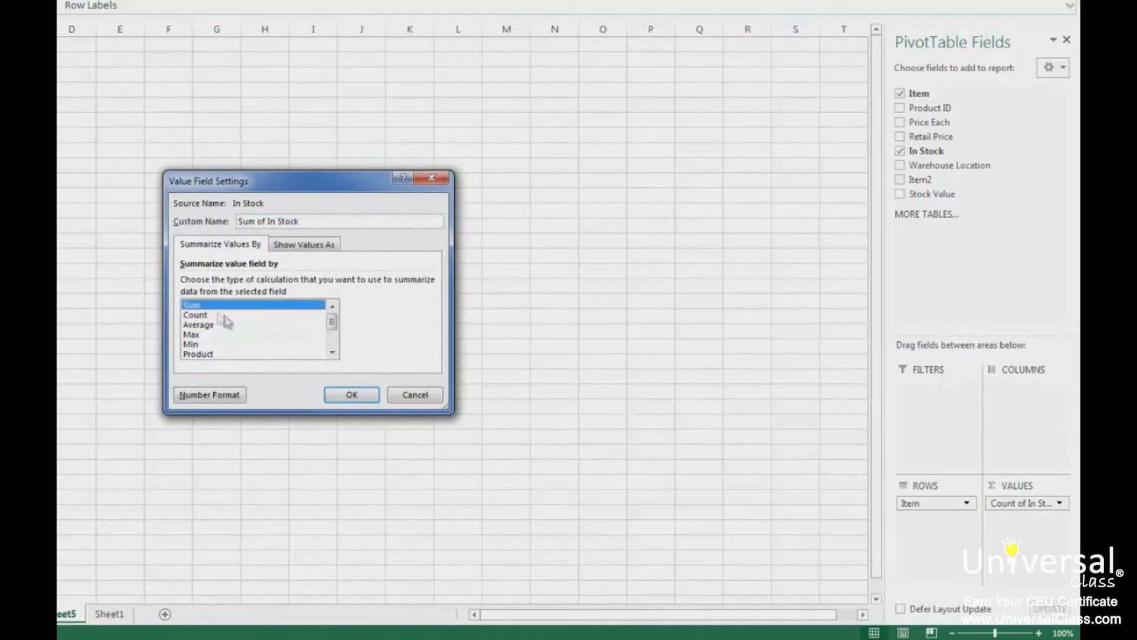
pyautogui.click(351, 394)
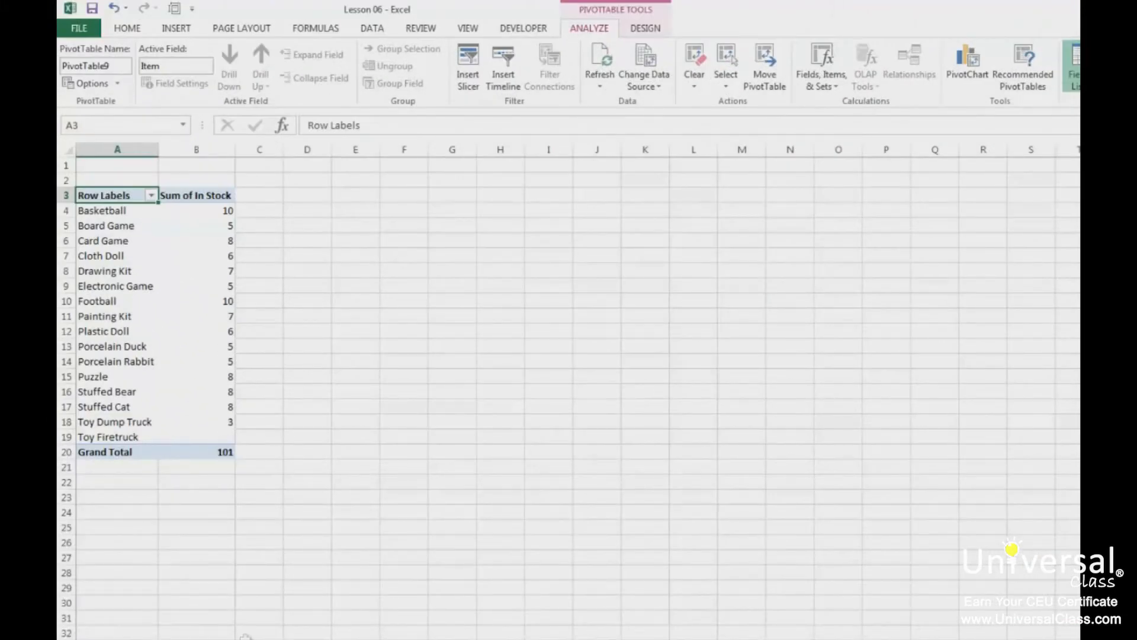
# Enter 3 as the Toy Firetruck's In Stock quantity in the Sheet1 source data and refresh the pivot table
pyautogui.click(427, 639)
pyautogui.write('3')
pyautogui.press('Return')
pyautogui.click(355, 638)
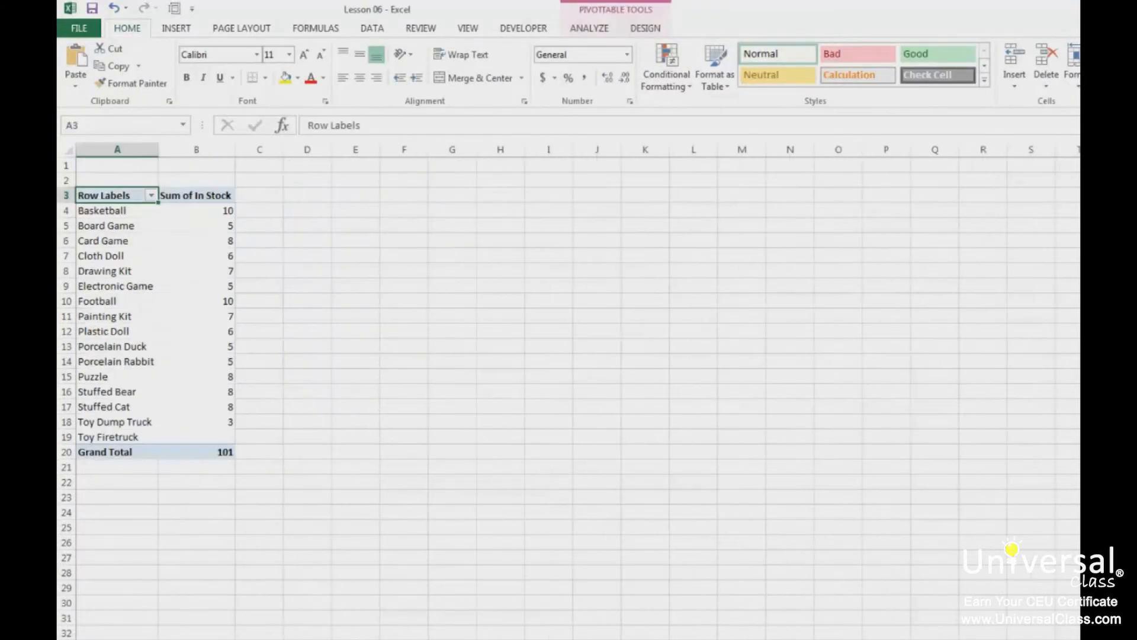
pyautogui.click(217, 347)
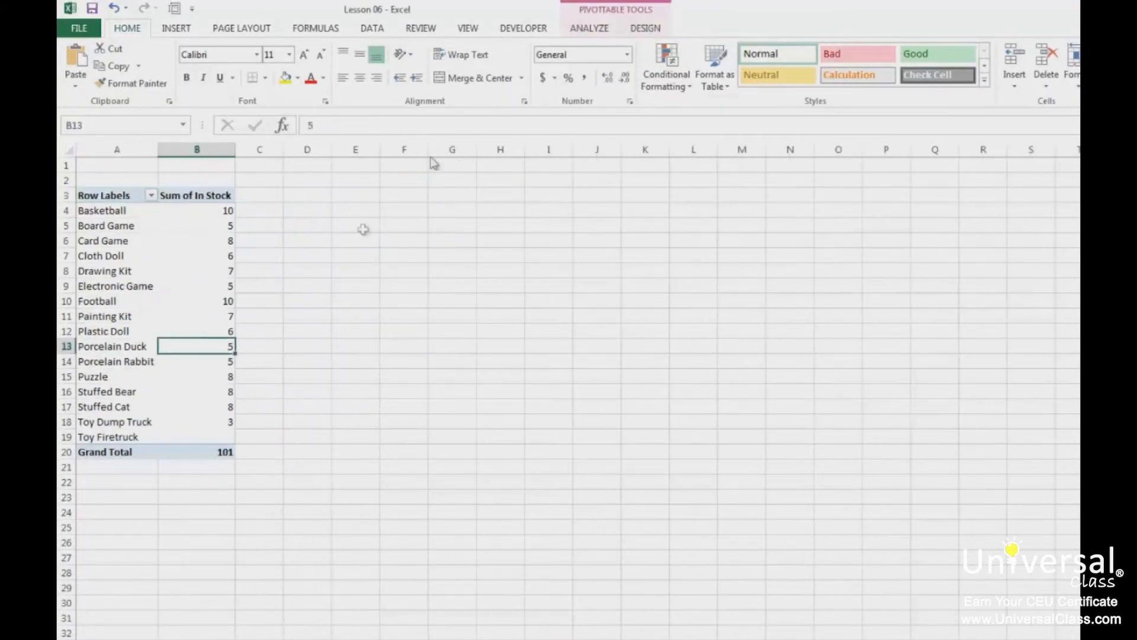
pyautogui.click(590, 28)
pyautogui.click(590, 56)
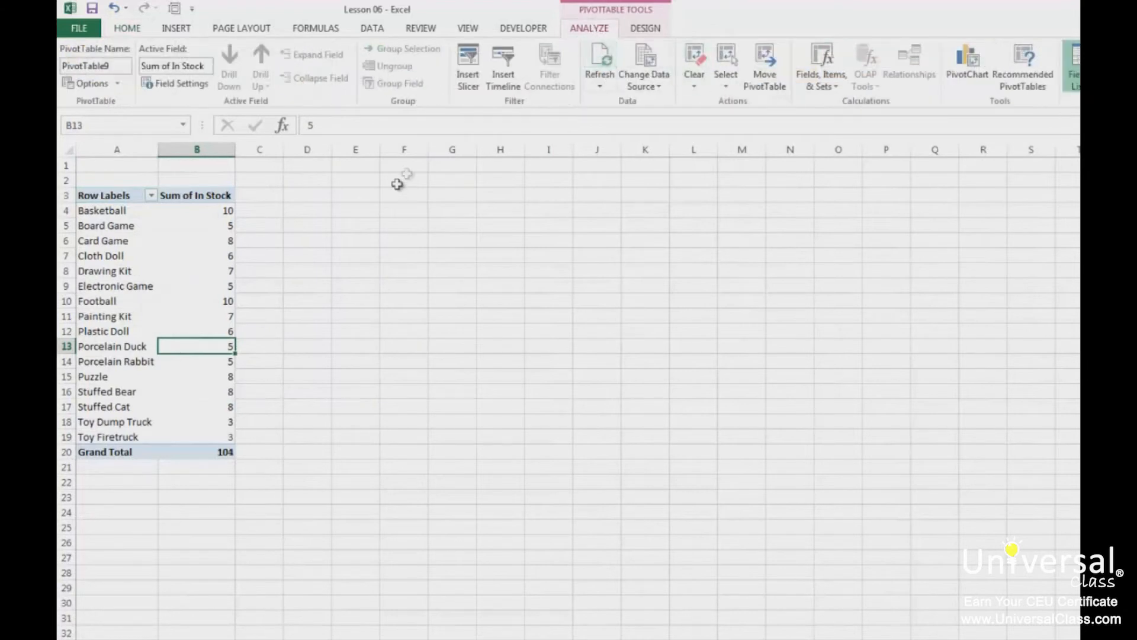
# Try to insert a timeline for the current pivot table
pyautogui.click(218, 423)
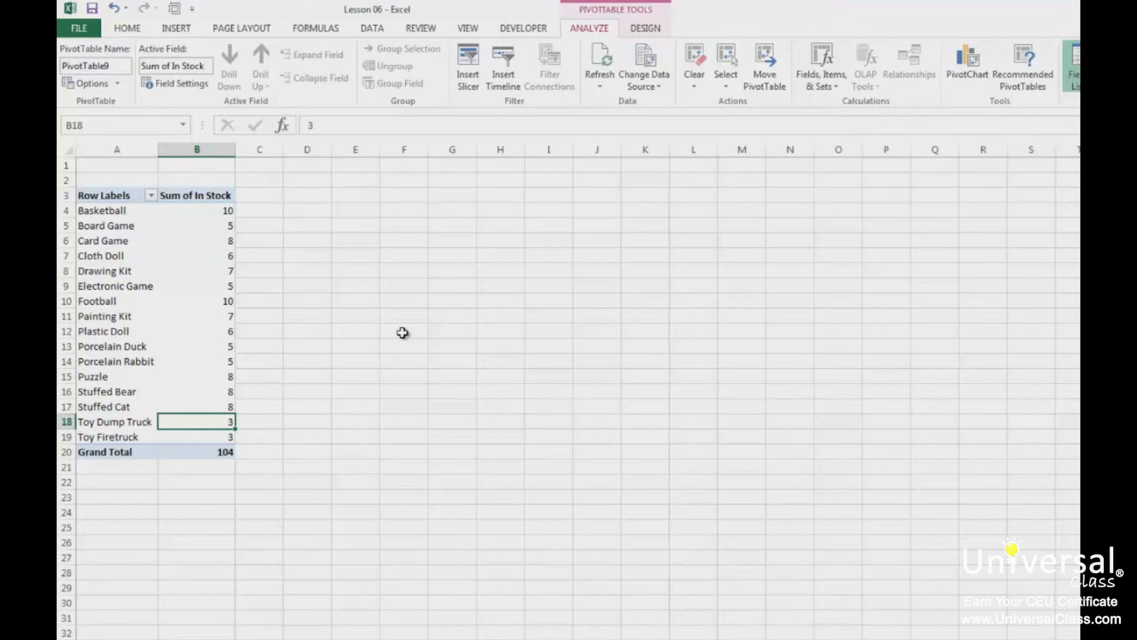
pyautogui.click(204, 286)
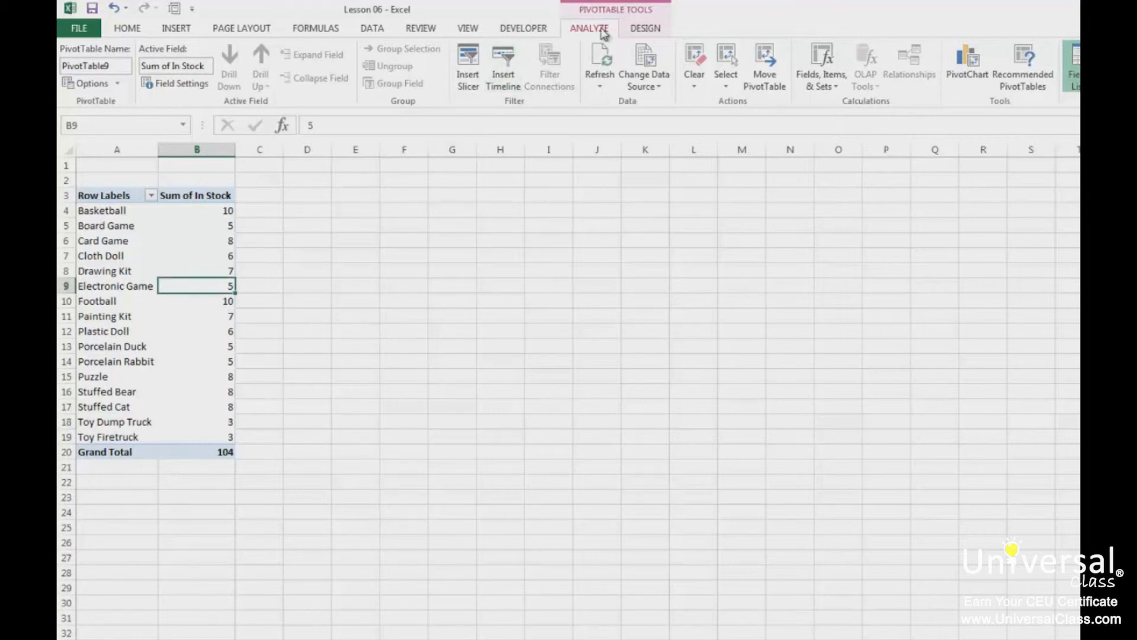
pyautogui.click(508, 77)
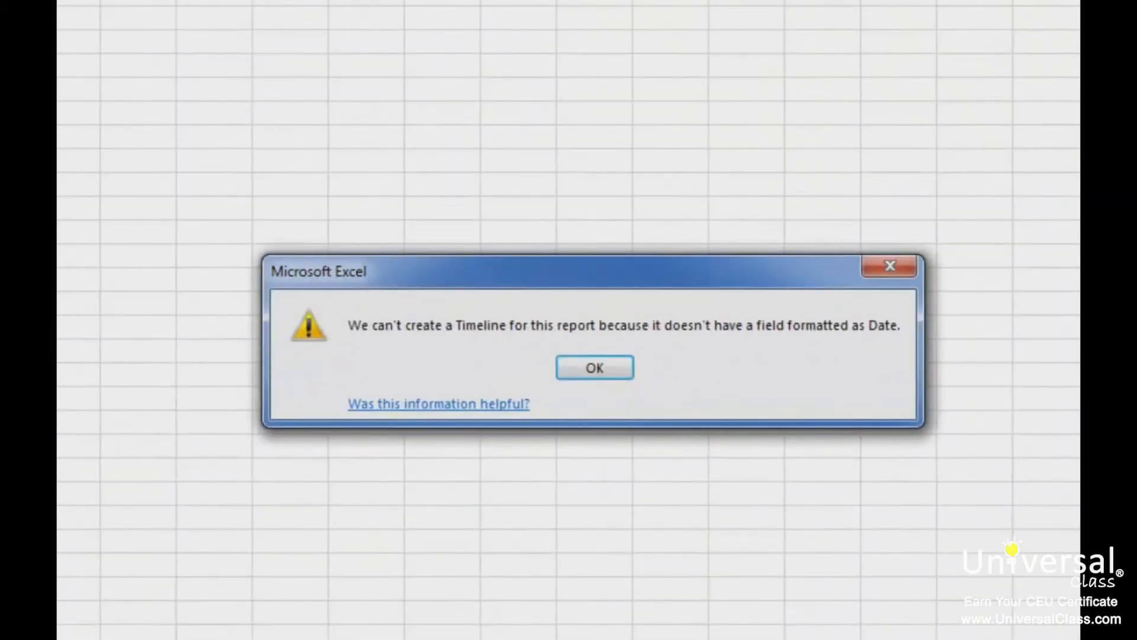
pyautogui.click(621, 370)
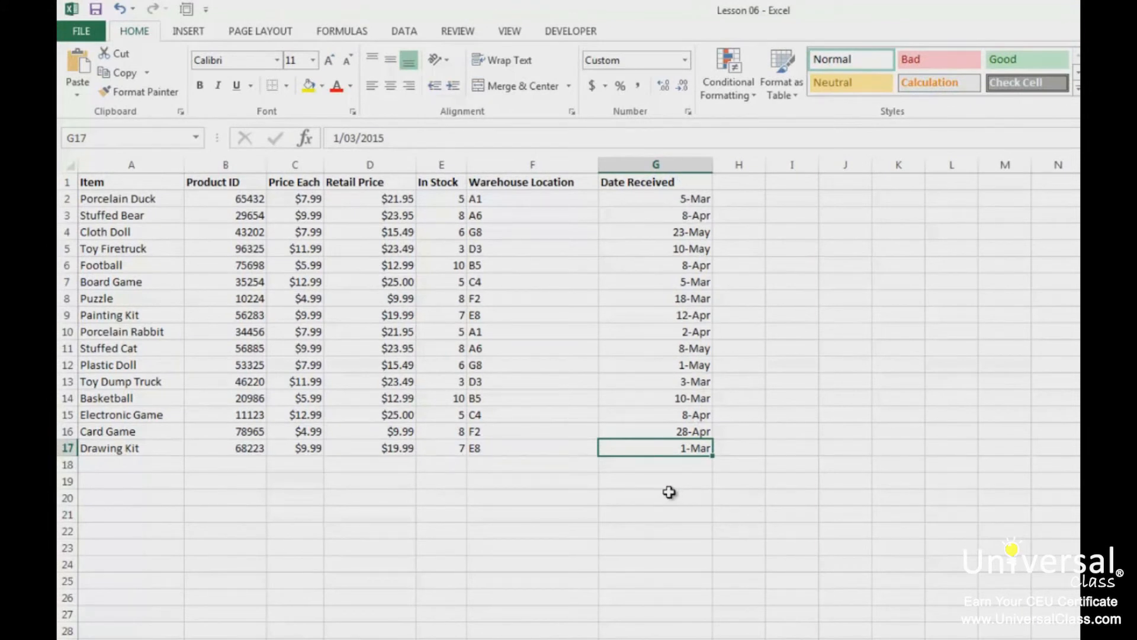
# Create a pivot table from Sheet1 range A1:G17 on a new worksheet, with Item in rows and In Stock in values
pyautogui.click(188, 33)
pyautogui.click(85, 66)
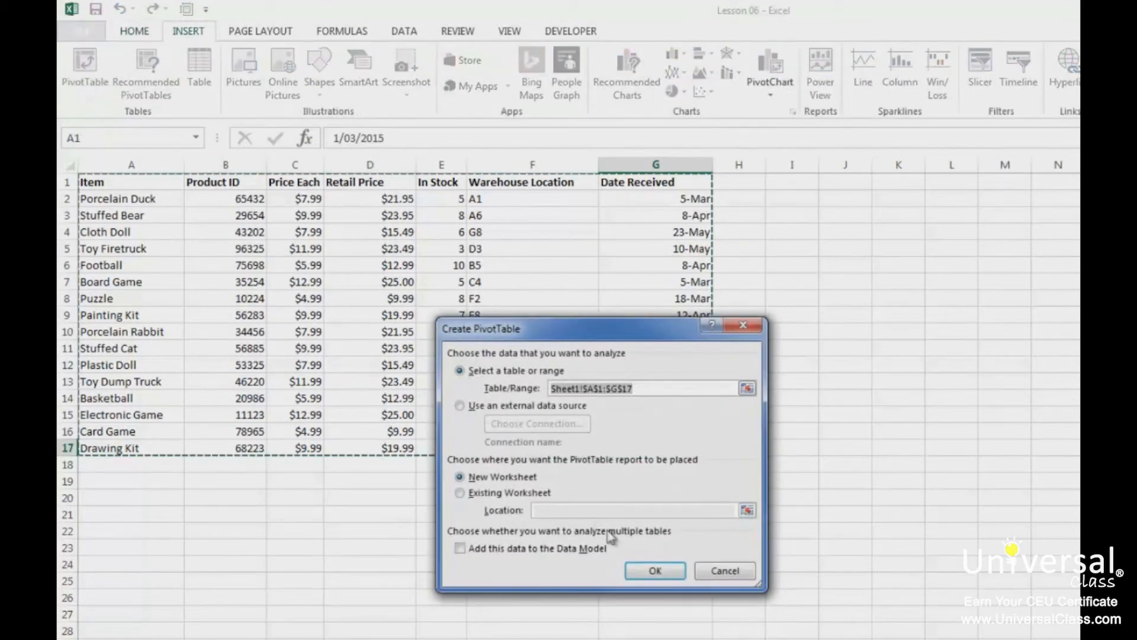
pyautogui.click(655, 572)
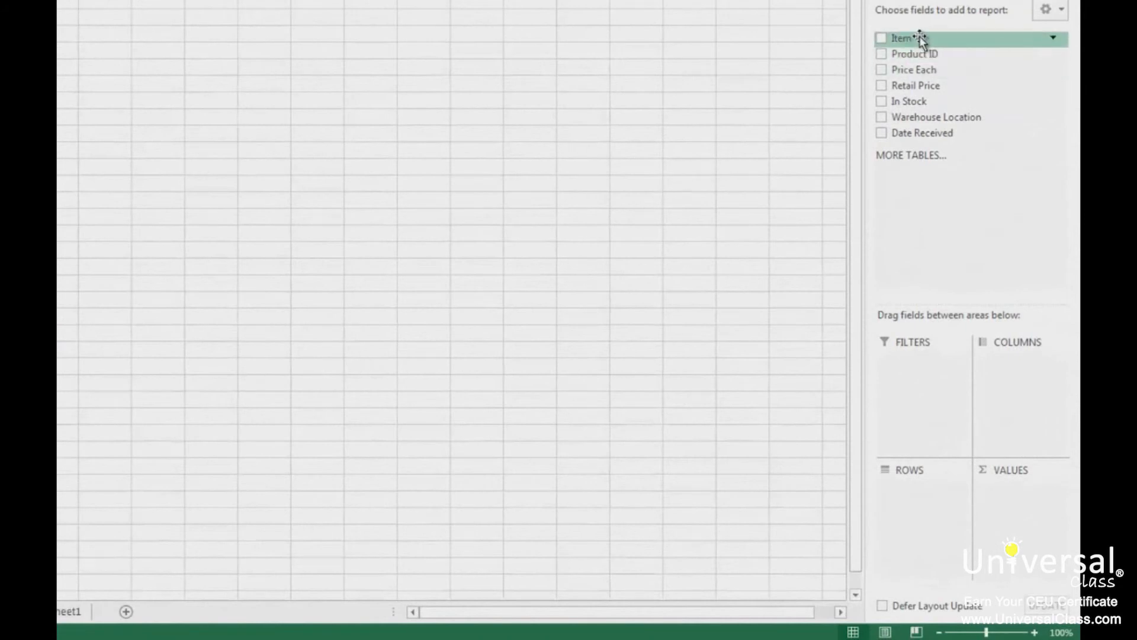
pyautogui.moveTo(921, 40); pyautogui.dragTo(906, 521)
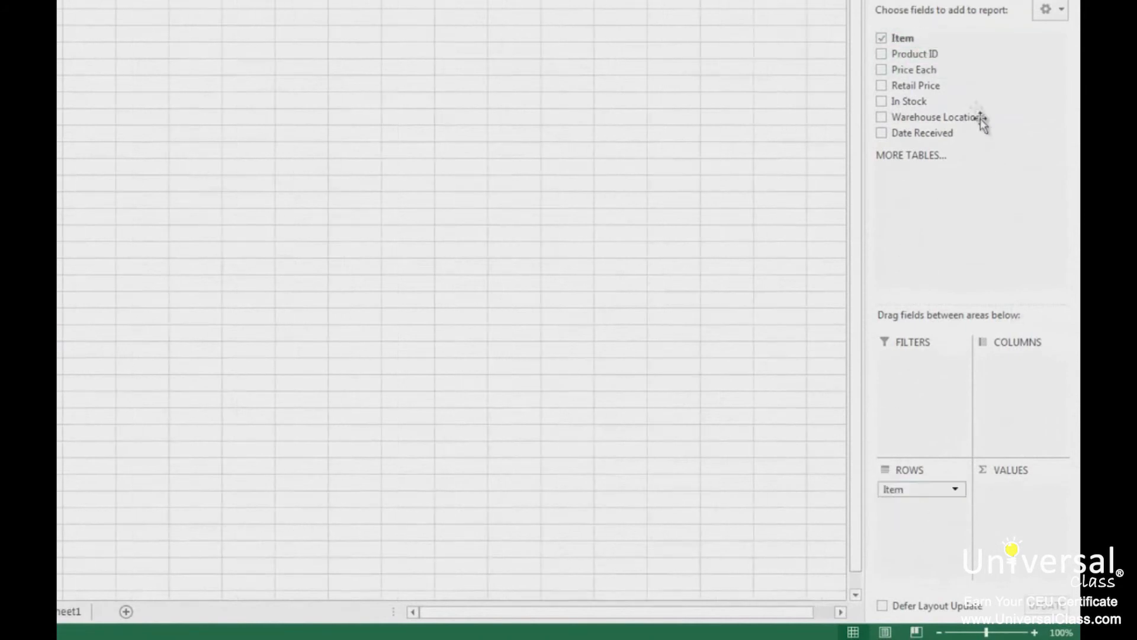
pyautogui.moveTo(942, 101); pyautogui.dragTo(1033, 497)
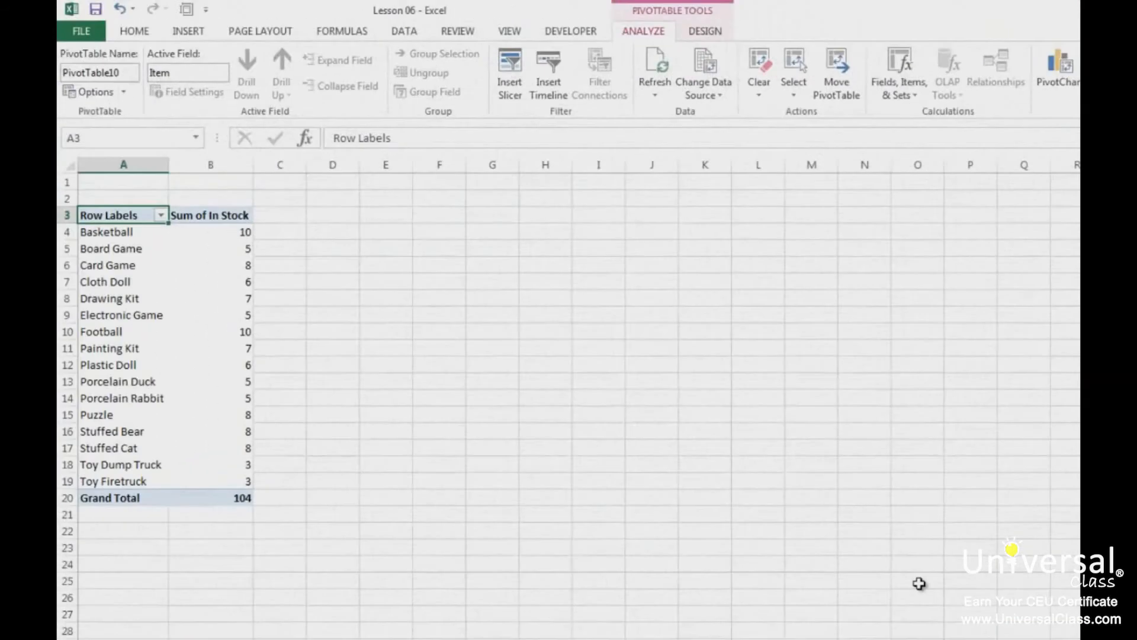
# Insert a Date Received timeline and move it up beside the pivot table
pyautogui.click(546, 83)
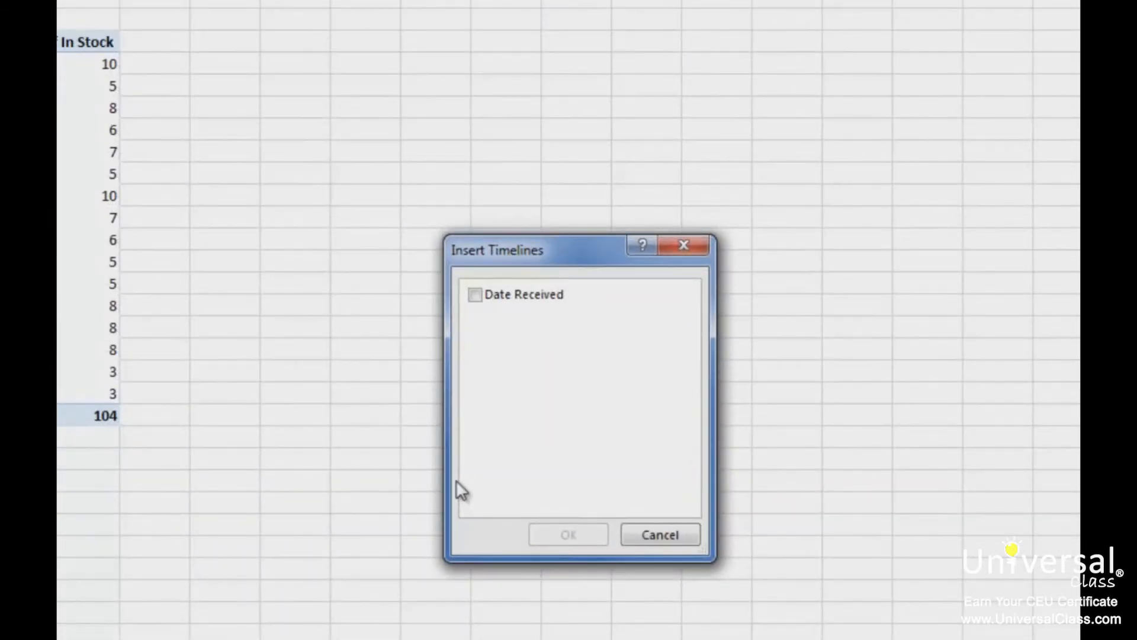
pyautogui.click(475, 295)
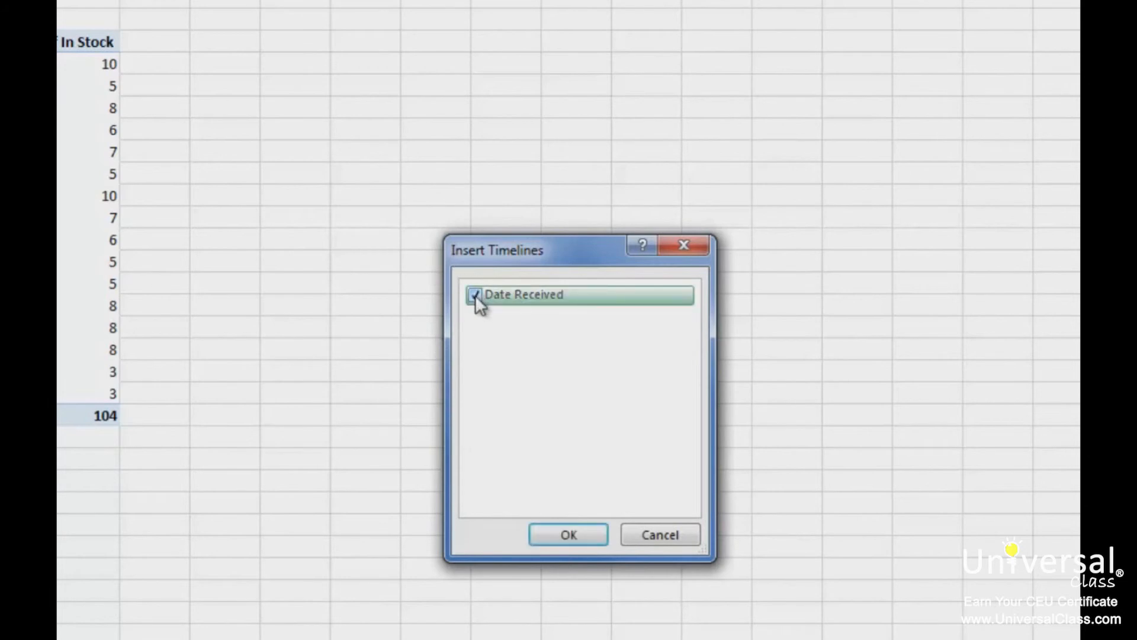
pyautogui.click(569, 534)
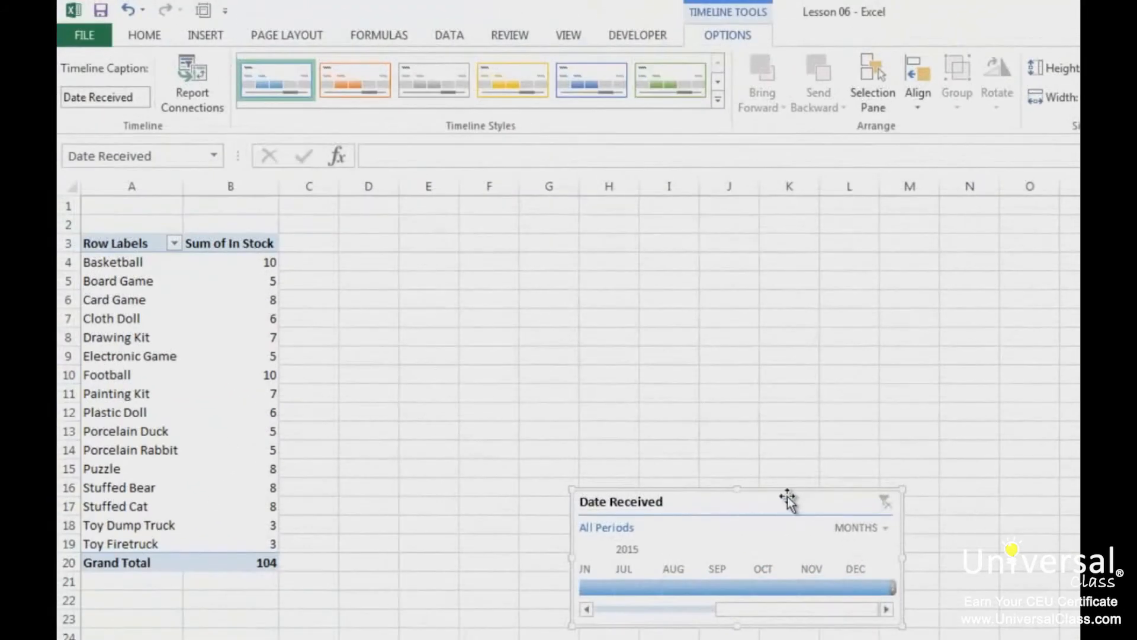
pyautogui.moveTo(788, 500); pyautogui.dragTo(671, 255)
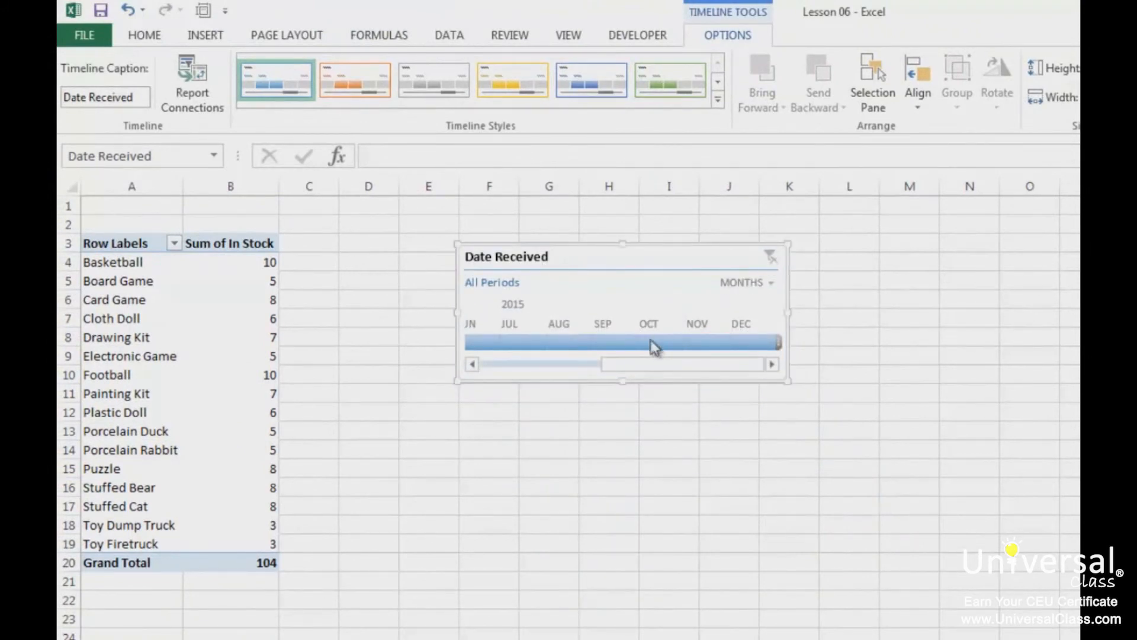
# Try the timeline filter on Sep 2015, Oct 2015 and the range Jun - Oct 2015
pyautogui.click(605, 328)
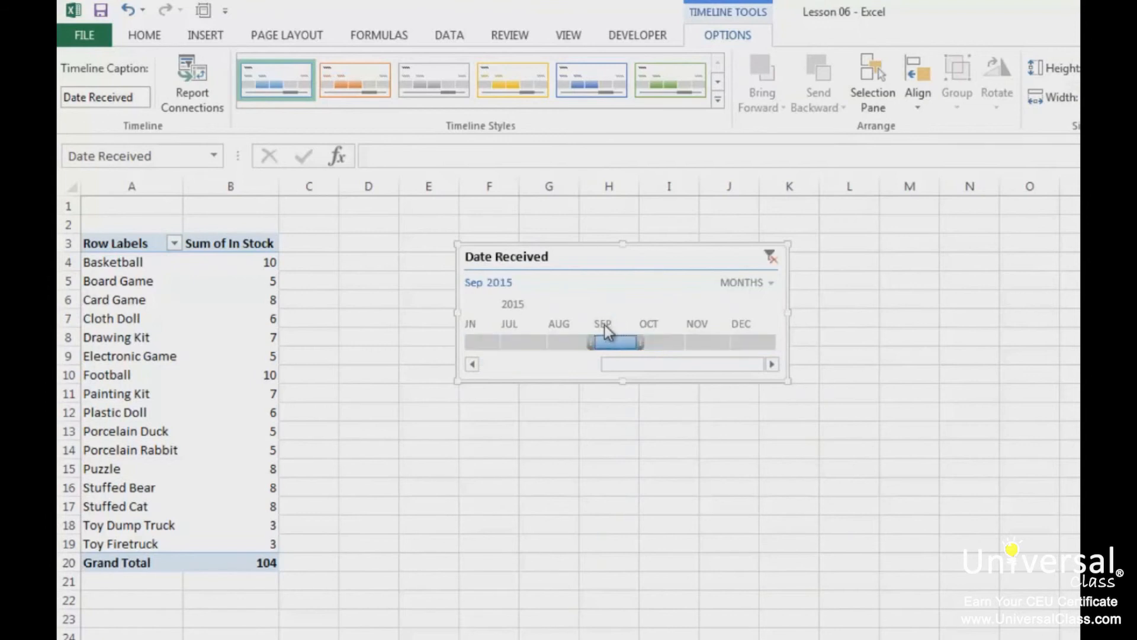
pyautogui.click(642, 339)
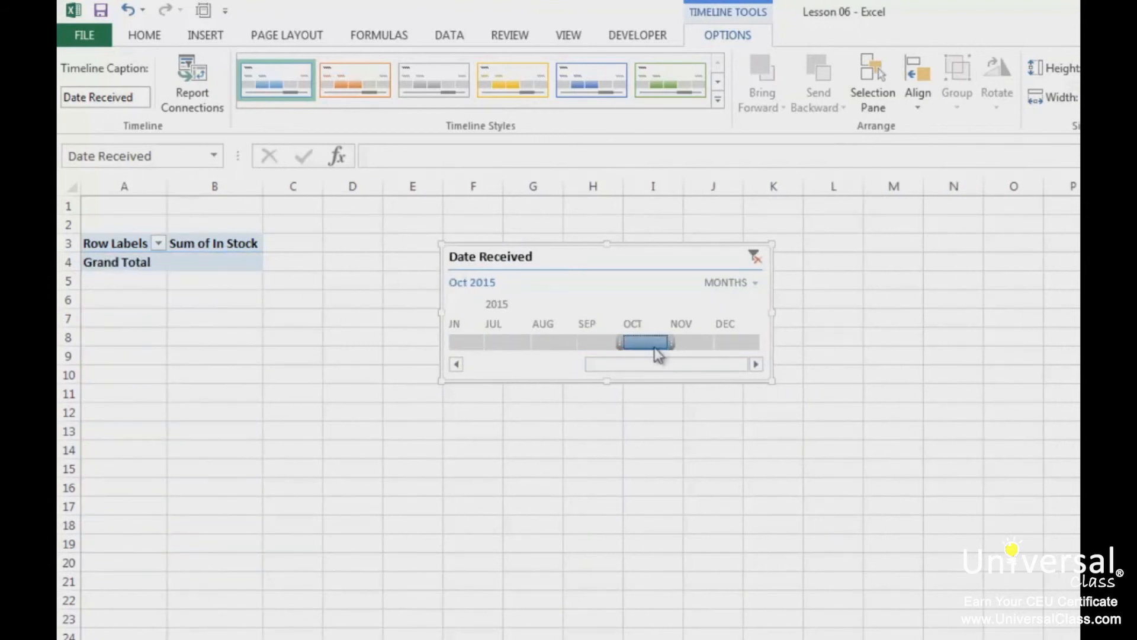
pyautogui.moveTo(619, 342); pyautogui.dragTo(450, 343)
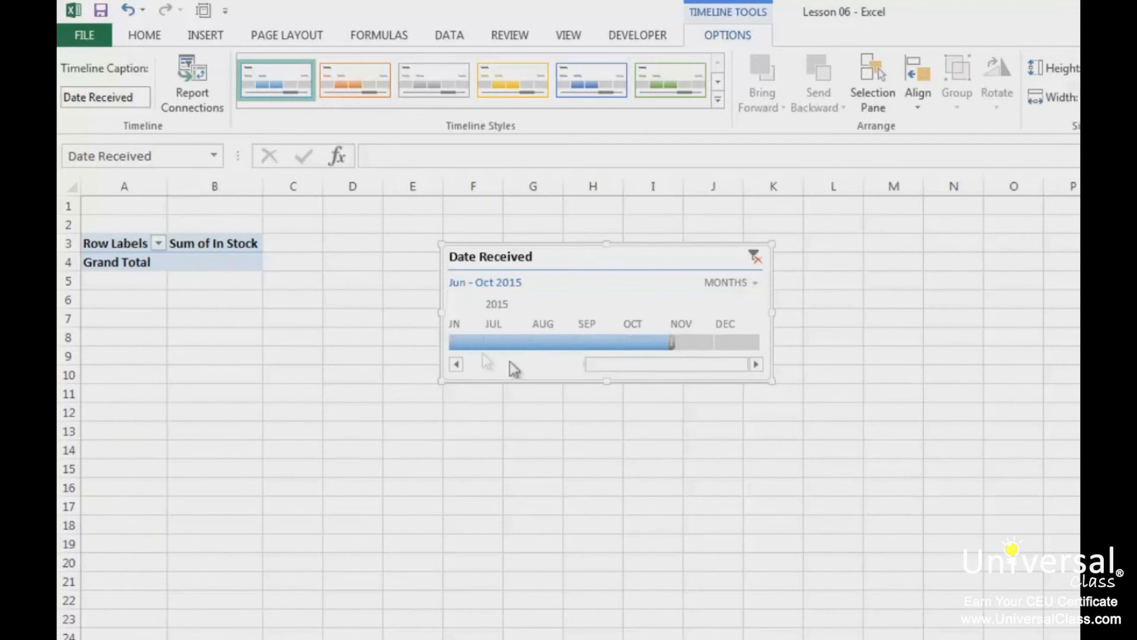
# Filter the pivot table to Mar - Apr 2015 with the Date Received timeline
pyautogui.click(564, 364)
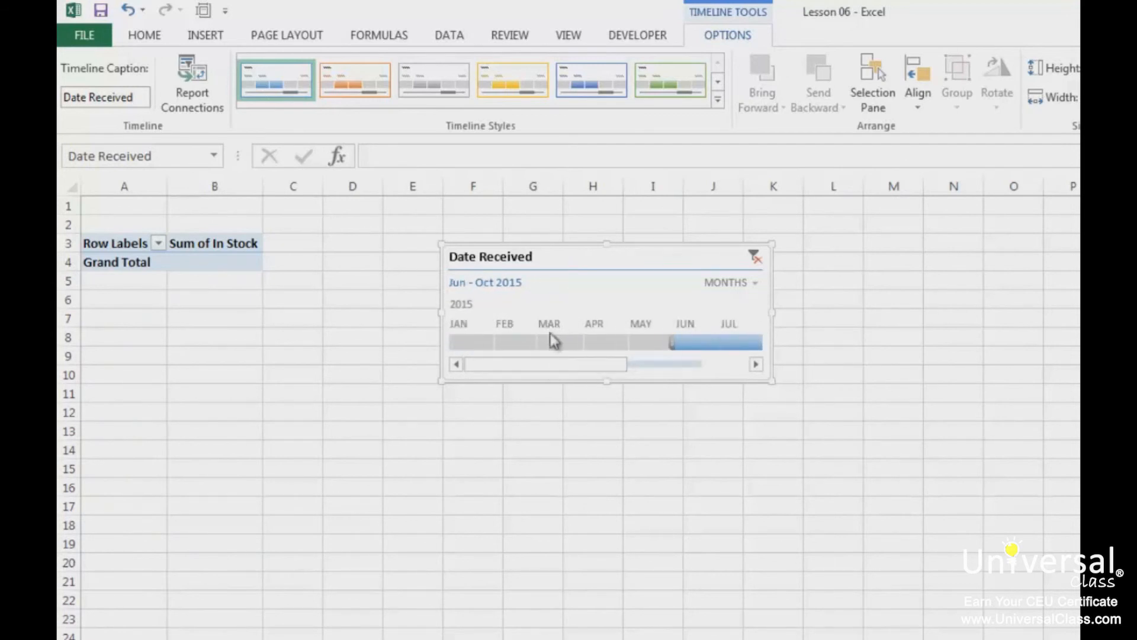
pyautogui.click(553, 342)
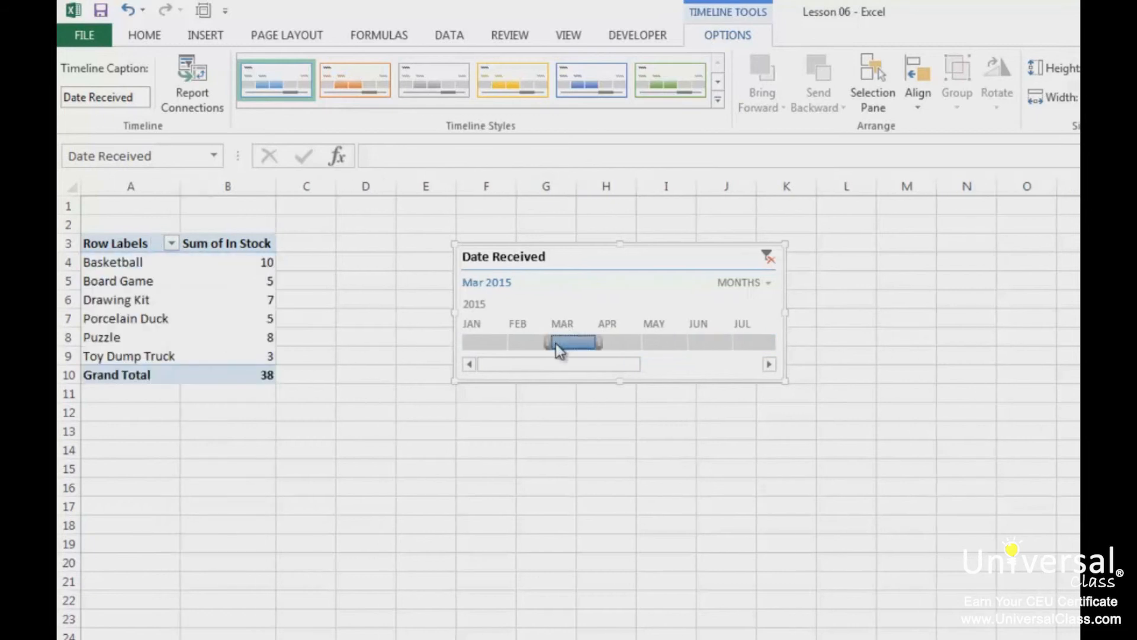
pyautogui.moveTo(601, 345); pyautogui.dragTo(654, 342)
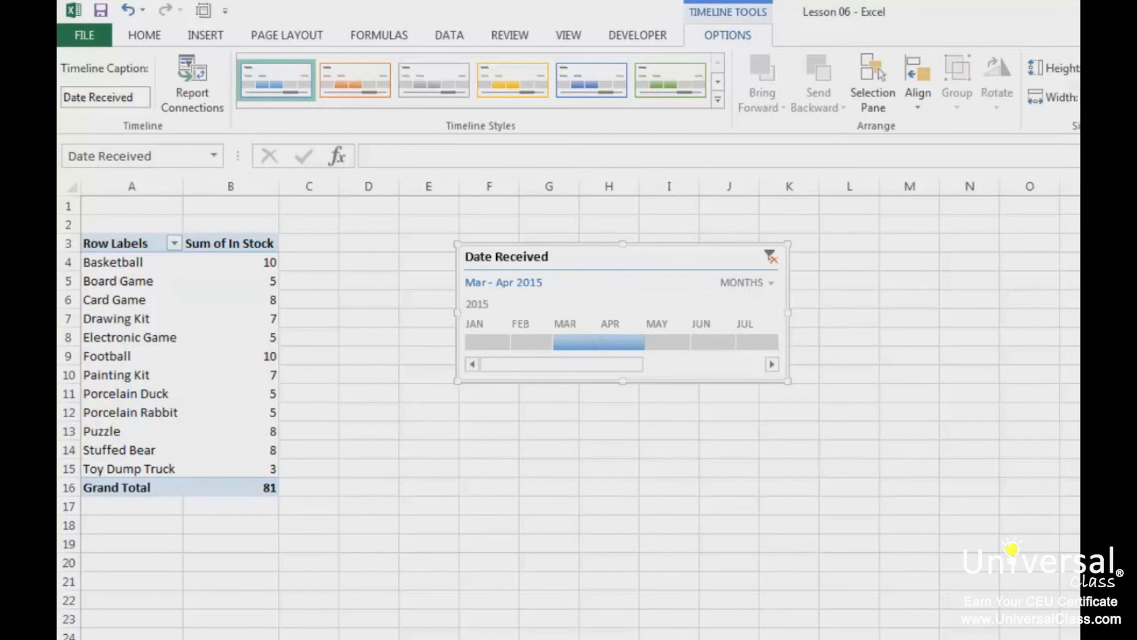
# Insert a Retail Price slicer for the pivot table
pyautogui.click(174, 341)
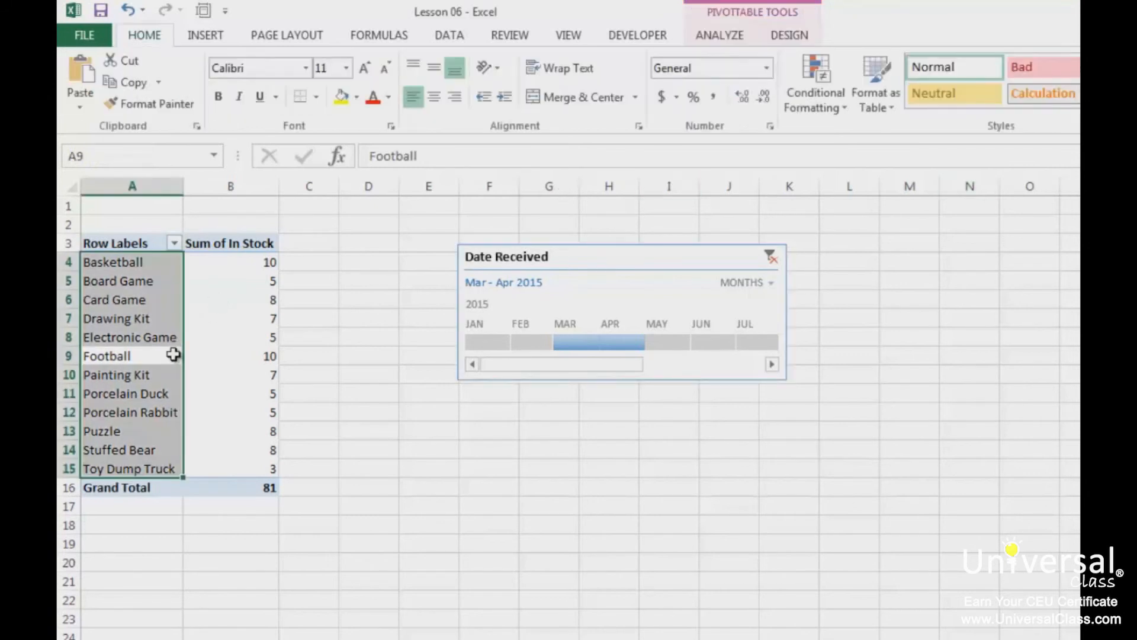
pyautogui.click(718, 35)
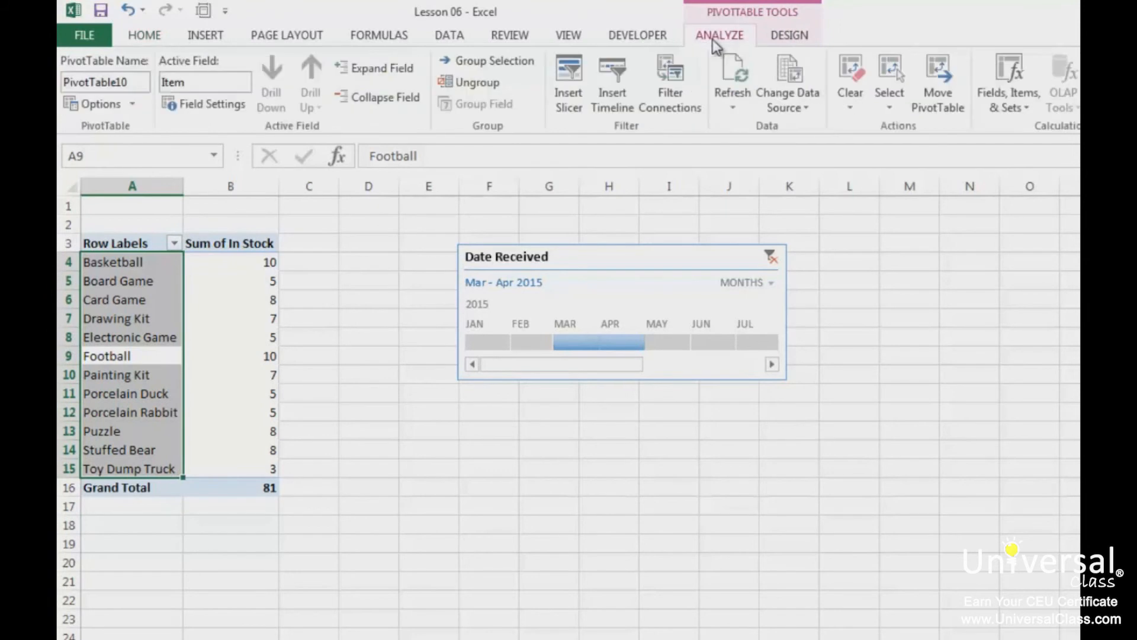
pyautogui.click(573, 109)
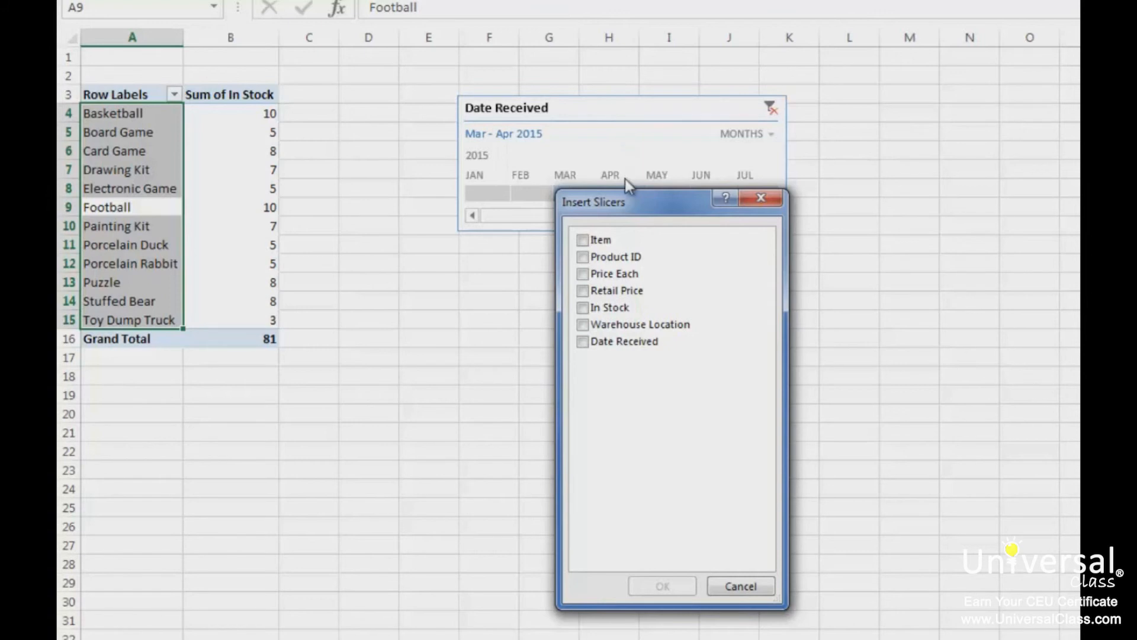
pyautogui.click(616, 291)
pyautogui.click(657, 585)
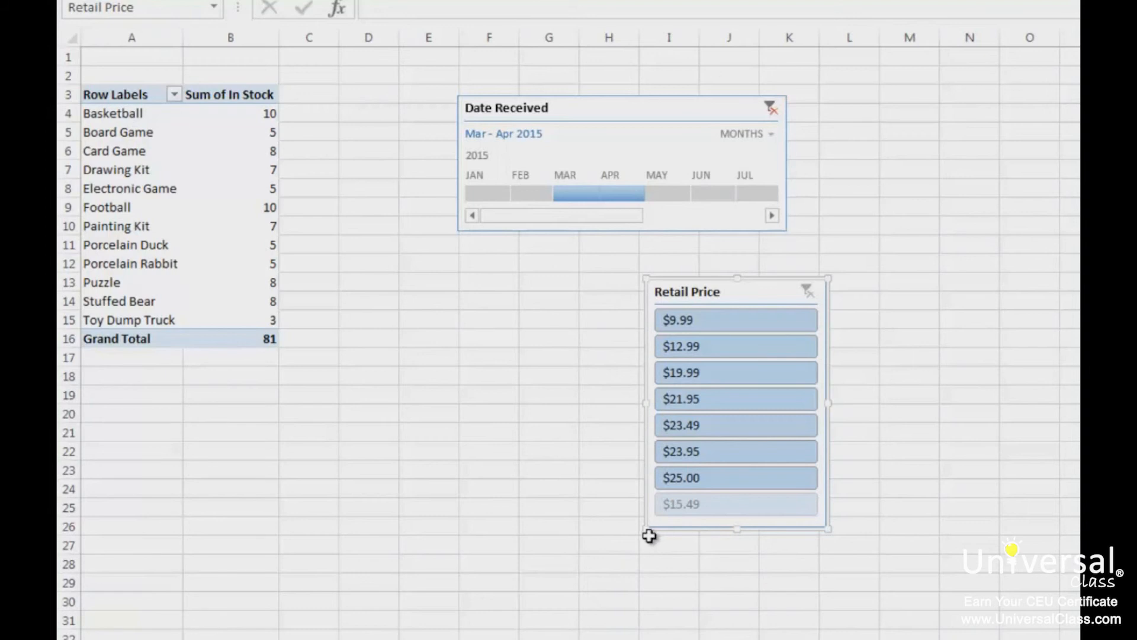
# Filter the pivot table to the $21.95 retail price with the slicer, trying $12.99 along the way
pyautogui.click(740, 400)
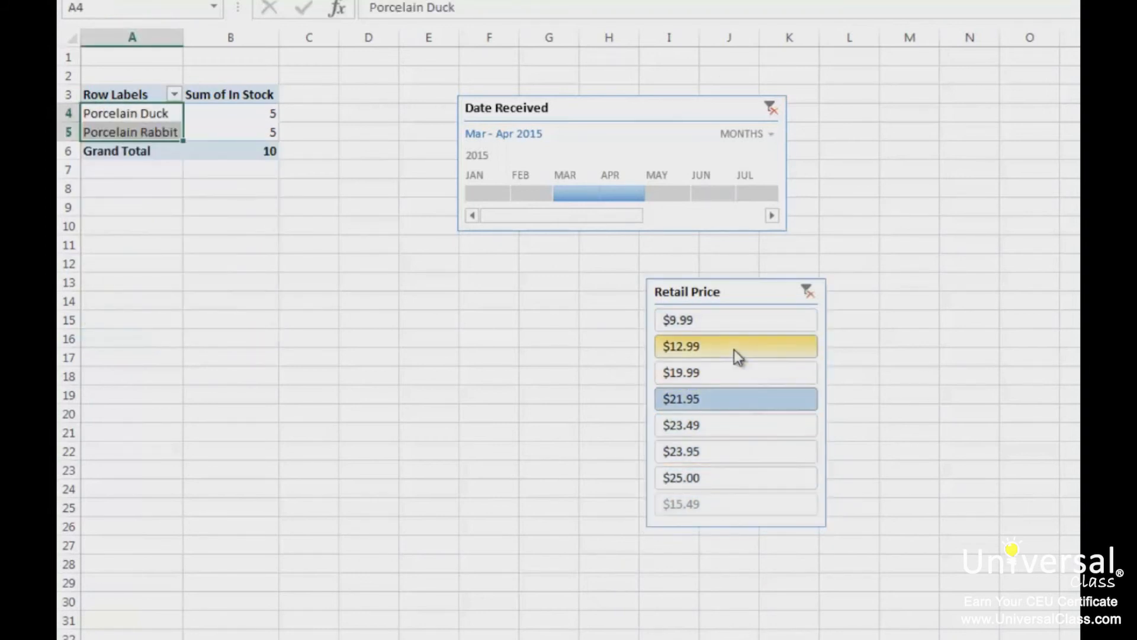
pyautogui.click(733, 350)
pyautogui.click(731, 395)
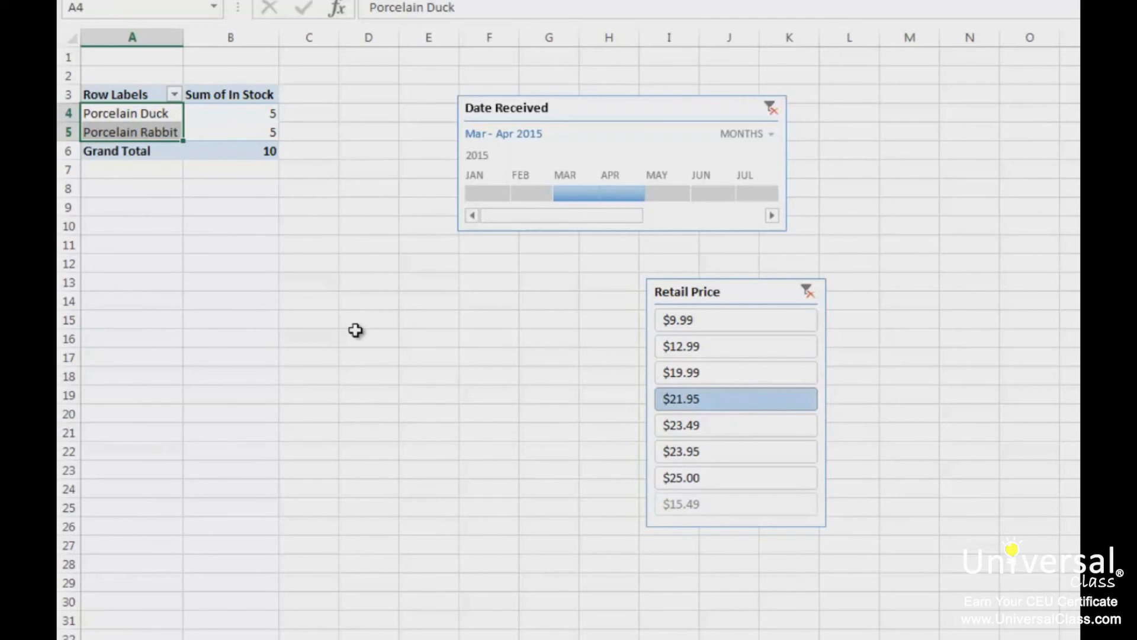
pyautogui.click(309, 225)
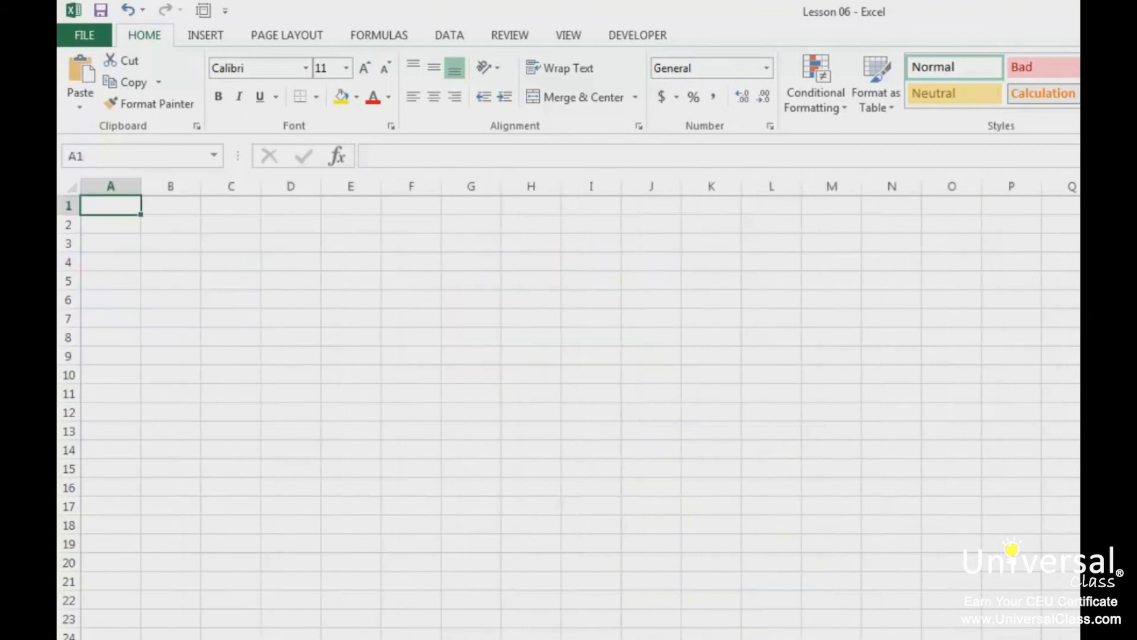
# Examine the SQL Server connection wizard's server name and log-on credential options, and cancel it without connecting
pyautogui.click(456, 35)
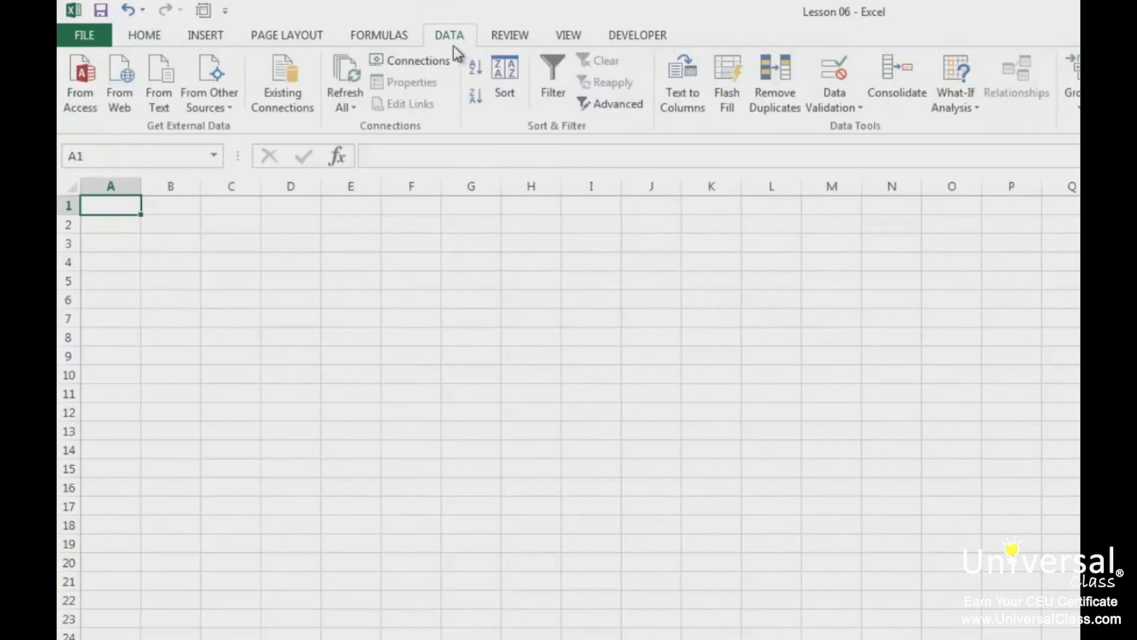
pyautogui.click(223, 106)
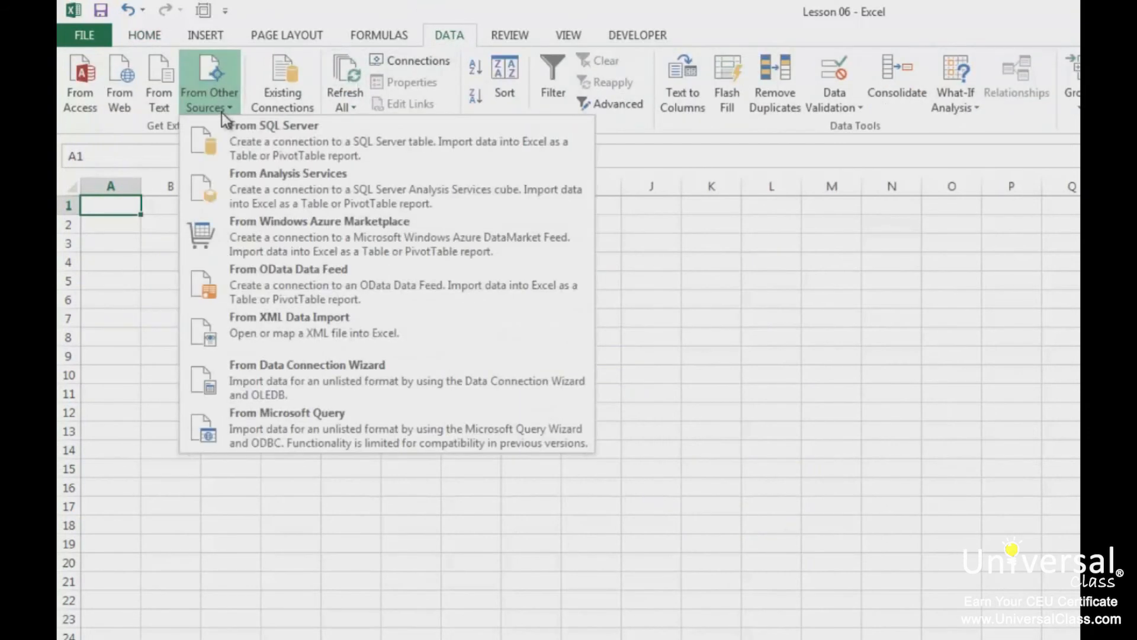
pyautogui.click(228, 125)
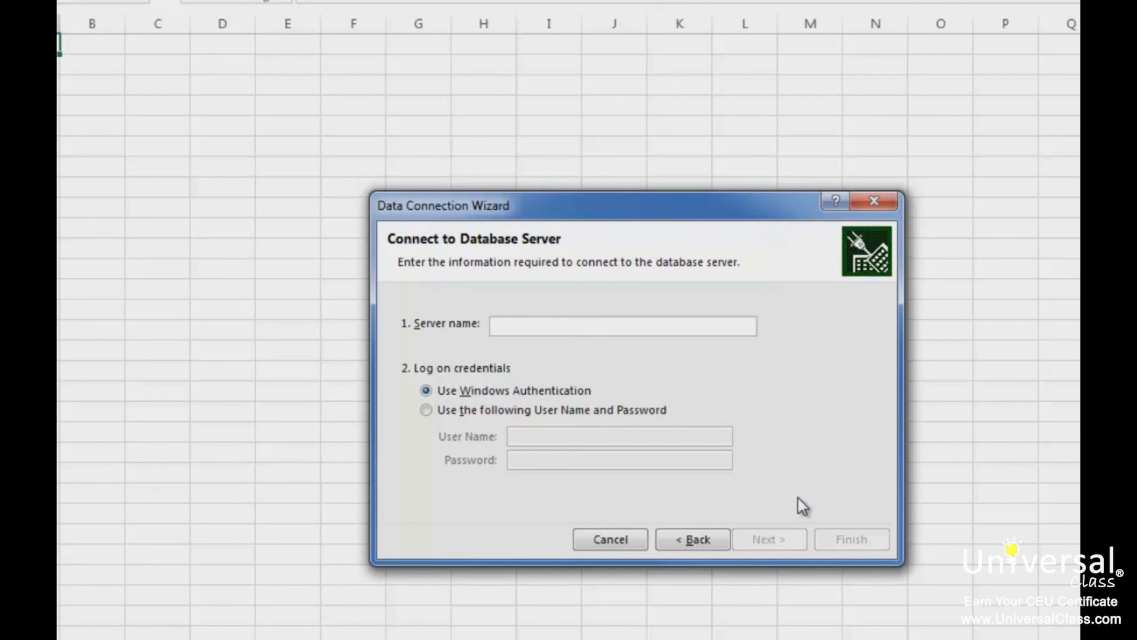
pyautogui.click(610, 539)
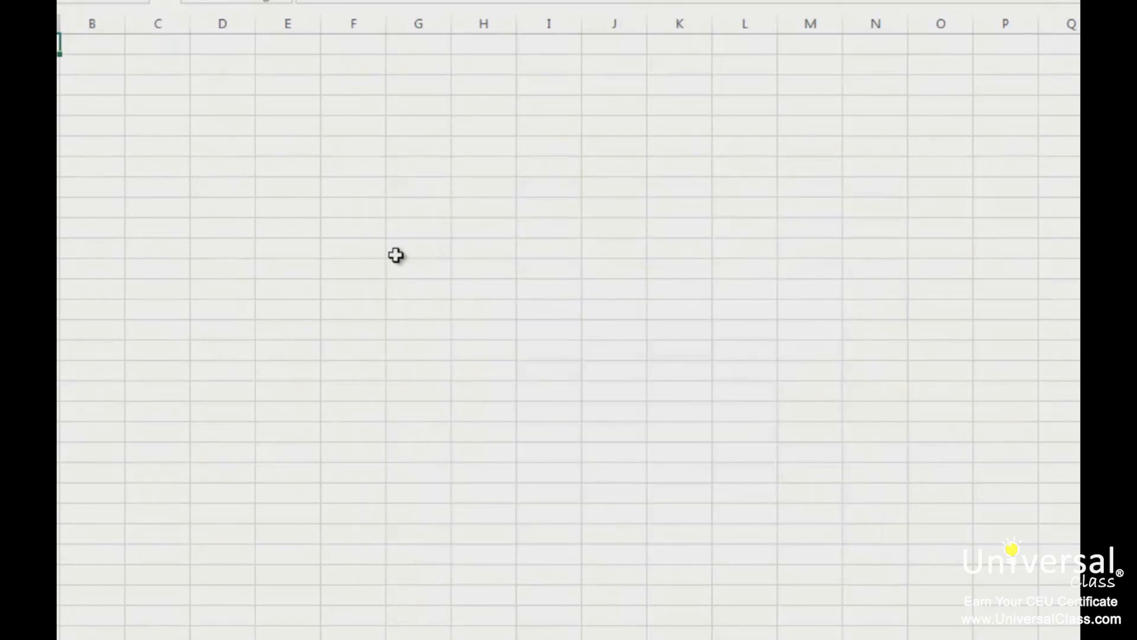